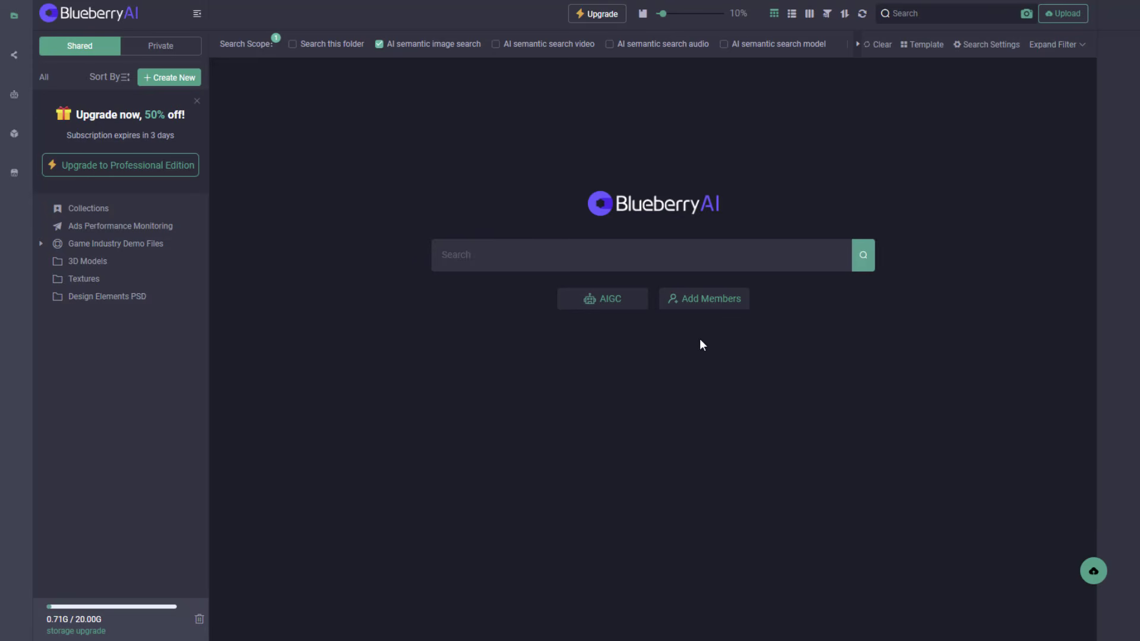
Step: Search the asset library for "metal sci-fi texture" with AI semantic image search
click(536, 257)
text(metal sci-fi te)
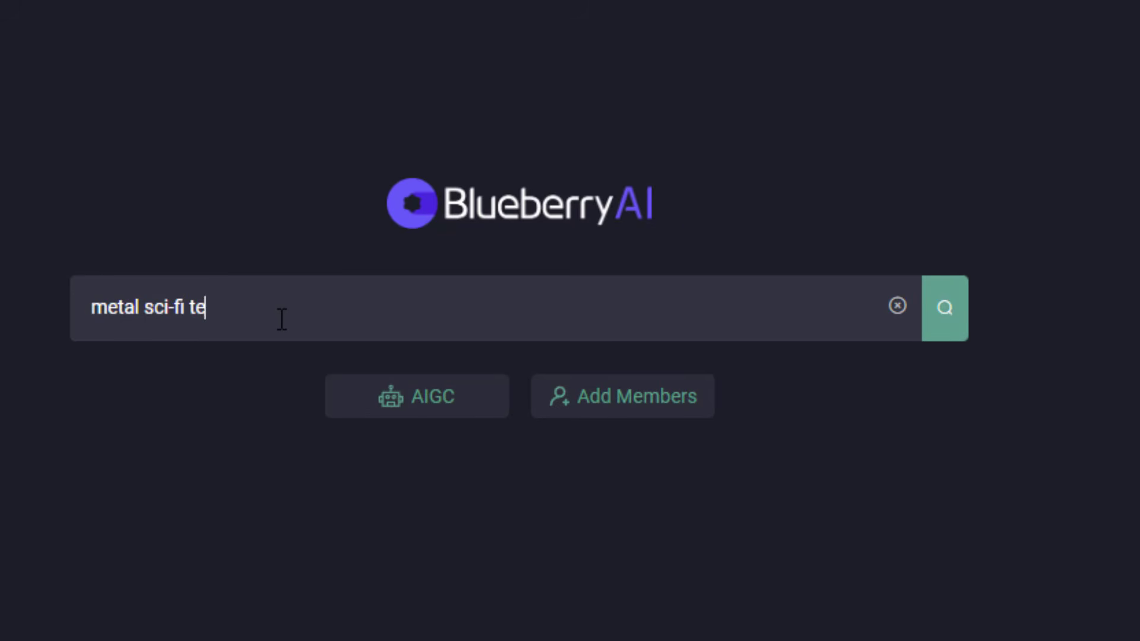
text(xture)
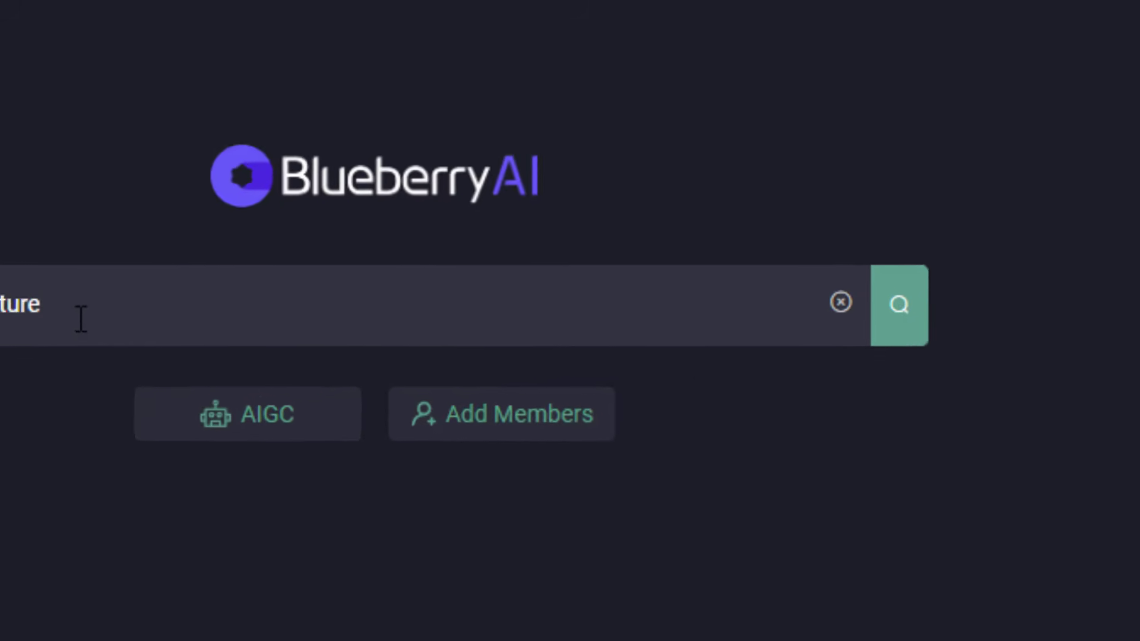
click(725, 297)
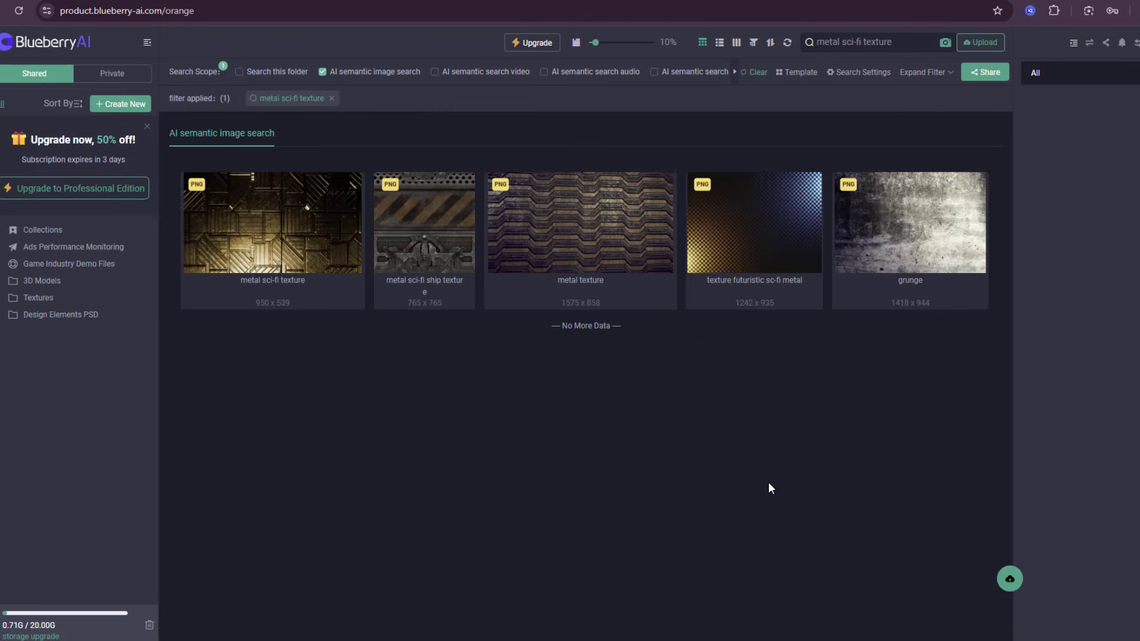
Step: Open the "metal sci-fi texture" result and page forward through the following texture images
click(273, 238)
click(990, 288)
click(987, 291)
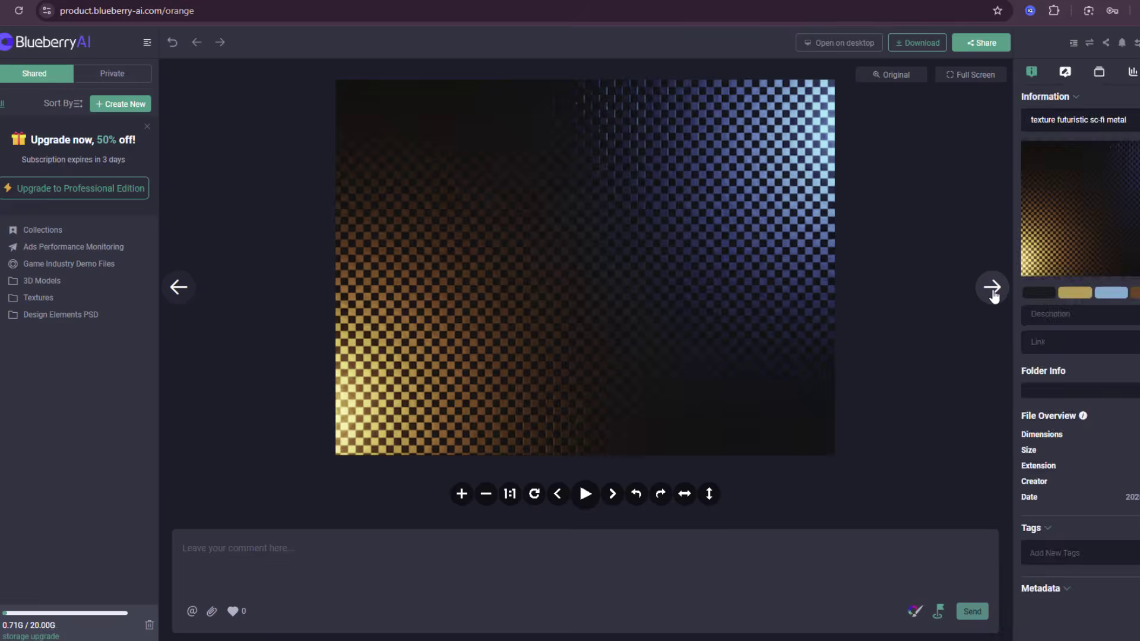
click(987, 291)
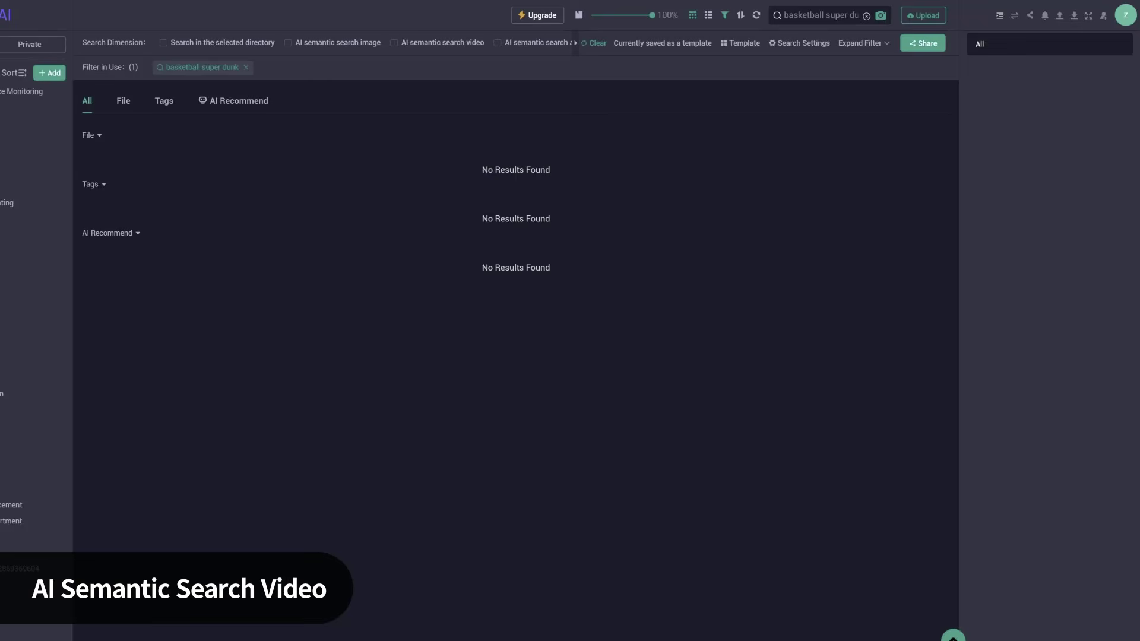
Step: Run the "basketball super dunk" search as an AI semantic video search and play the outdoor court clip at the end of the results
click(393, 43)
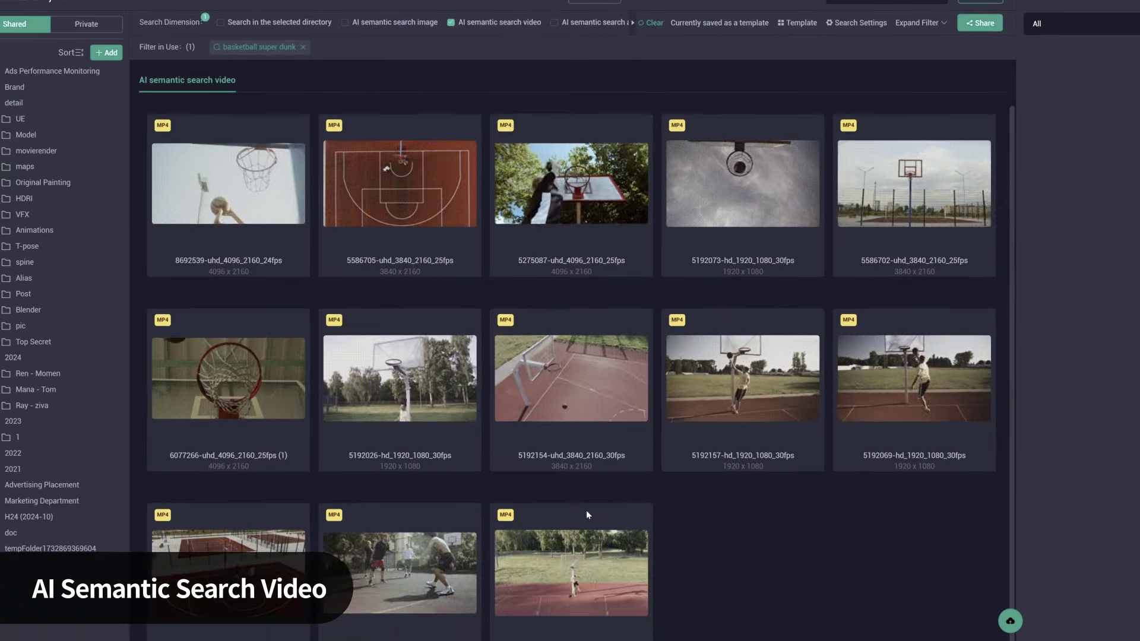
double_click(586, 547)
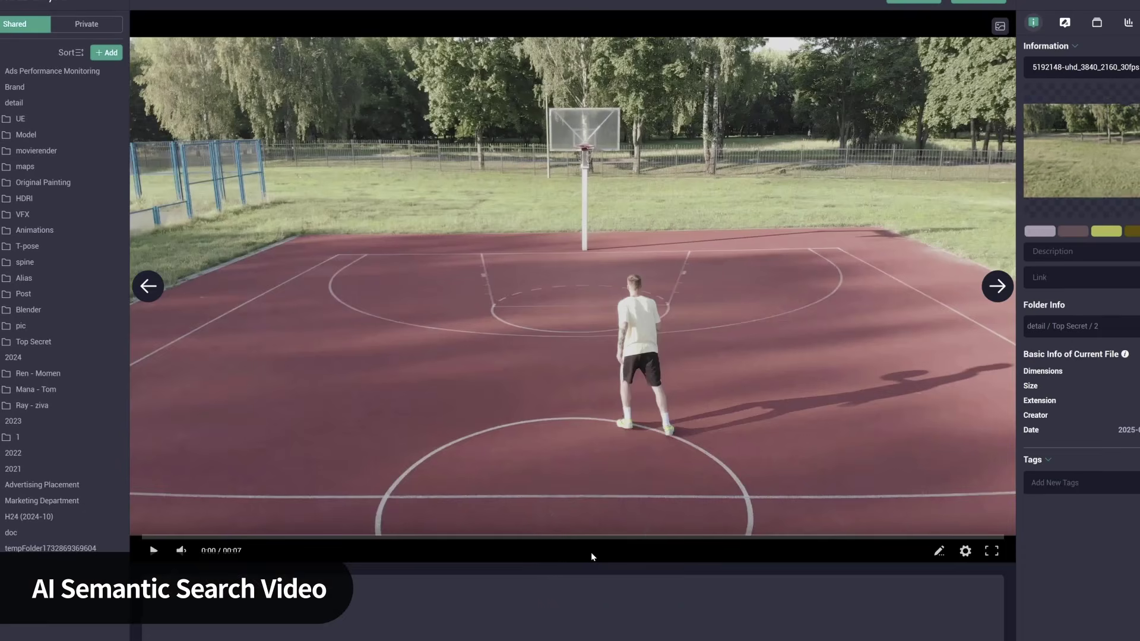
click(153, 551)
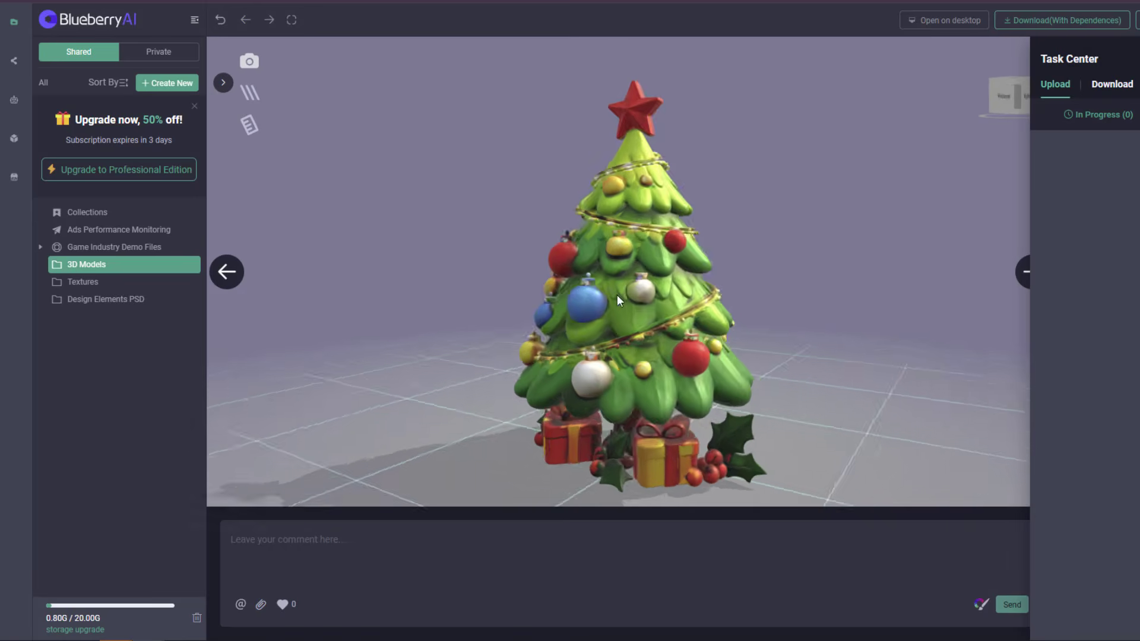
Step: Orbit the Christmas tree model and inspect it with the split Metallic, Roughness, Base Color, Normal and Wireframe view
drag(617, 295, 728, 279)
click(250, 93)
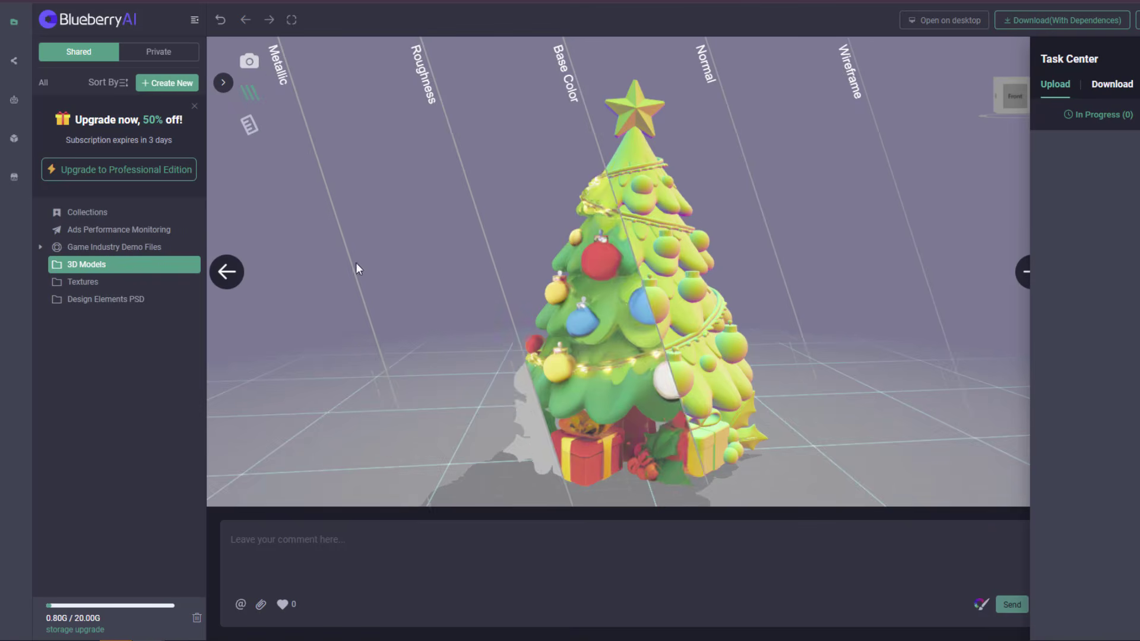
drag(355, 262, 974, 272)
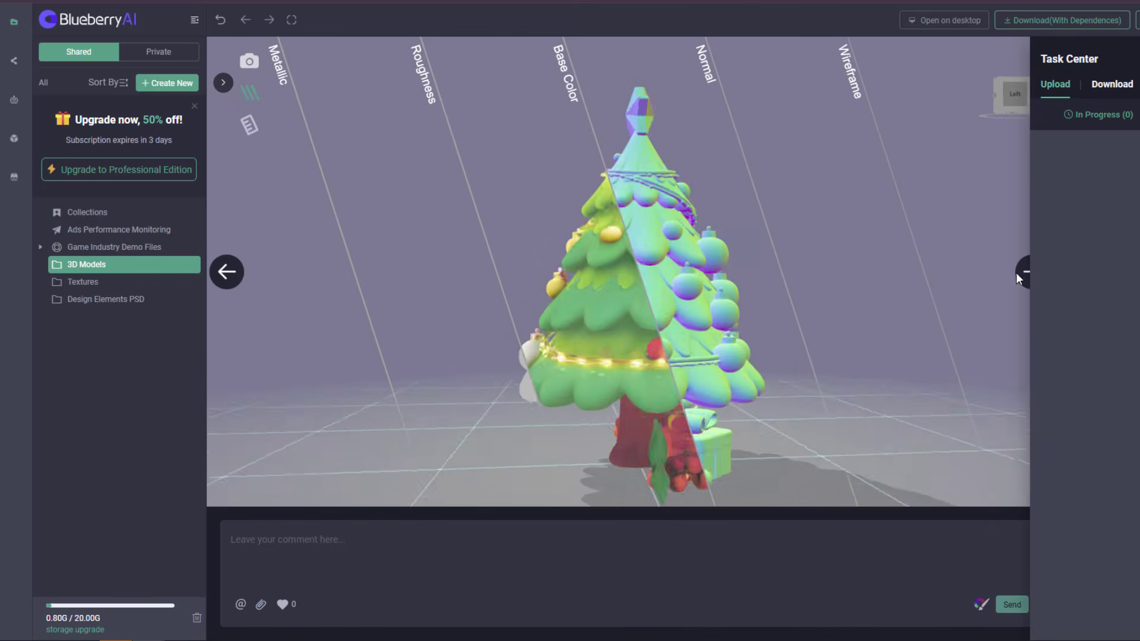
Step: Go to the next 3D model, the shopping cart, and orbit around it to inspect it
click(1017, 272)
drag(724, 196, 813, 275)
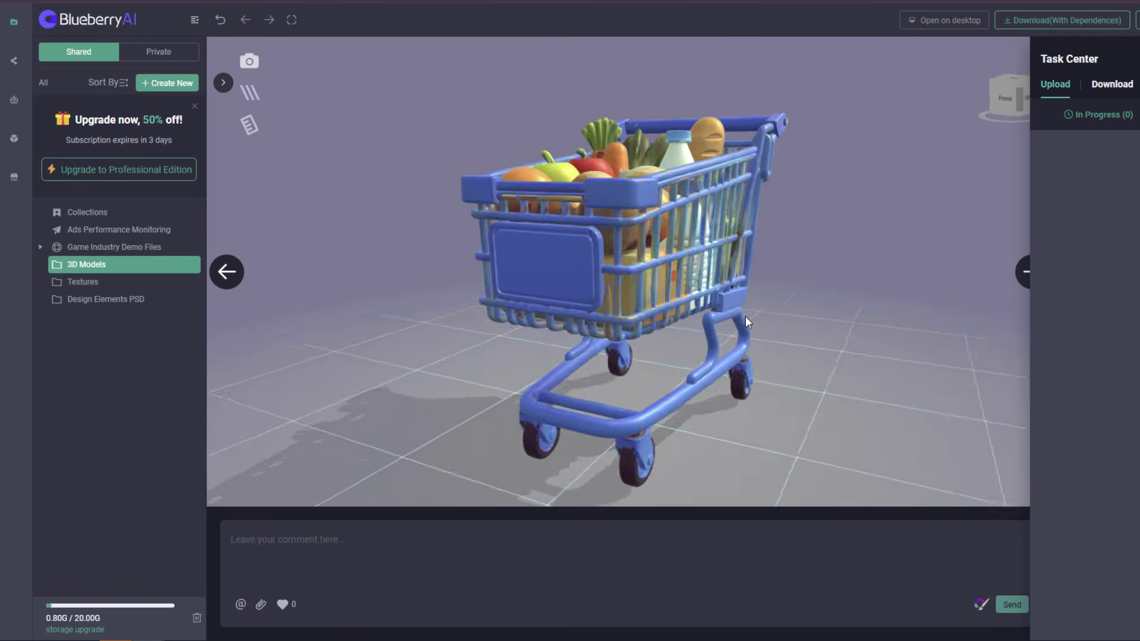
mouse_move(746, 315)
mouse_down()
mouse_move(512, 317)
mouse_move(744, 313)
mouse_up()
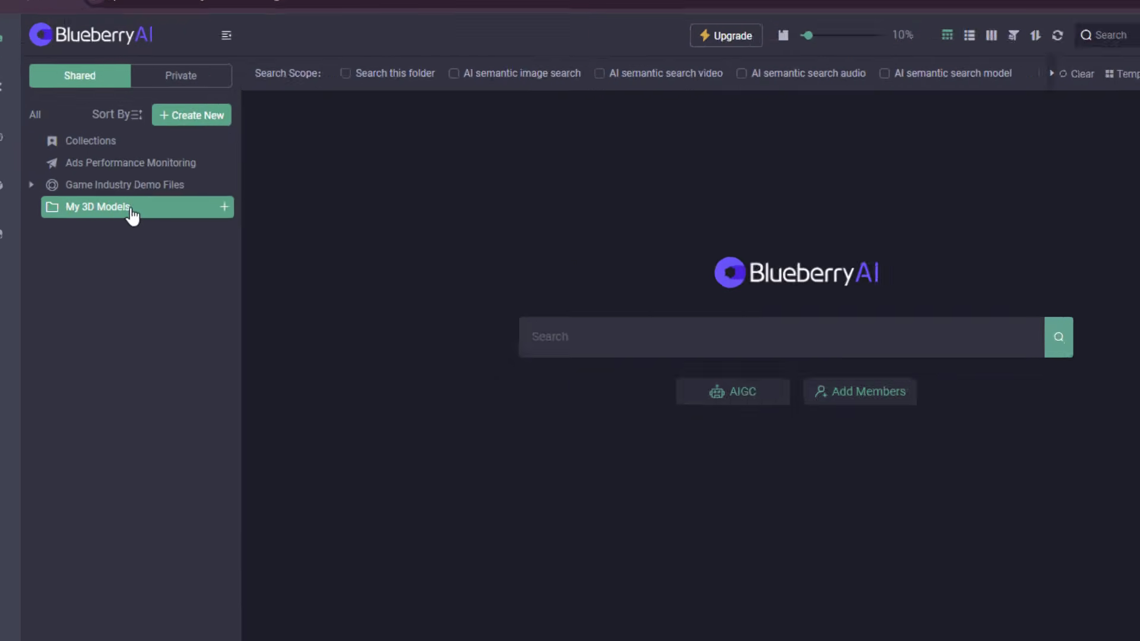
Step: Open the My 3D Models folder and view the version details of the Business Center asset
click(130, 209)
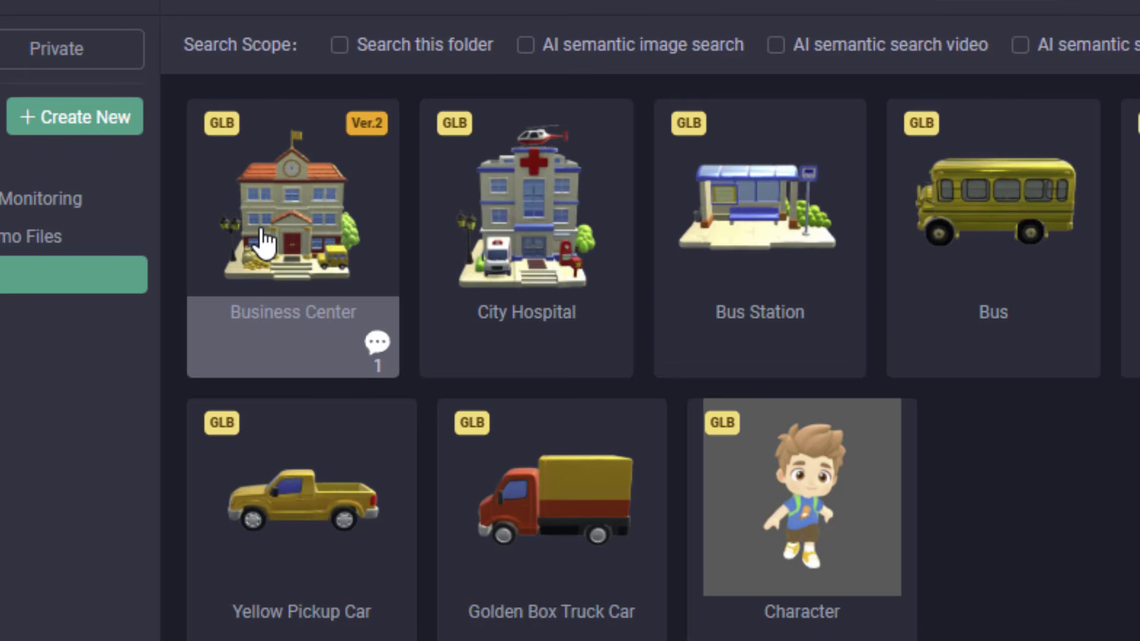
click(265, 240)
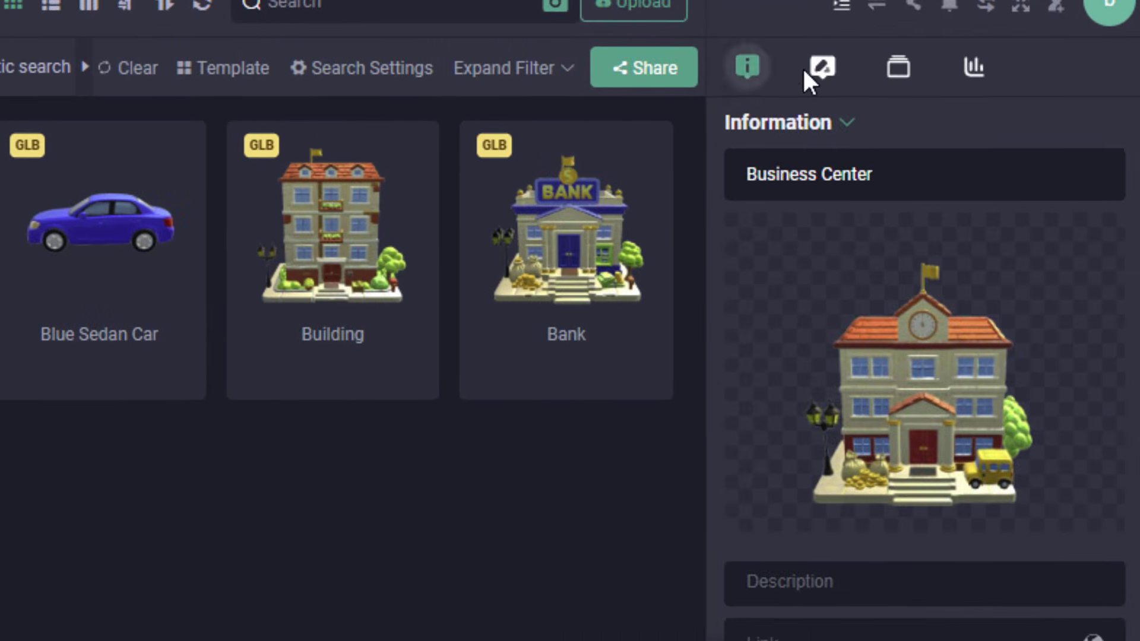
click(907, 64)
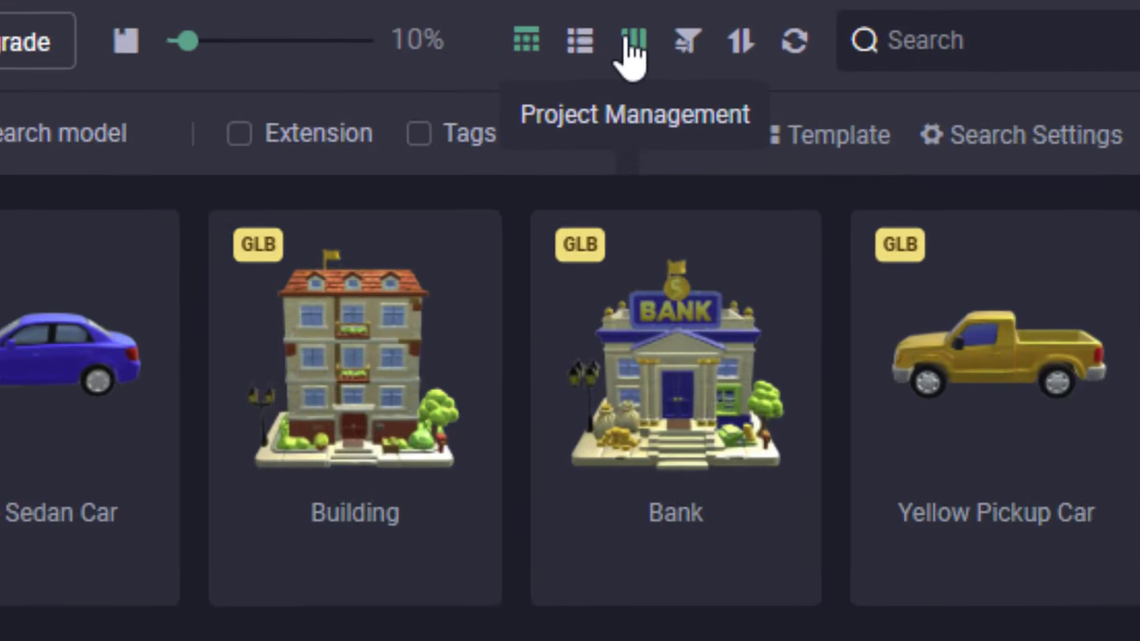
Step: Switch the folder to Project Management view, moving City Hospital to Texture Updating and distributing other asset cards among the stage boards
click(631, 42)
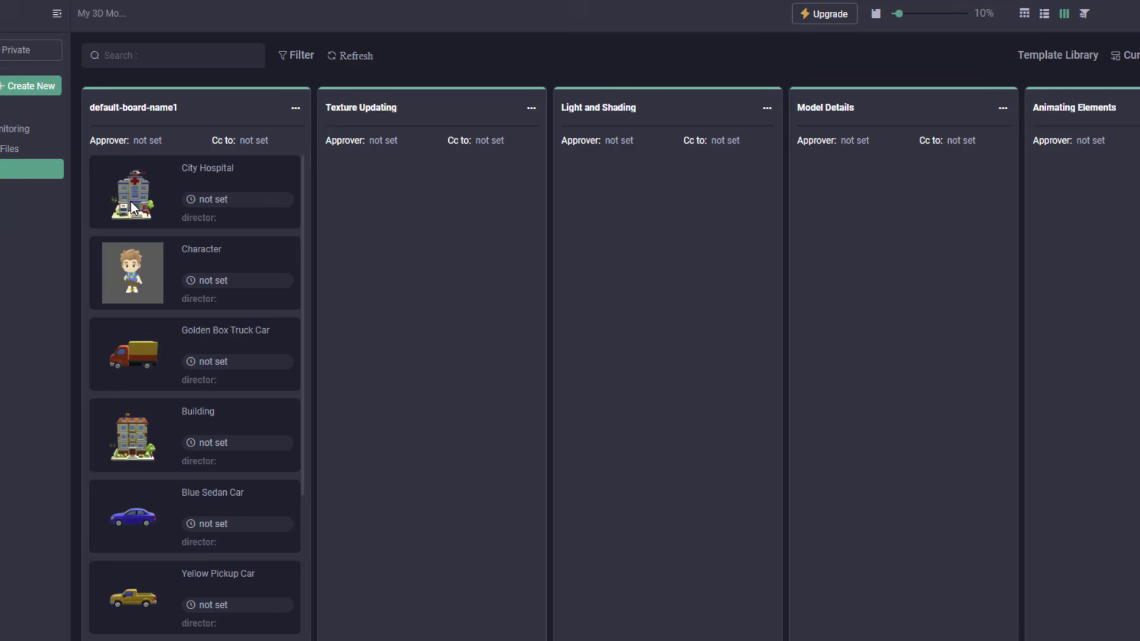
drag(133, 207, 356, 196)
drag(138, 280, 809, 255)
scroll(157, 487, down, 3)
drag(160, 634, 385, 477)
drag(291, 529, 1033, 442)
drag(202, 412, 1086, 285)
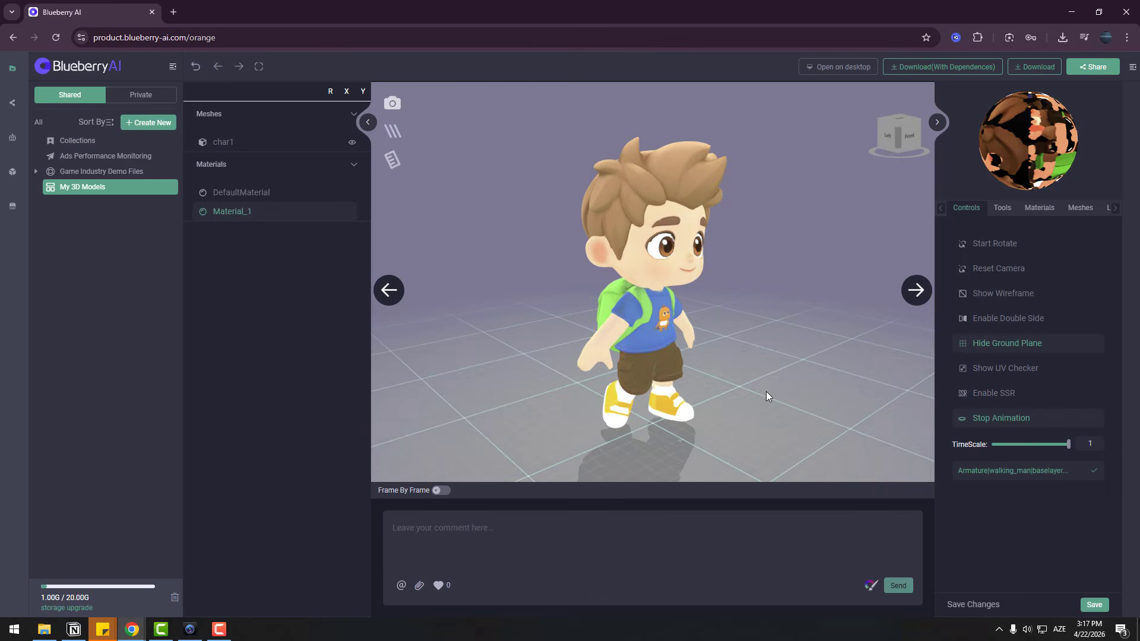
Step: Orbit the walking character and the red car in their 3D previews, and start a drawn annotation on the car
drag(766, 392, 76, 364)
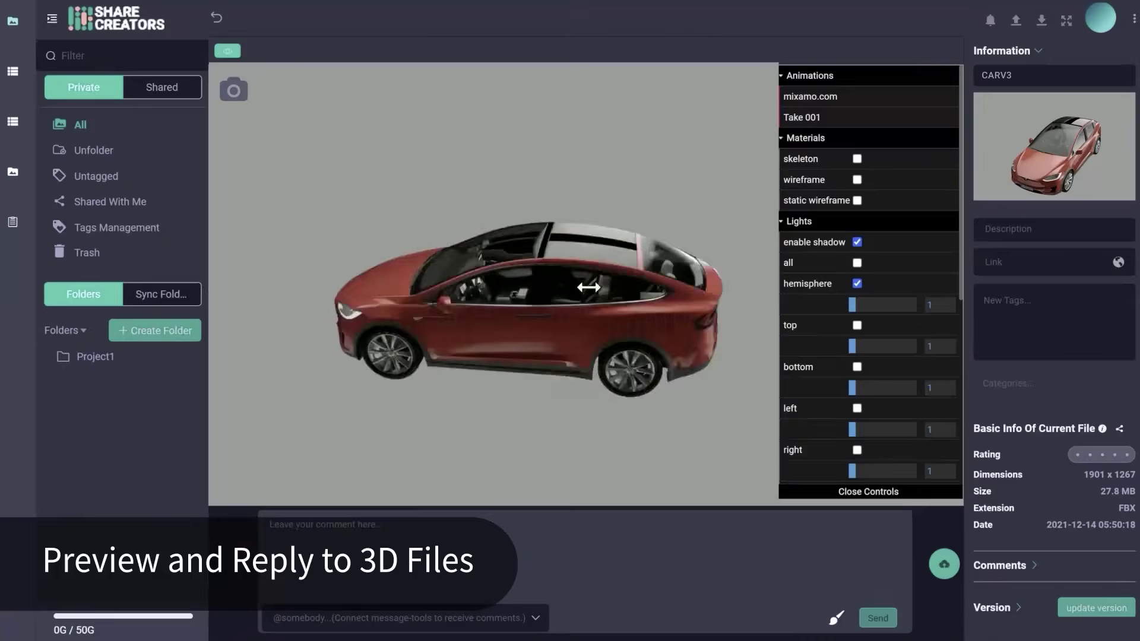
drag(588, 287, 376, 288)
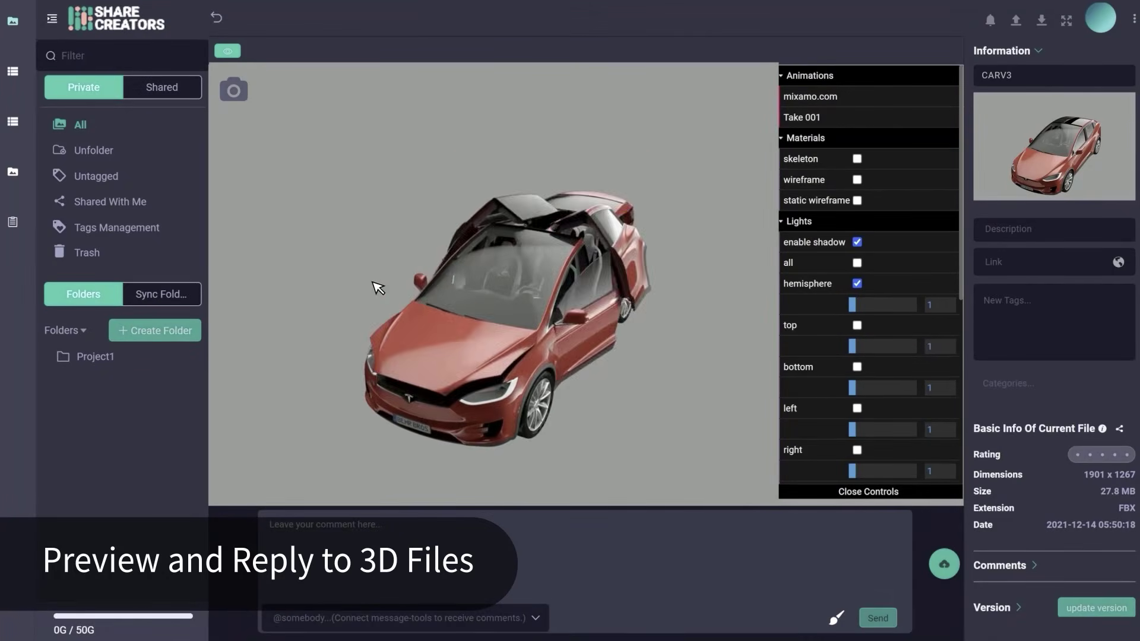
click(837, 619)
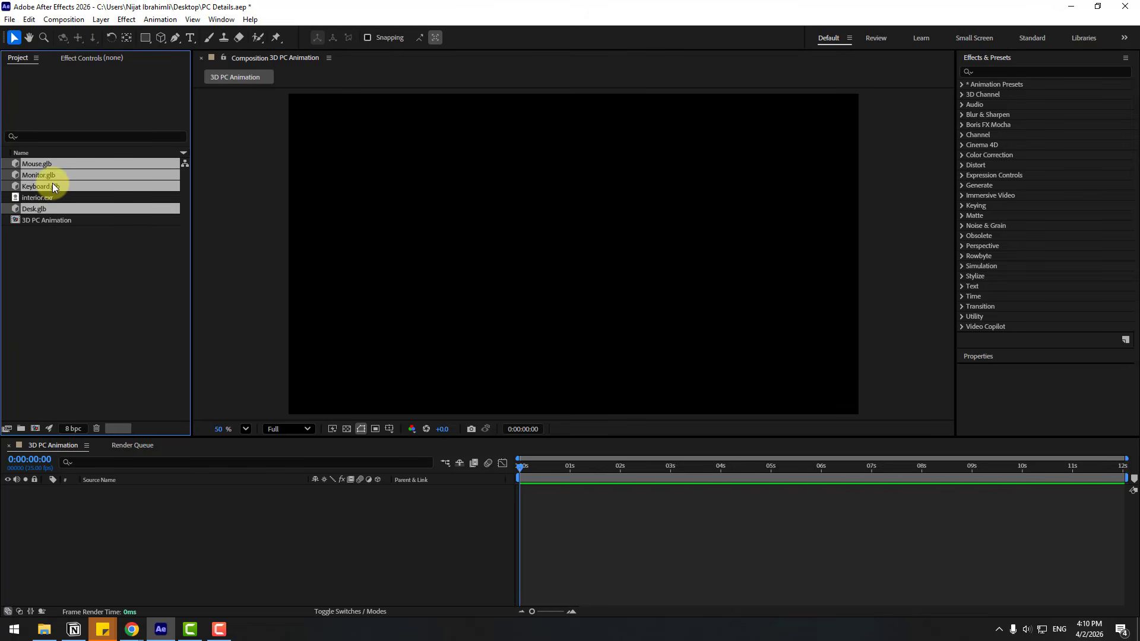
Step: In After Effects, add Mouse.glb, Monitor.glb, Keyboard.glb and Desk.glb to the 3D PC Animation composition, accepting the default model settings
drag(52, 186, 139, 561)
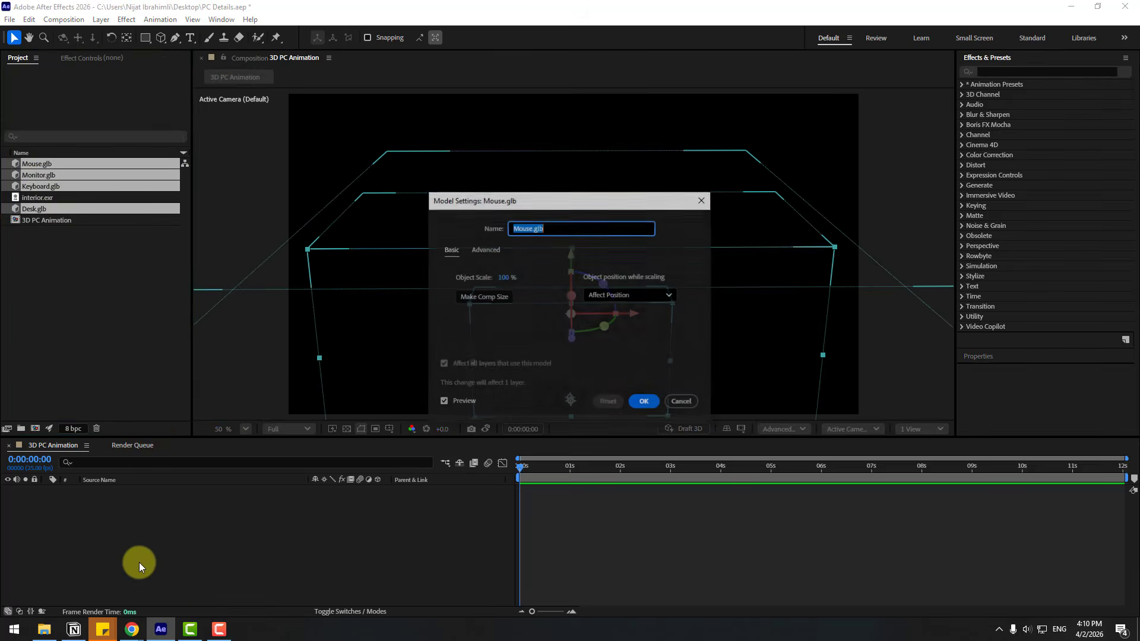
click(645, 403)
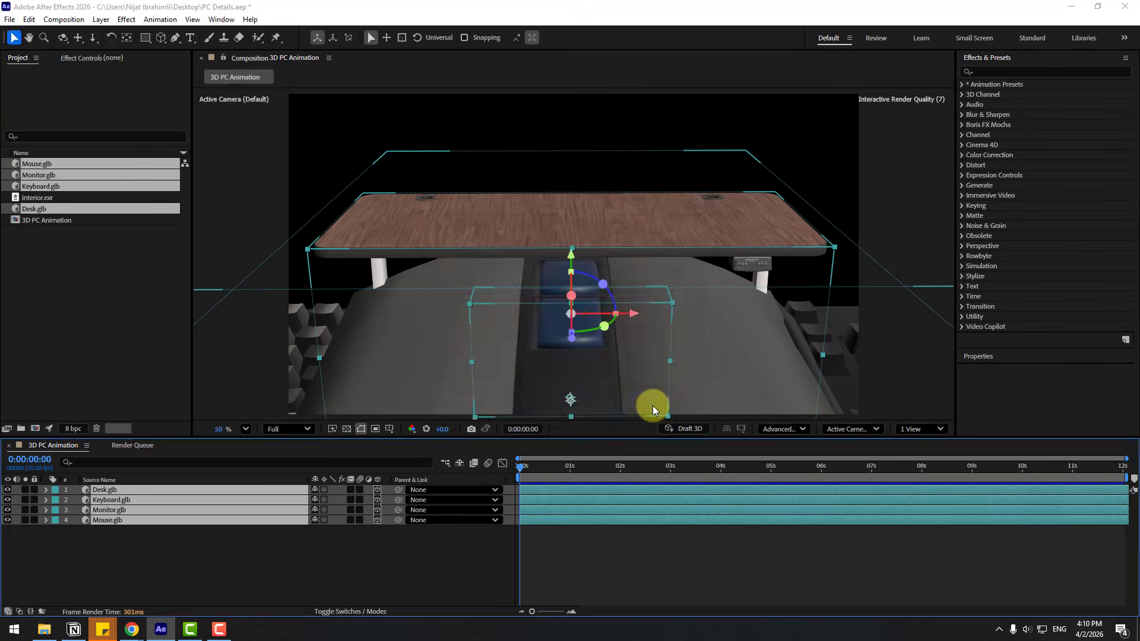
click(639, 404)
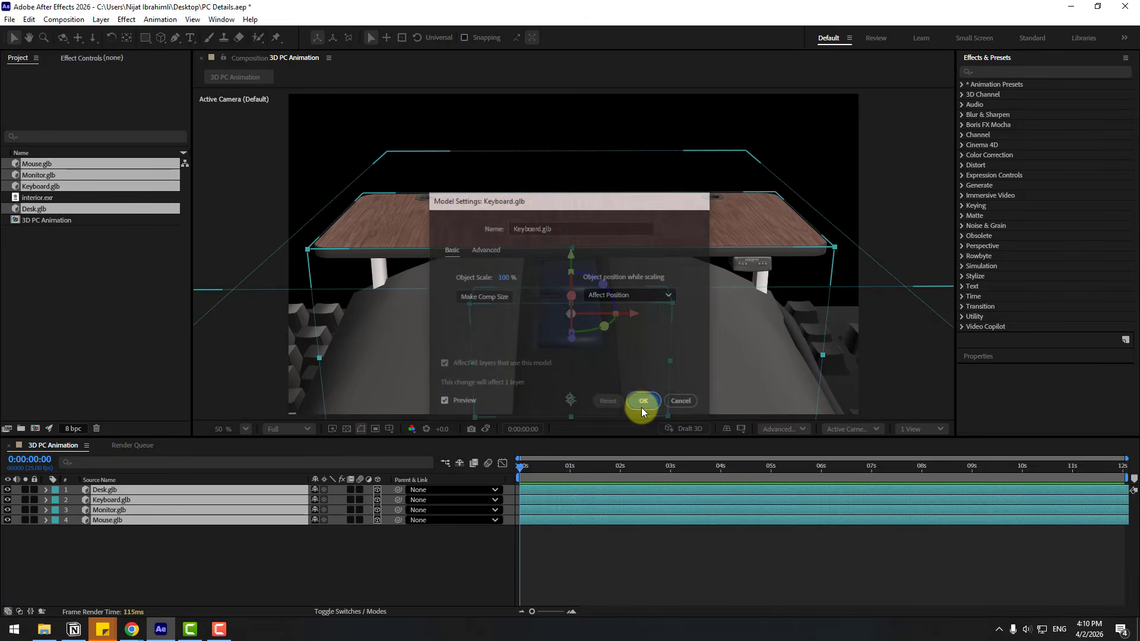
click(641, 407)
click(641, 407)
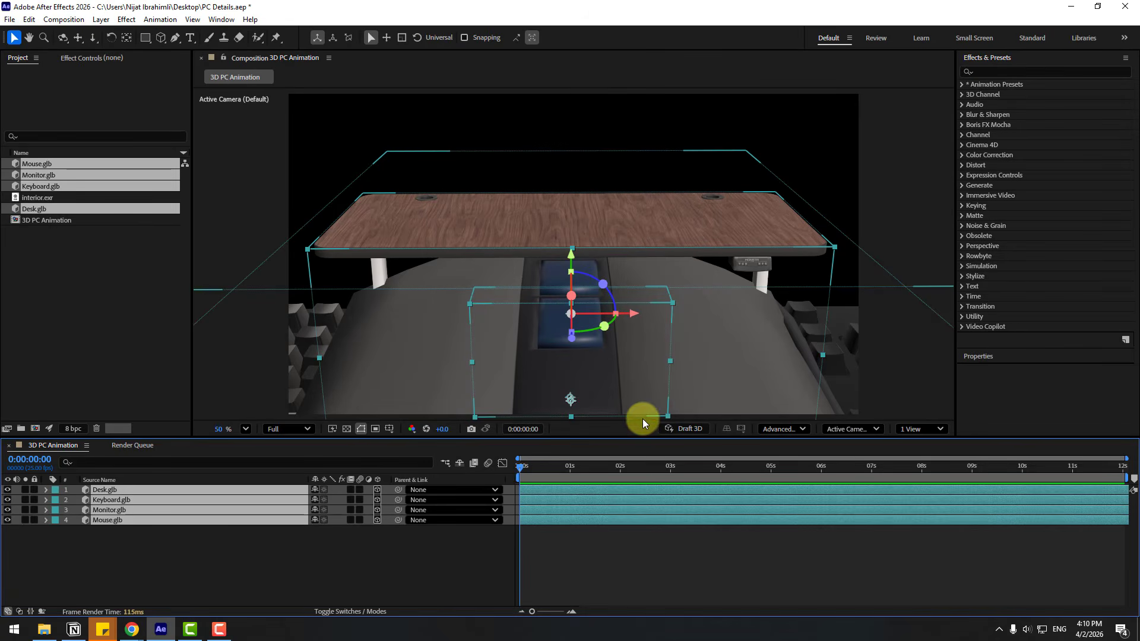
Step: Add an Environment light to the composition with 110% intensity and shadow casting on
click(157, 577)
right_click(158, 577)
mouse_move(286, 432)
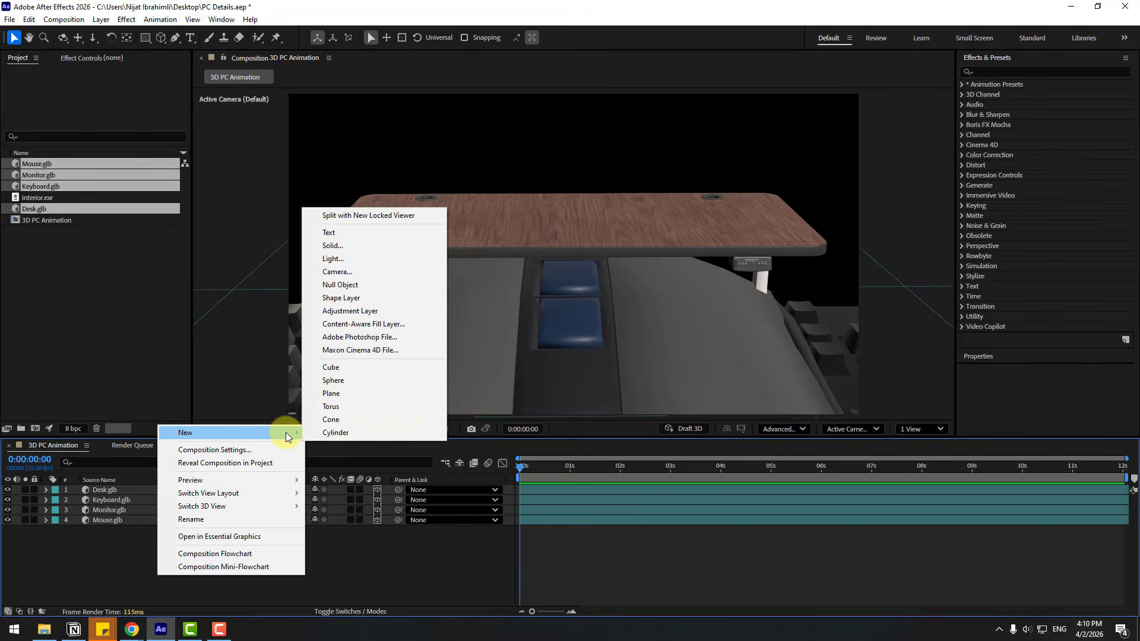
click(326, 261)
click(303, 215)
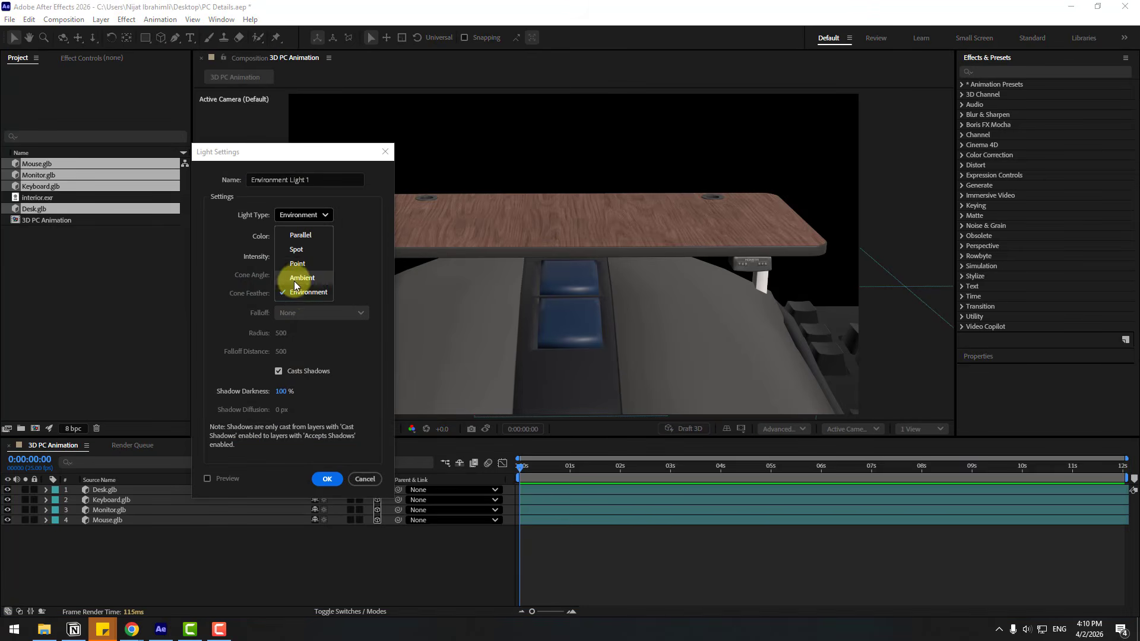
click(312, 294)
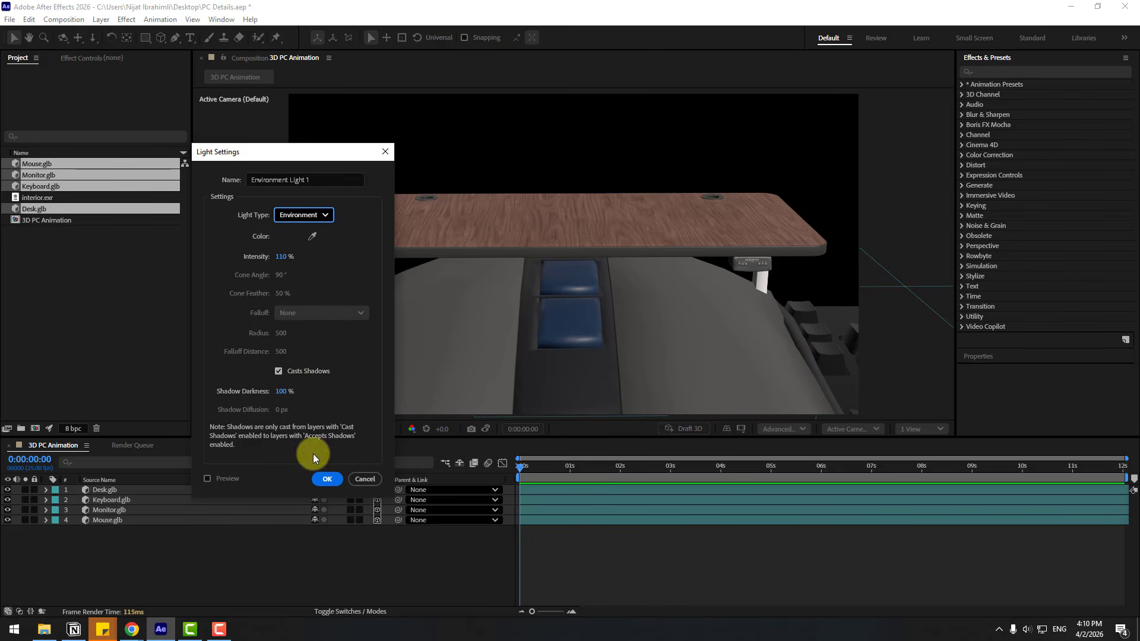
click(324, 480)
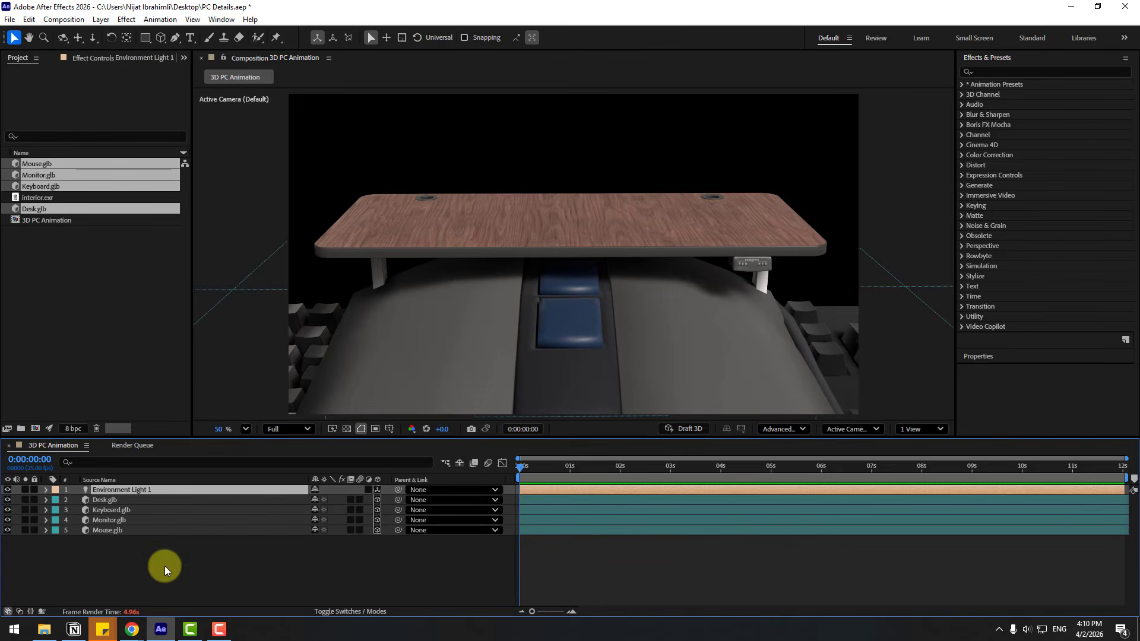
Step: Place interior.exr above the environment light in the timeline and hide its layer
click(35, 197)
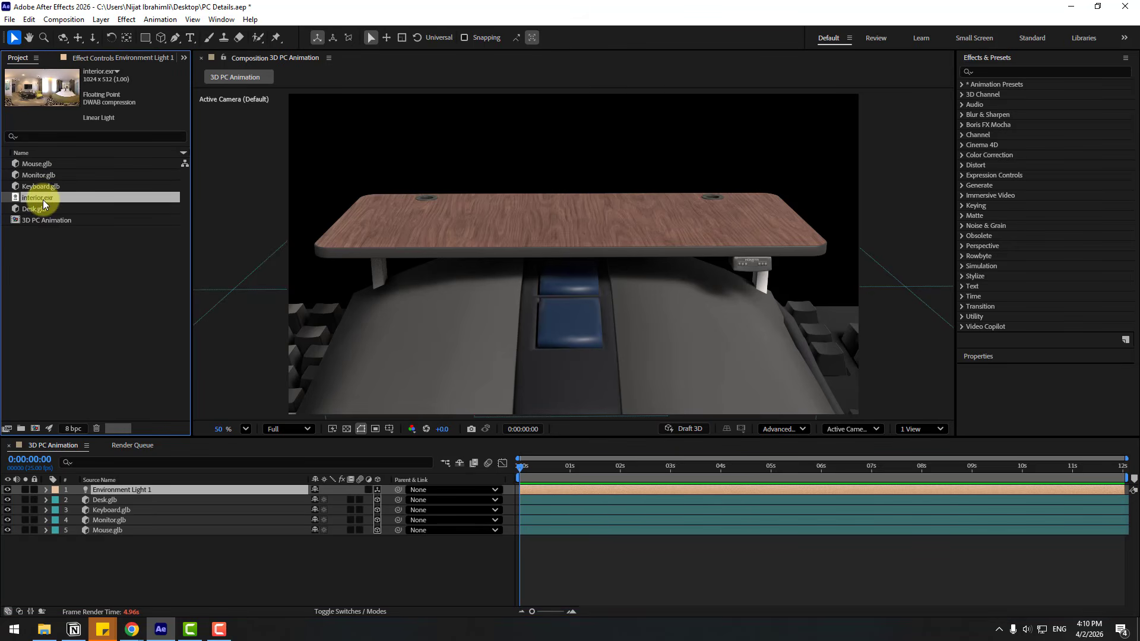
drag(126, 490, 126, 487)
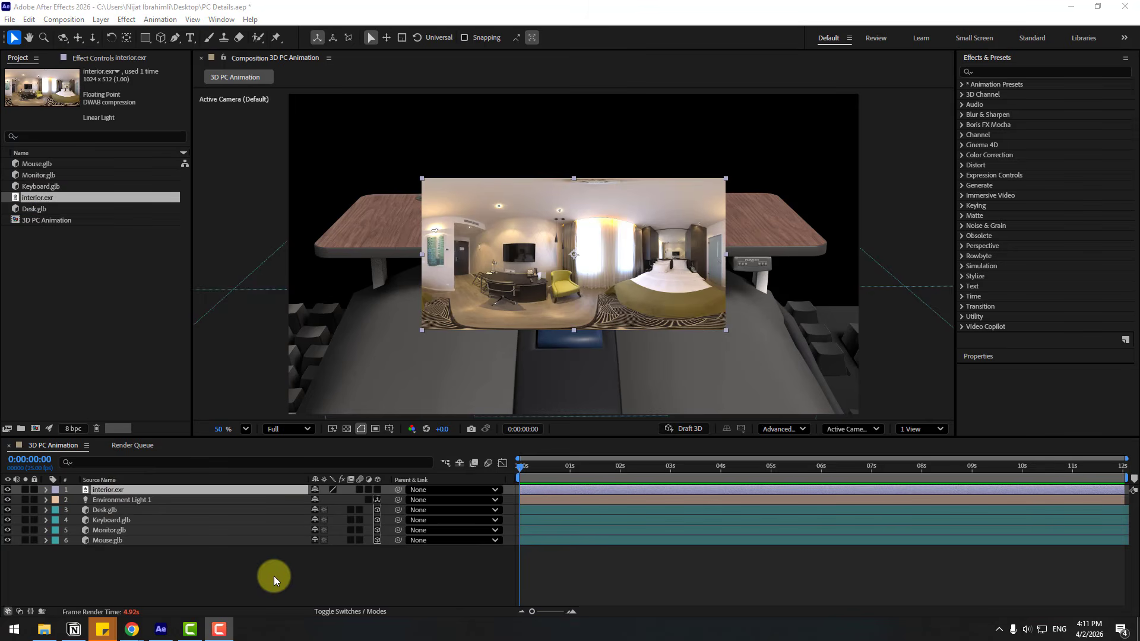
click(7, 490)
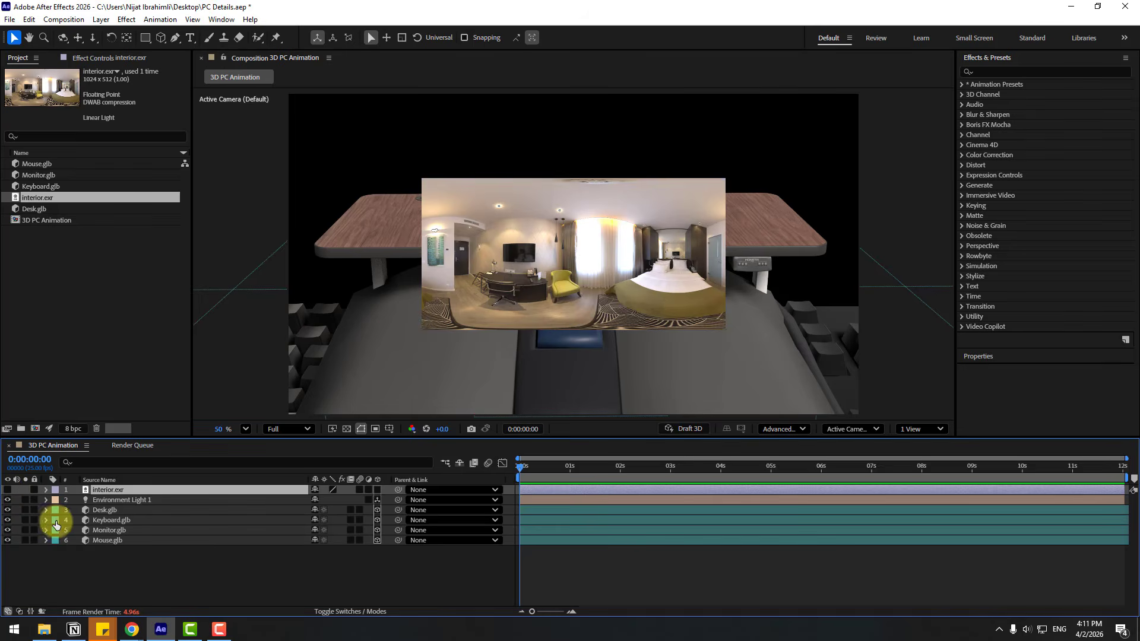
Step: Set the environment light's source to interior.exr in its light options and collapse the layer
click(97, 503)
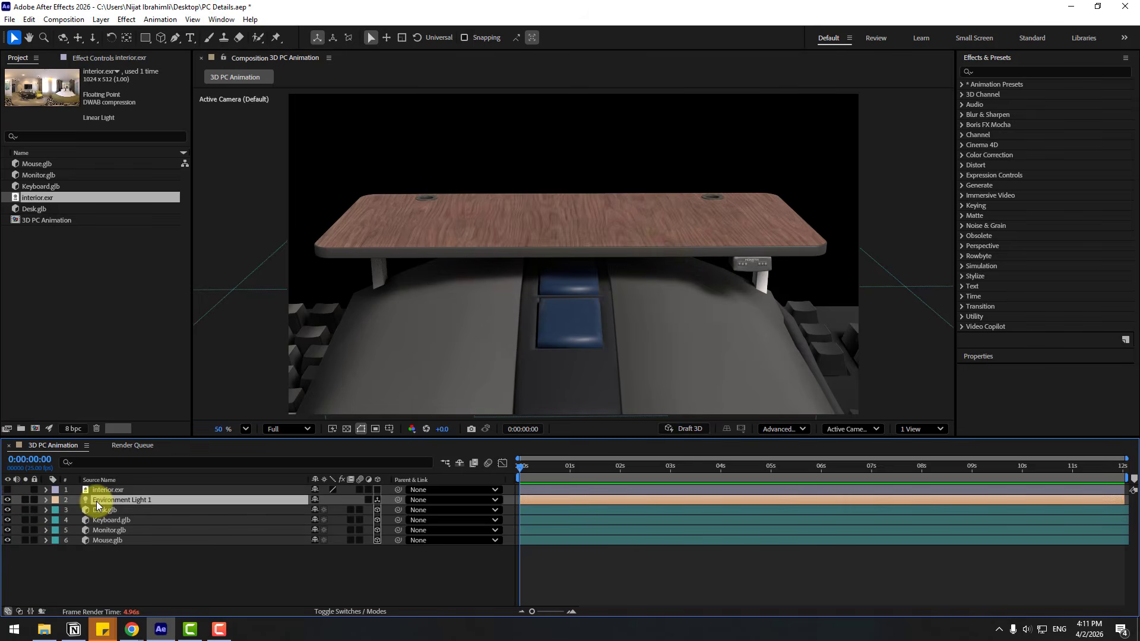
click(46, 501)
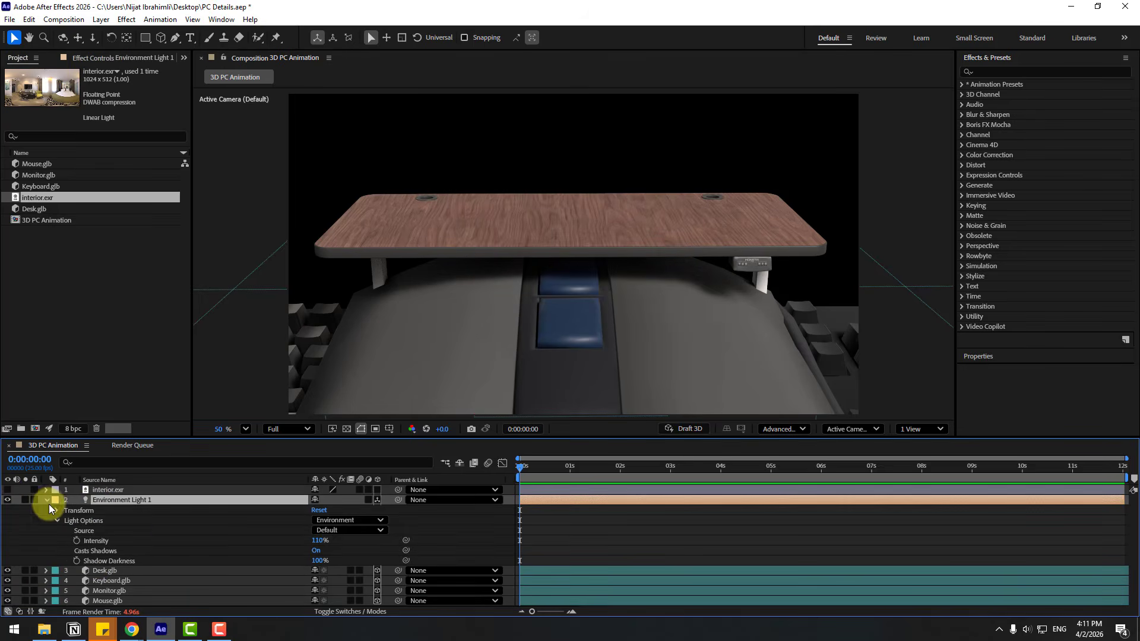
click(337, 532)
click(333, 559)
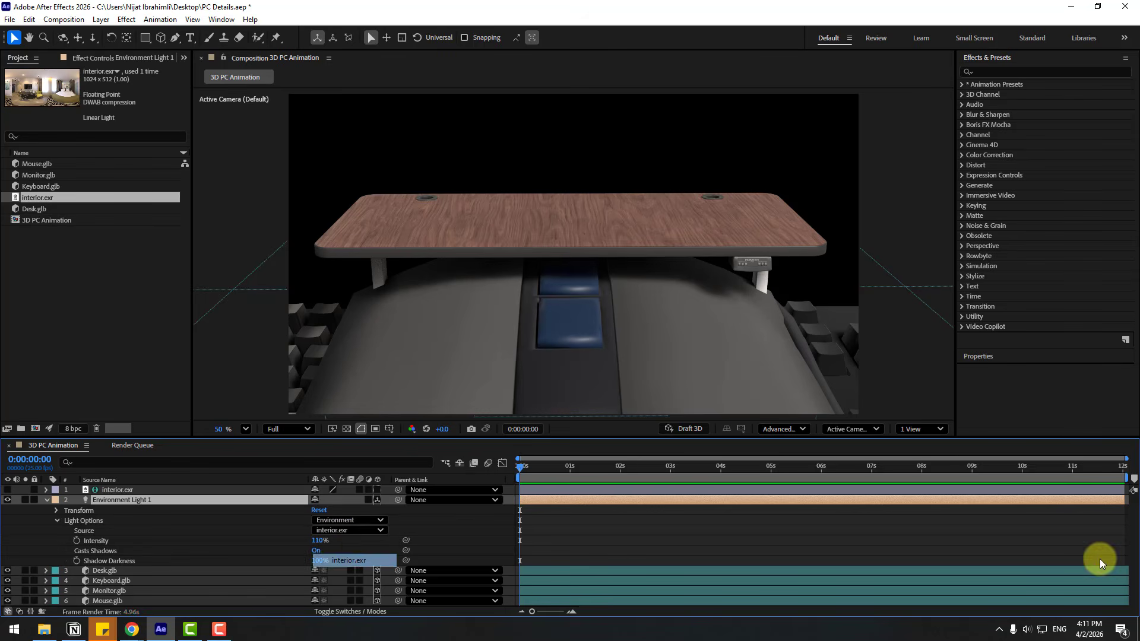
click(46, 500)
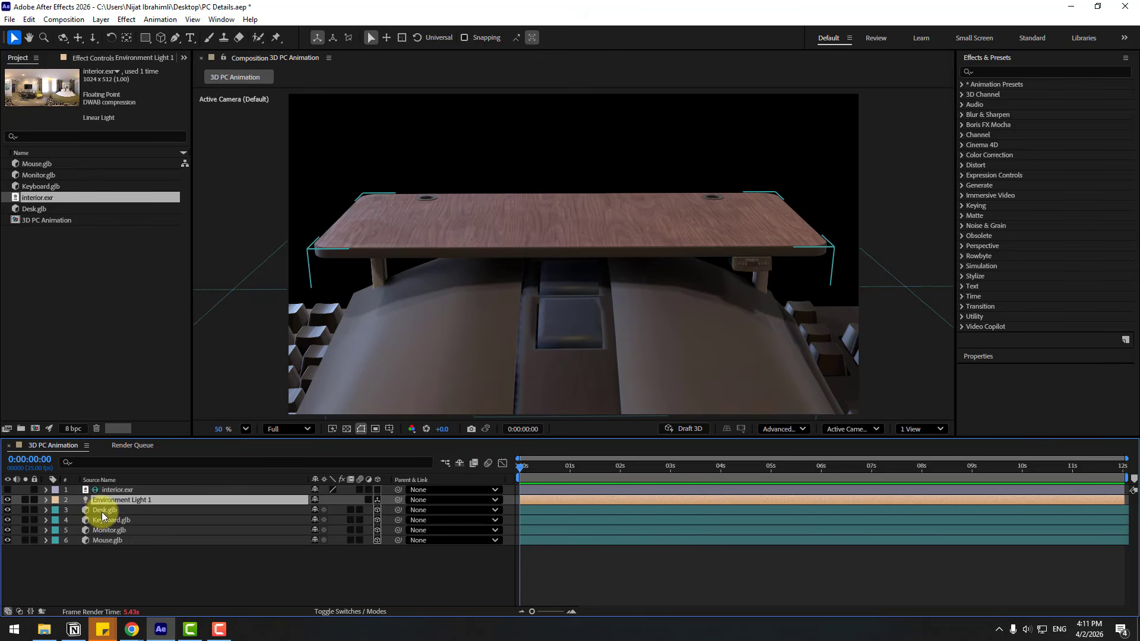
Step: Lower the desk slightly with its layer soloed, turn soloing off, and set the preview resolution to Quarter
click(101, 512)
click(25, 510)
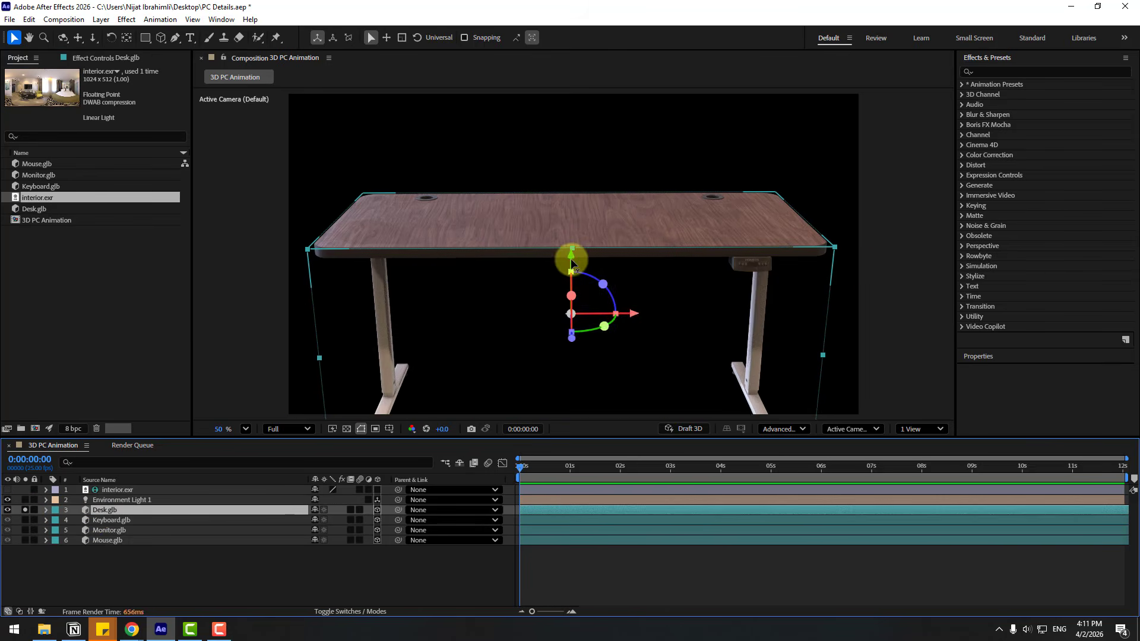
drag(571, 255, 562, 296)
click(25, 510)
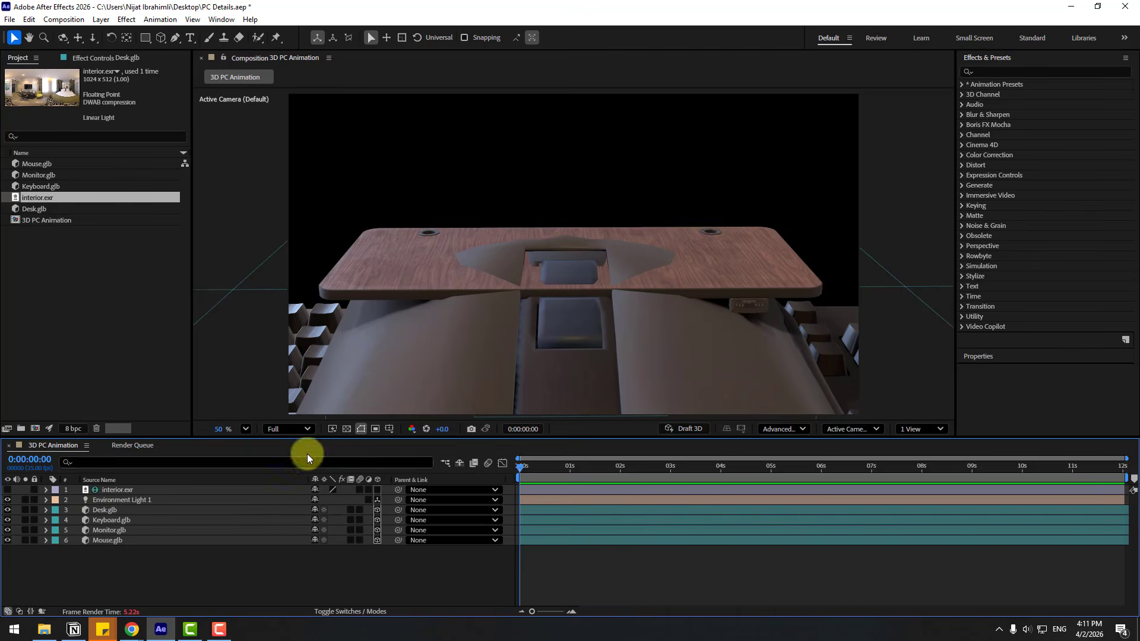
click(278, 430)
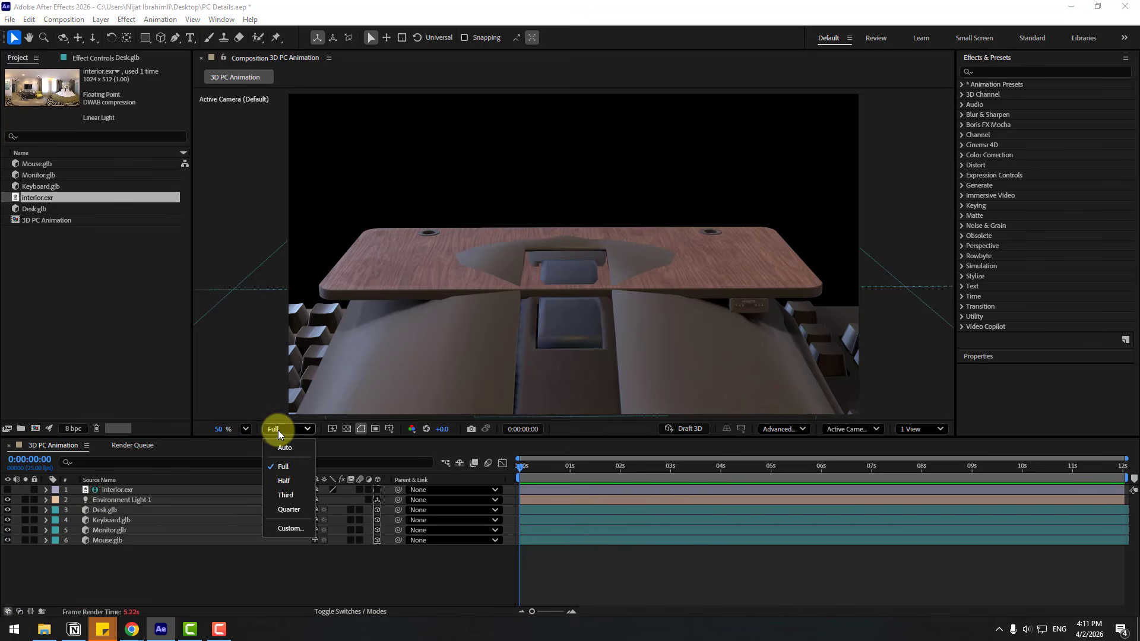
click(281, 510)
Step: Scale the keyboard down to 20% and raise it to the level of the desktop
click(106, 520)
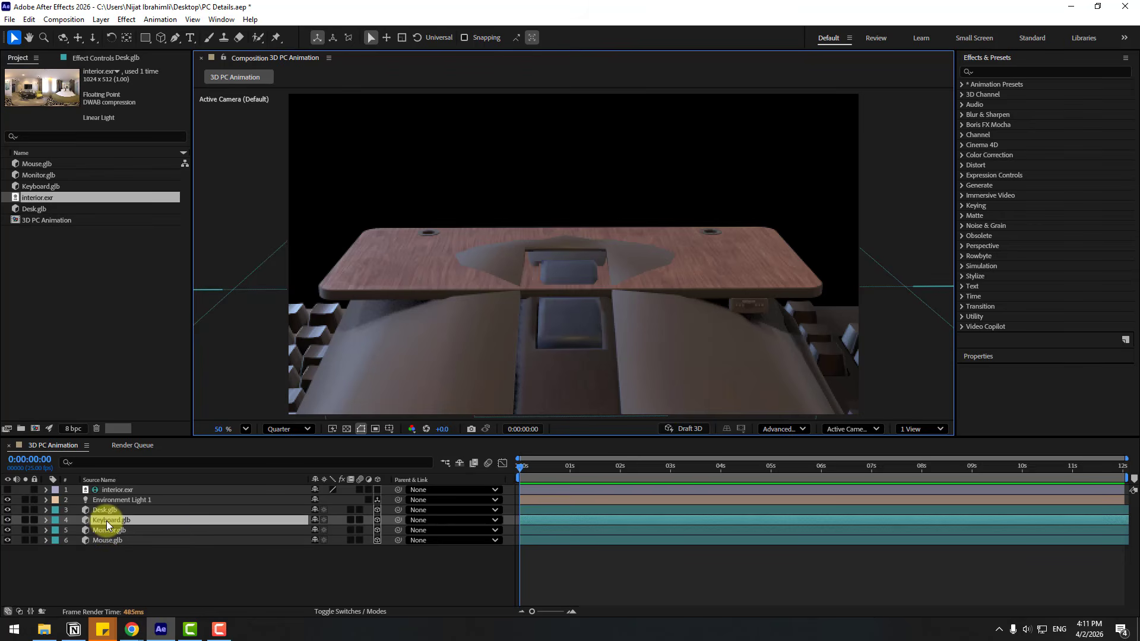
key(s)
drag(327, 532, 300, 526)
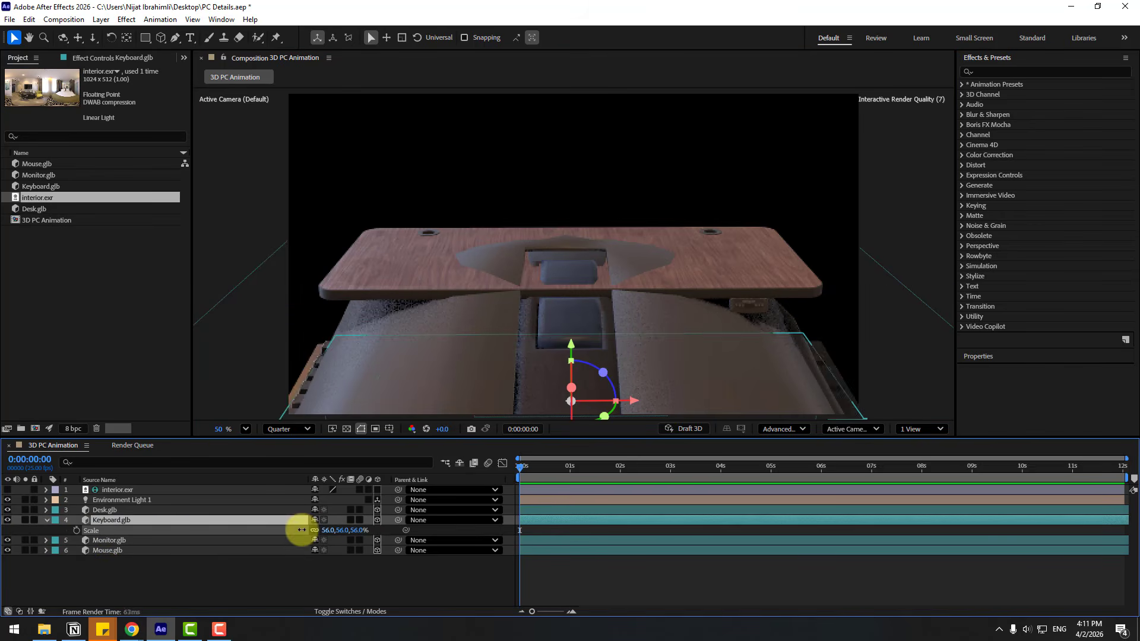
drag(574, 349, 583, 172)
key(s)
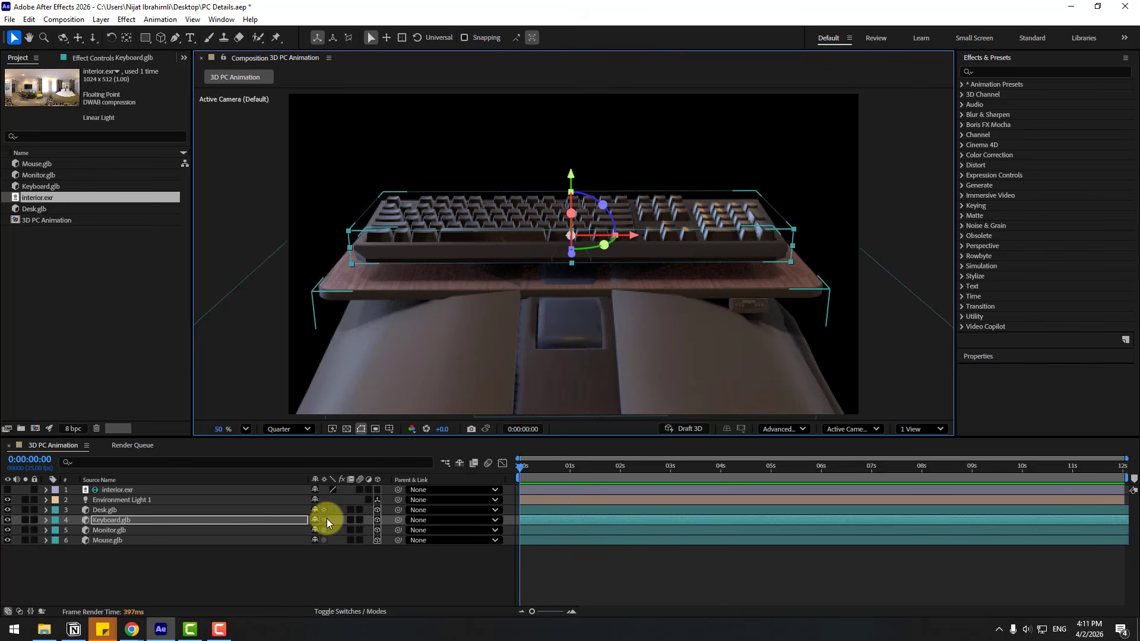
key(s)
drag(326, 530, 355, 532)
Step: Switch to Custom View 3 and examine the keyboard and desk from an elevated side angle
click(835, 429)
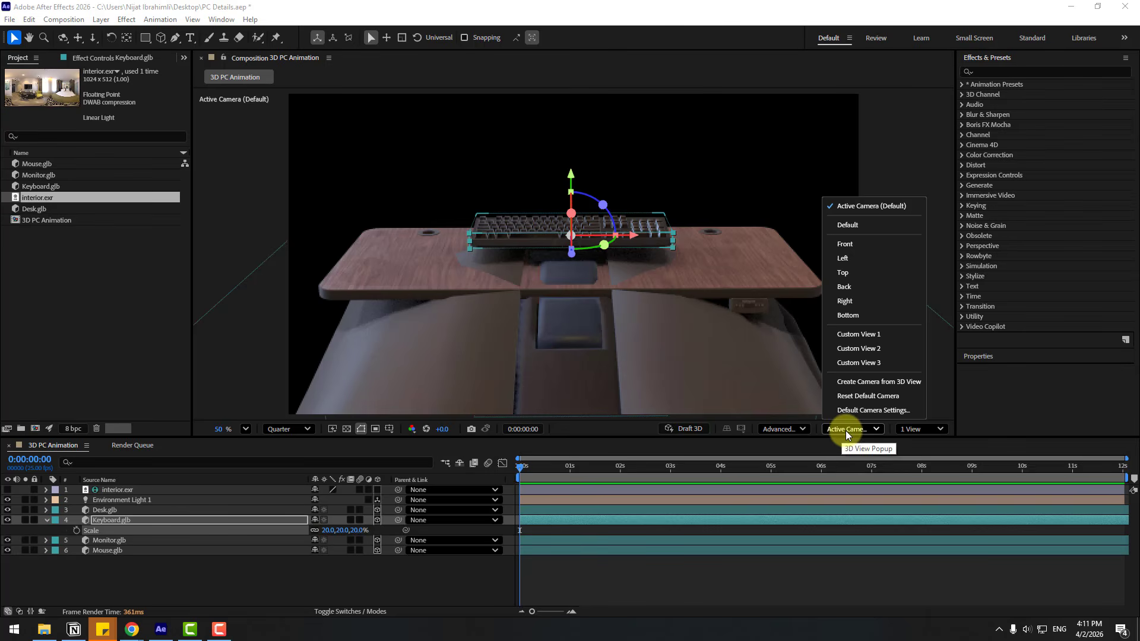
click(871, 364)
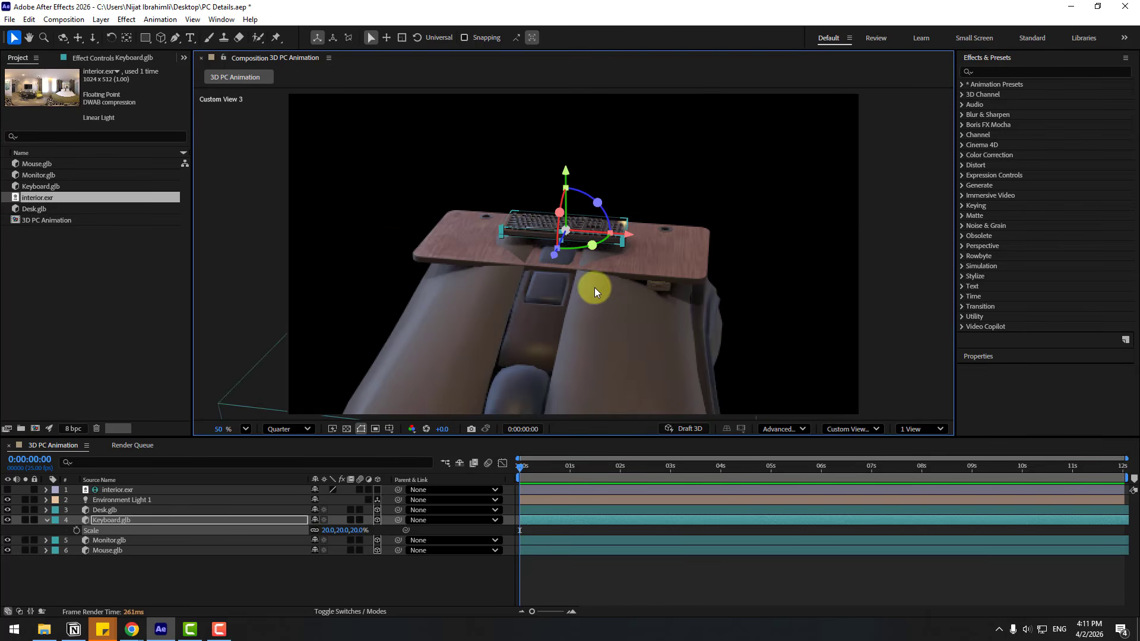
scroll(640, 213, up, 2)
scroll(641, 211, up, 2)
key(c)
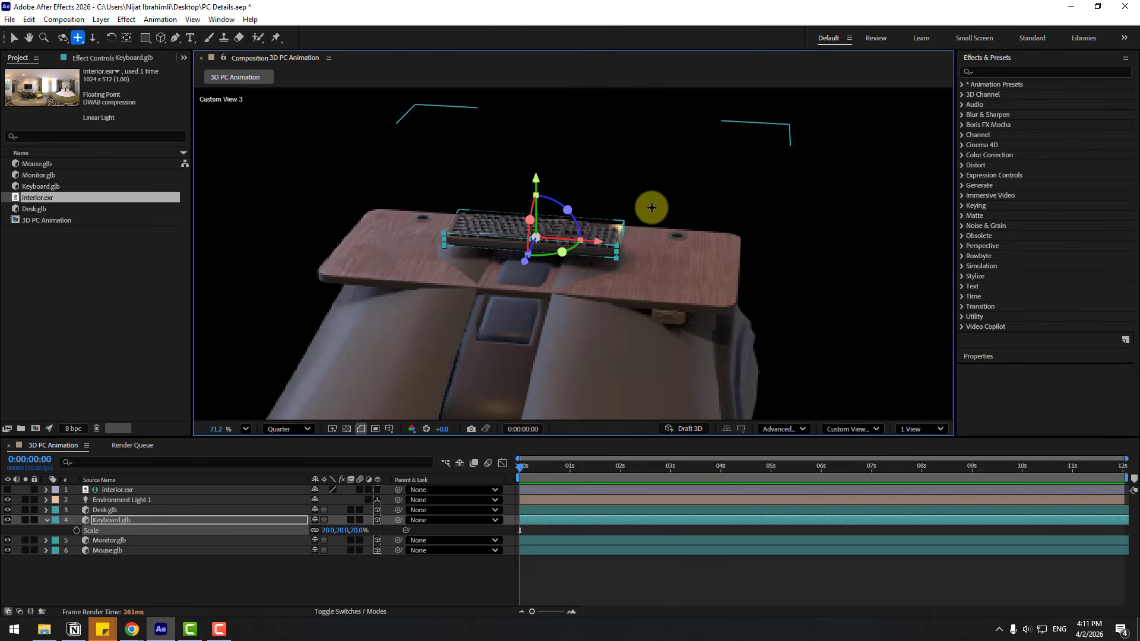
drag(653, 209, 570, 222)
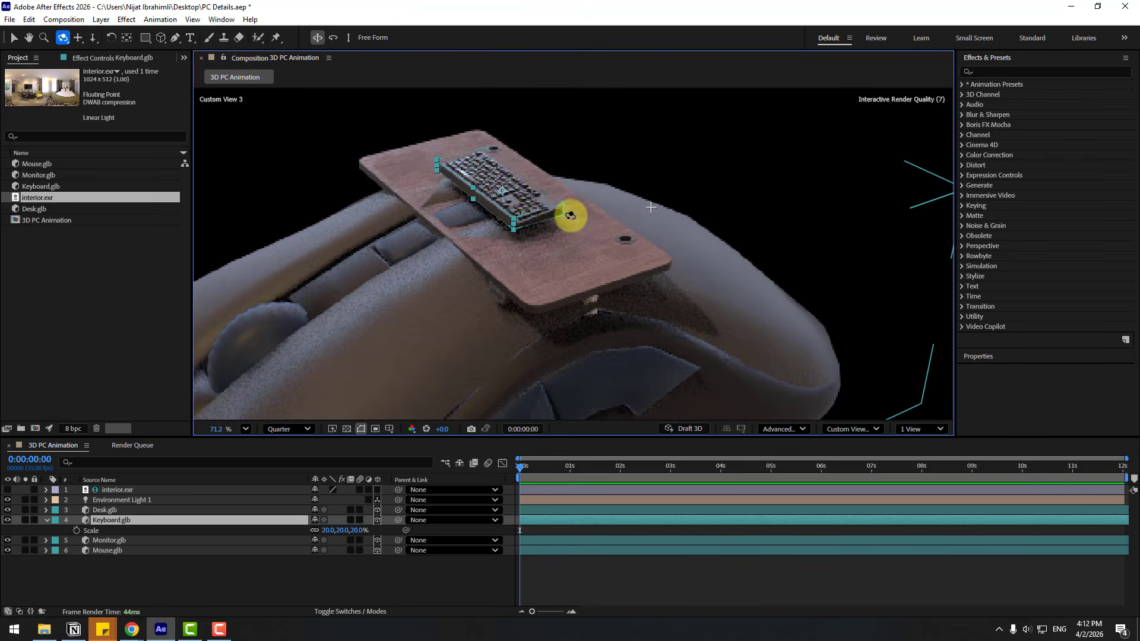
drag(532, 189, 507, 249)
drag(606, 243, 598, 318)
key(v)
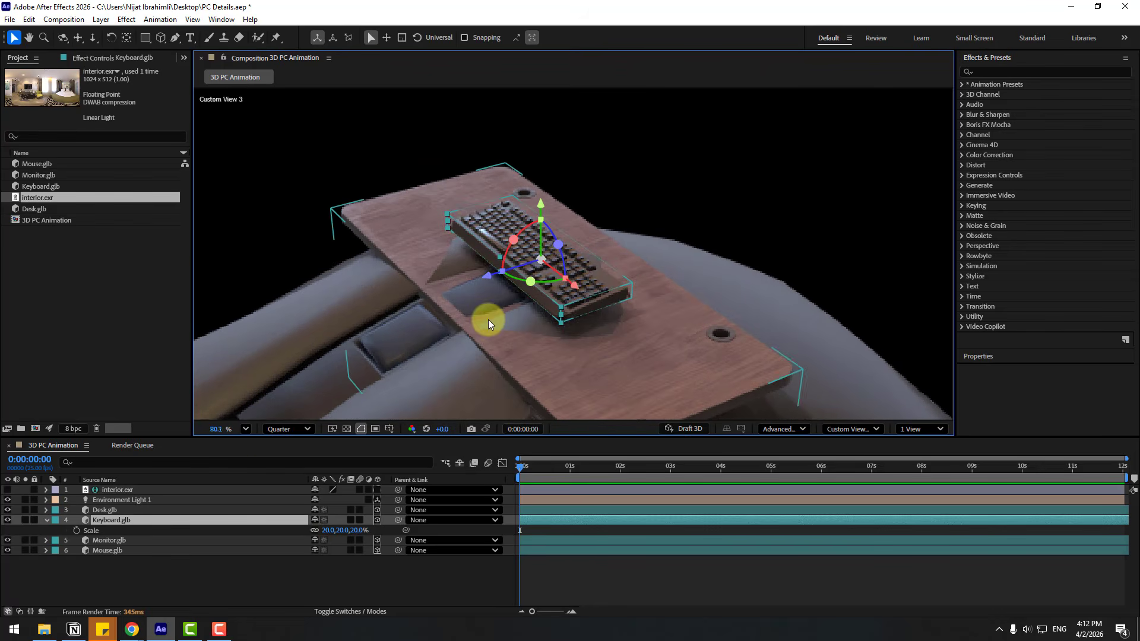
scroll(488, 319, up, 3)
Step: Raise the monitor onto the desk and move it back behind the keyboard
click(107, 540)
drag(555, 403, 593, 178)
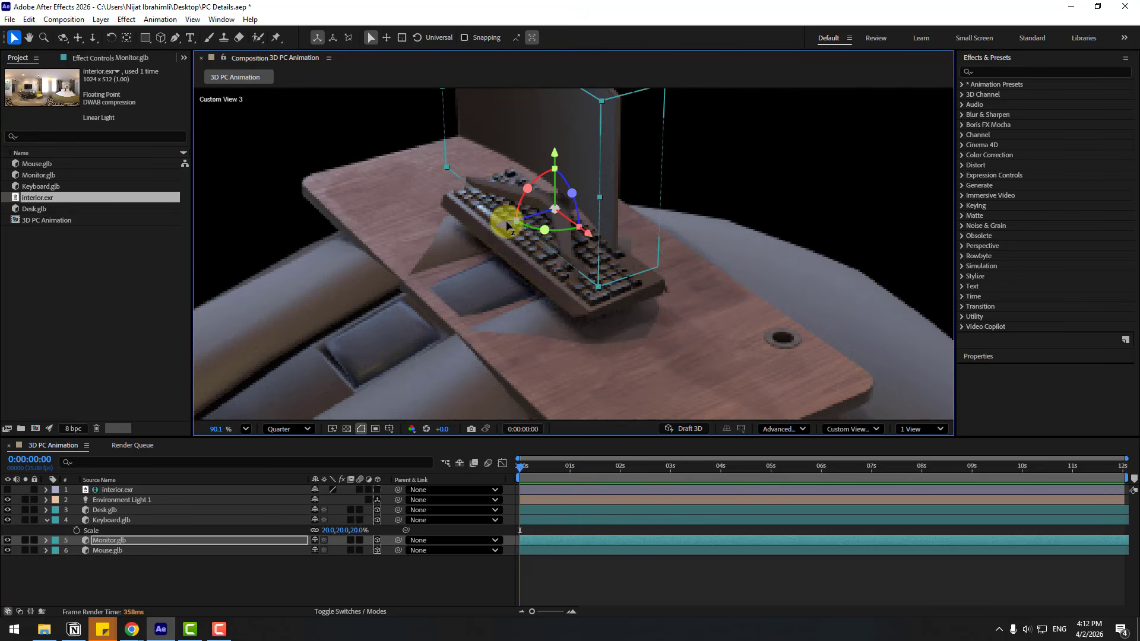
drag(506, 226, 600, 201)
drag(637, 129, 634, 184)
drag(579, 250, 596, 243)
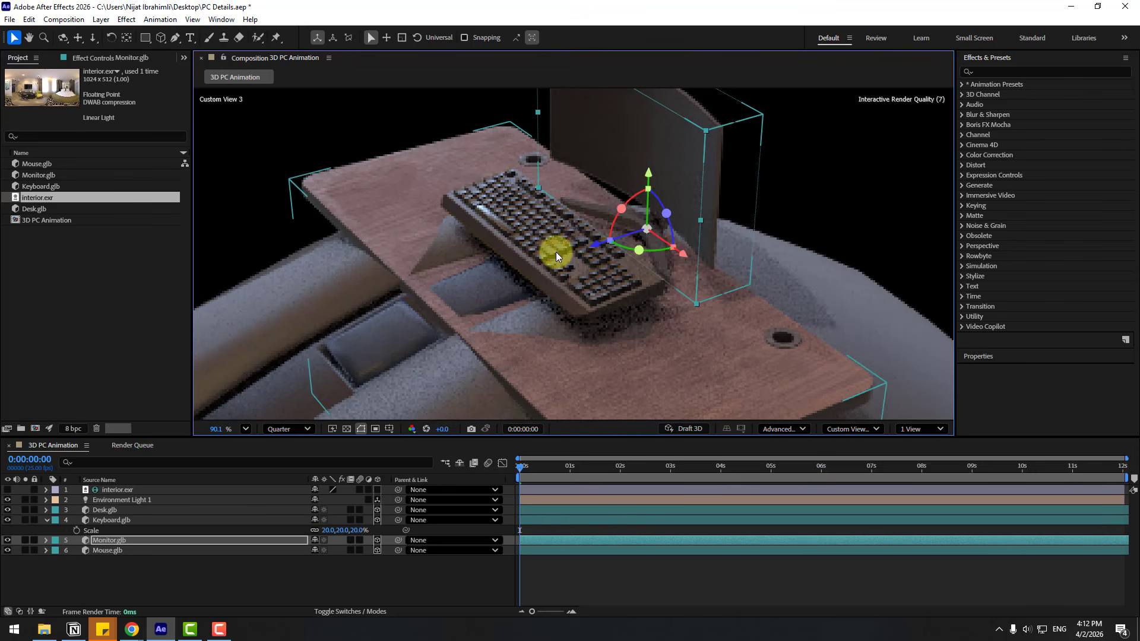
Step: Move the keyboard toward the desk's front edge and lower it closer to the desktop
click(556, 252)
drag(505, 267, 475, 270)
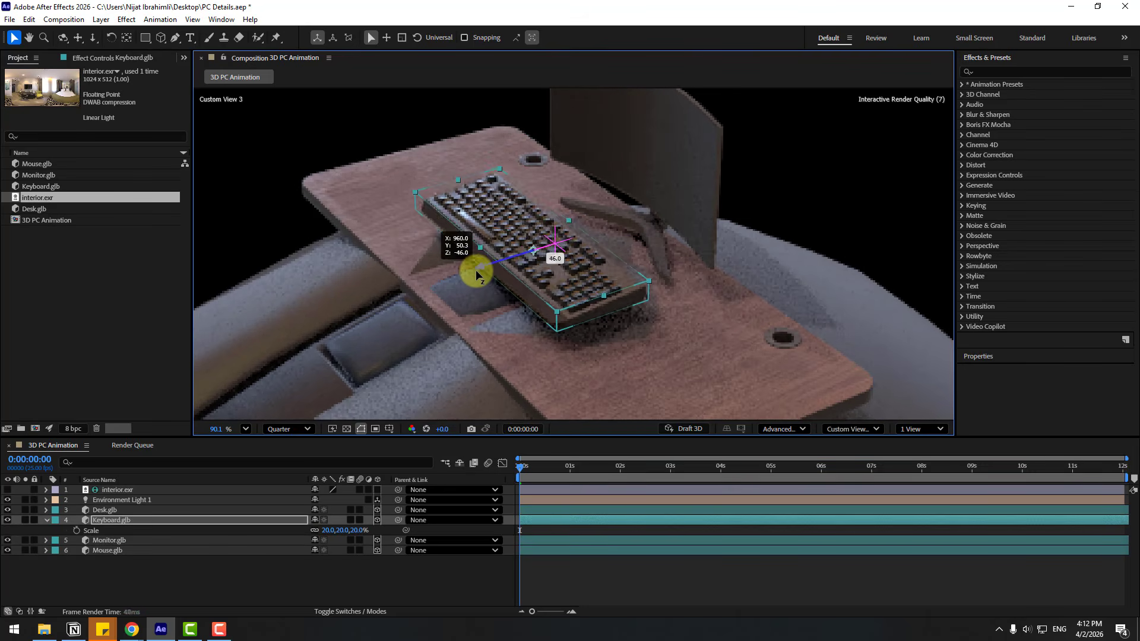
drag(529, 205, 524, 227)
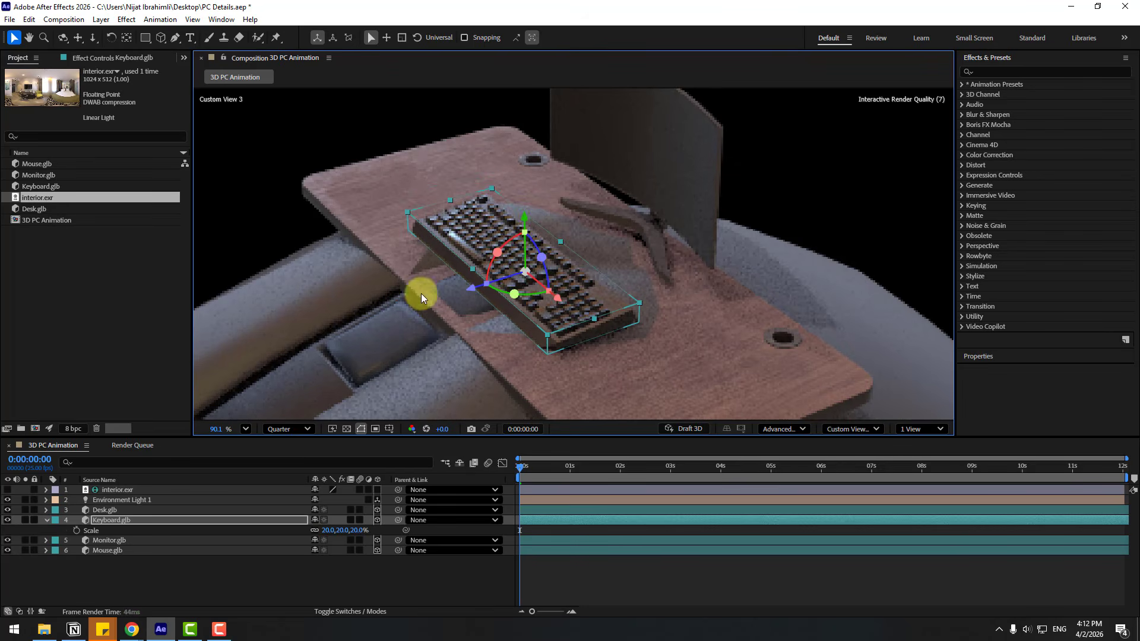
Step: Scale the mouse down to 5% and place it on the desk beside the numeric-pad end of the keyboard
click(101, 553)
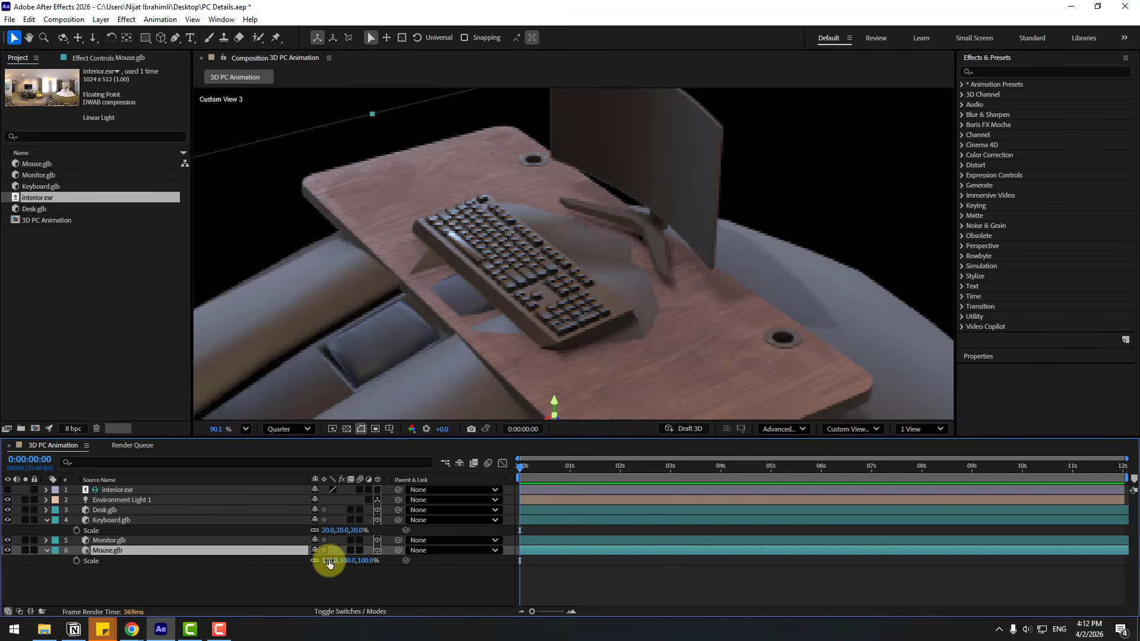
drag(330, 564, 279, 559)
drag(554, 406, 616, 201)
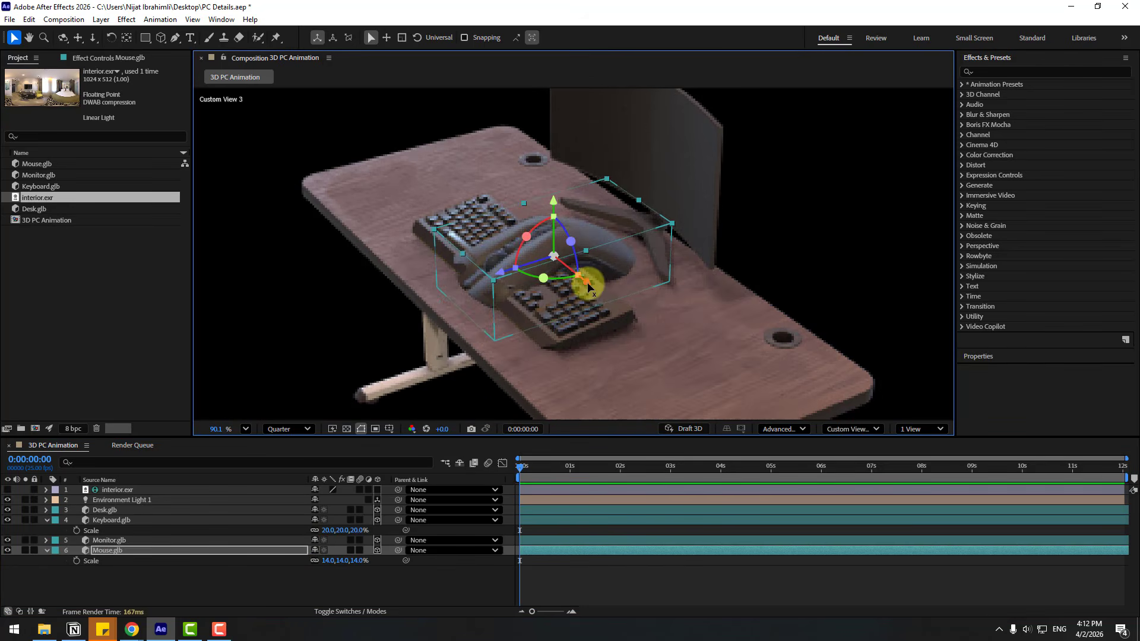
drag(587, 283, 687, 363)
key(s)
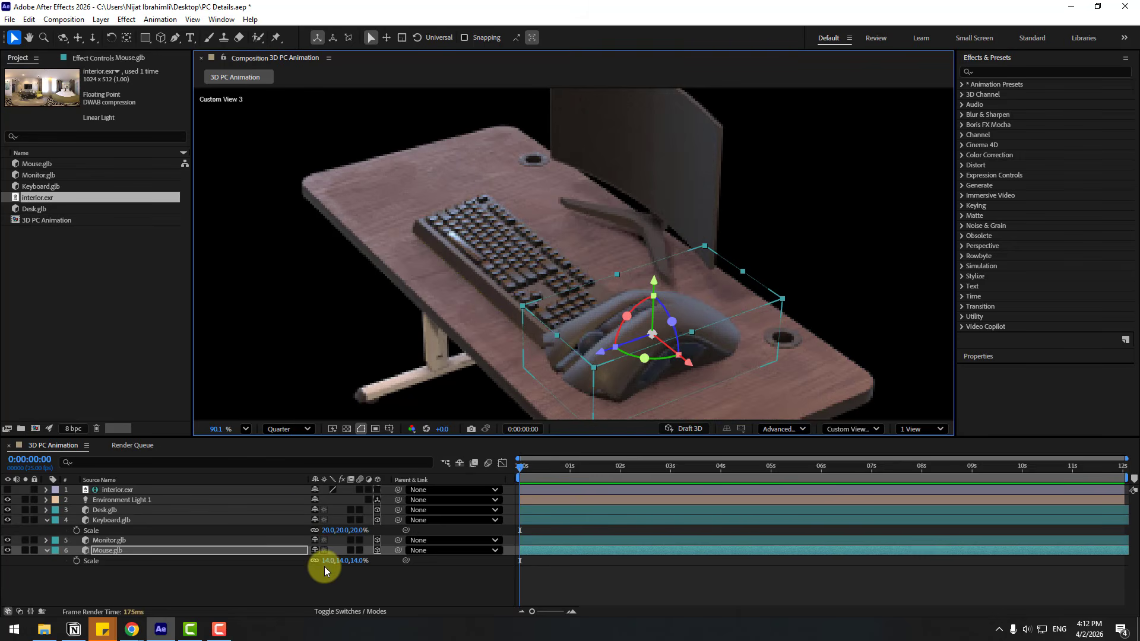
drag(325, 563, 322, 561)
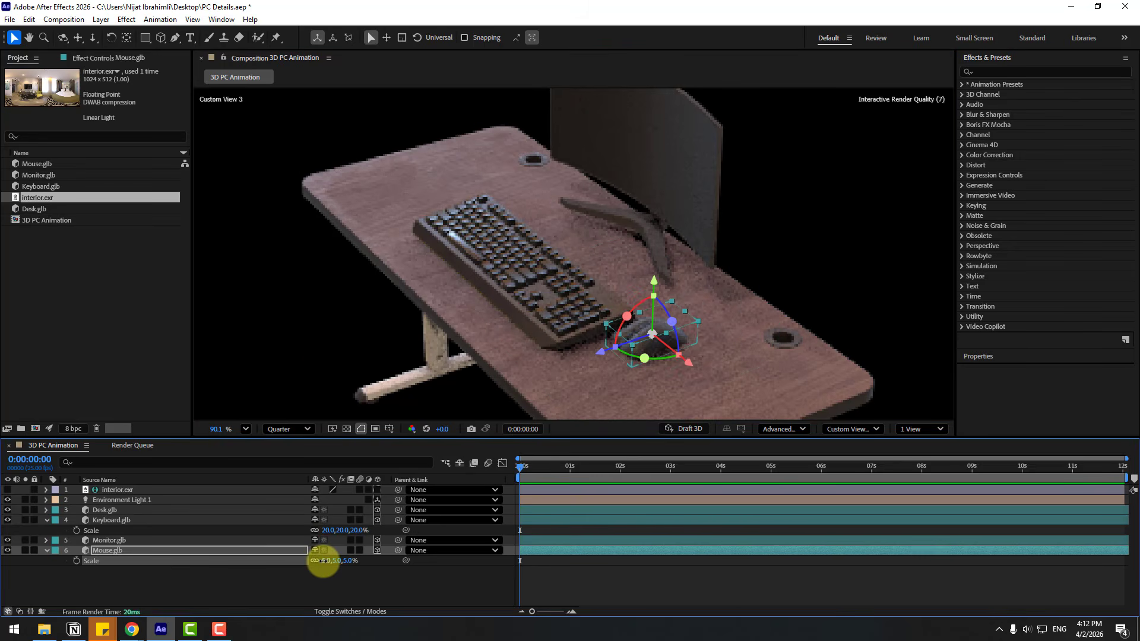
Step: Check the scene from a low angle and lower the keyboard until it rests on the desk surface
key(1)
drag(513, 281, 743, 213)
key(v)
click(452, 290)
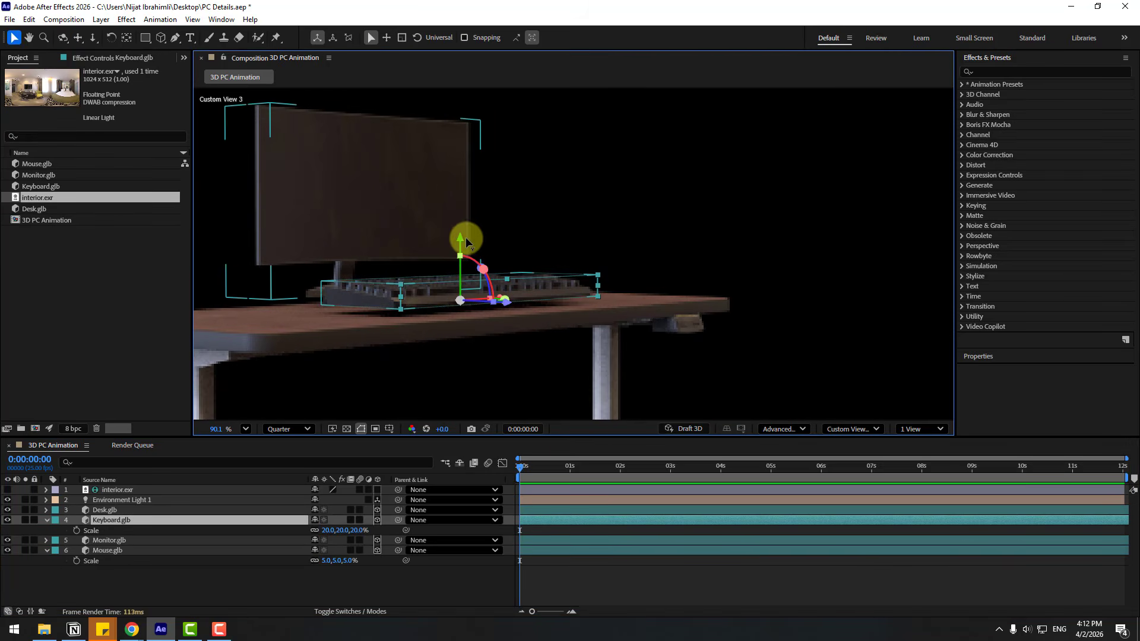
drag(462, 237, 462, 254)
Step: Lower the mouse slightly so it sits on the desk surface, then deselect it
drag(577, 263, 678, 321)
key(v)
click(724, 294)
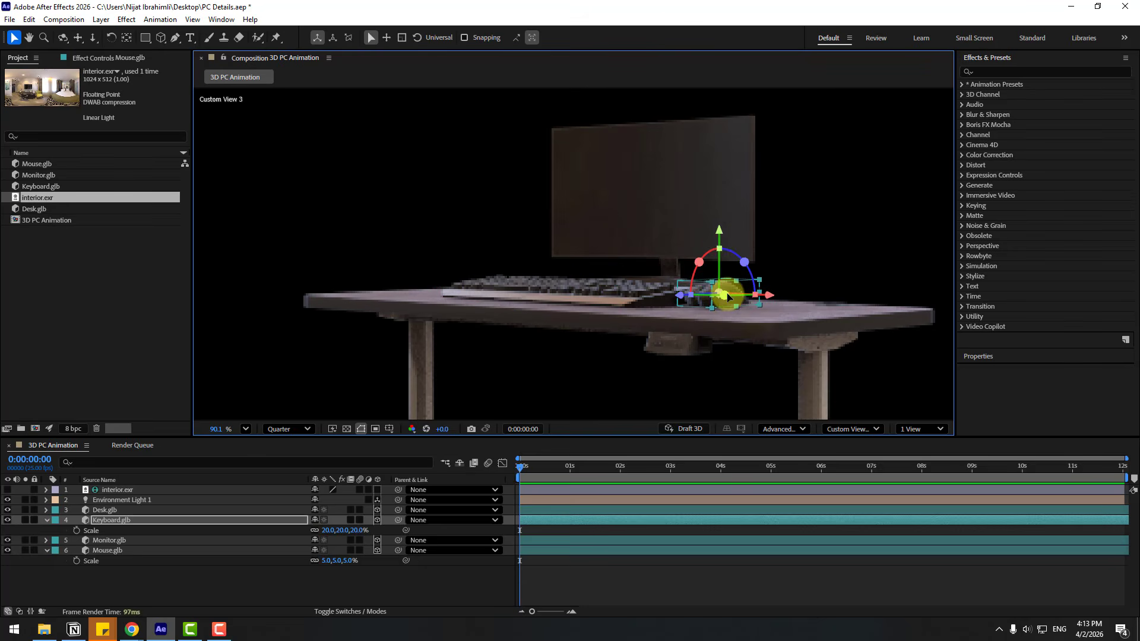
drag(720, 239, 721, 243)
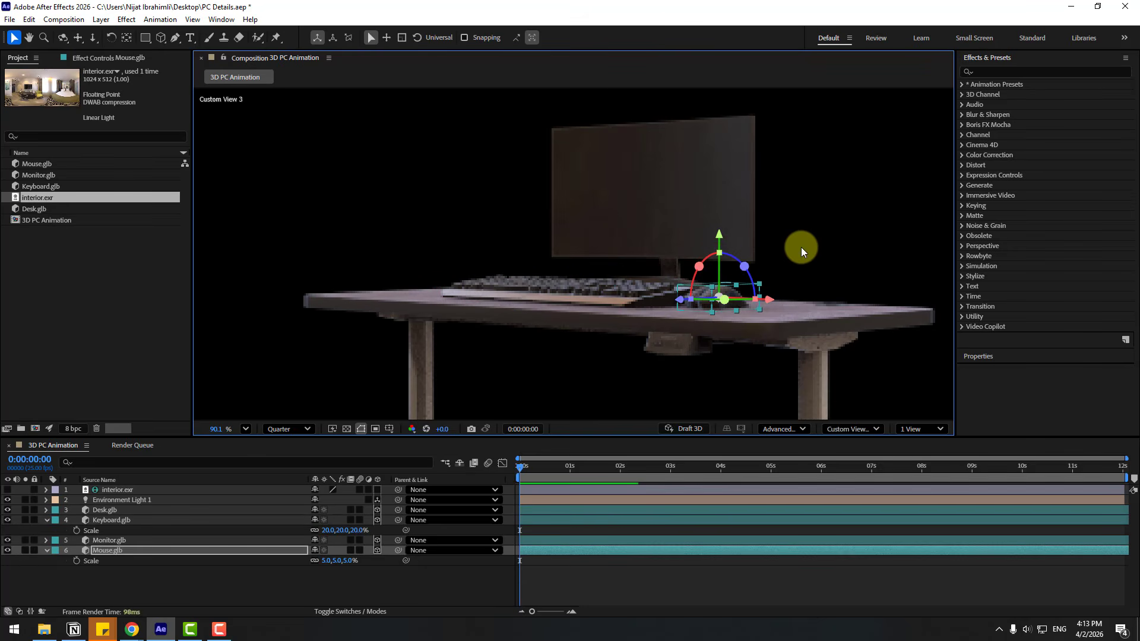
click(800, 247)
Step: Lower the monitor slightly so its stand rests on the desk surface, then deselect it
drag(563, 260, 759, 273)
key(v)
click(399, 185)
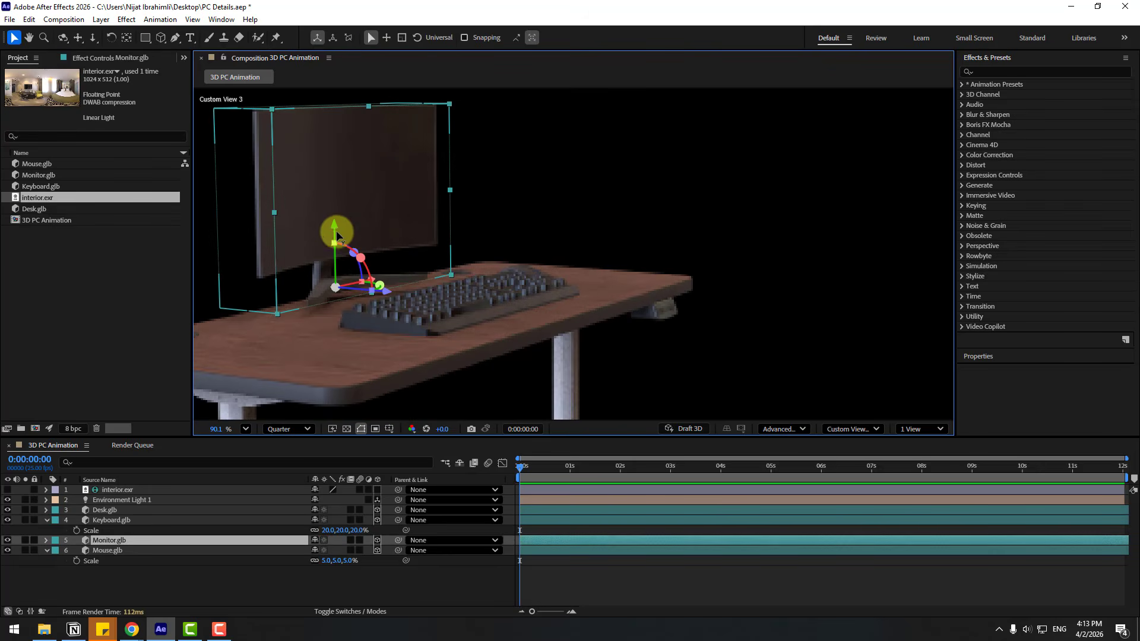
drag(335, 230, 336, 239)
click(598, 205)
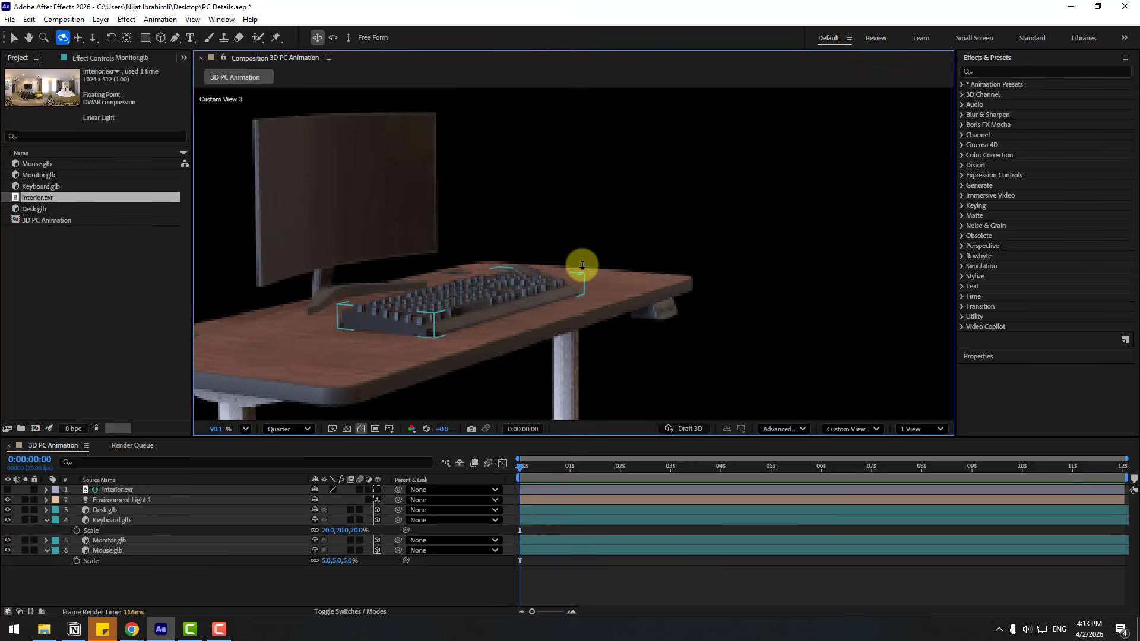
Step: Check the whole desk arrangement from another angle and return the 3D view to Active Camera (Default)
drag(582, 266, 522, 339)
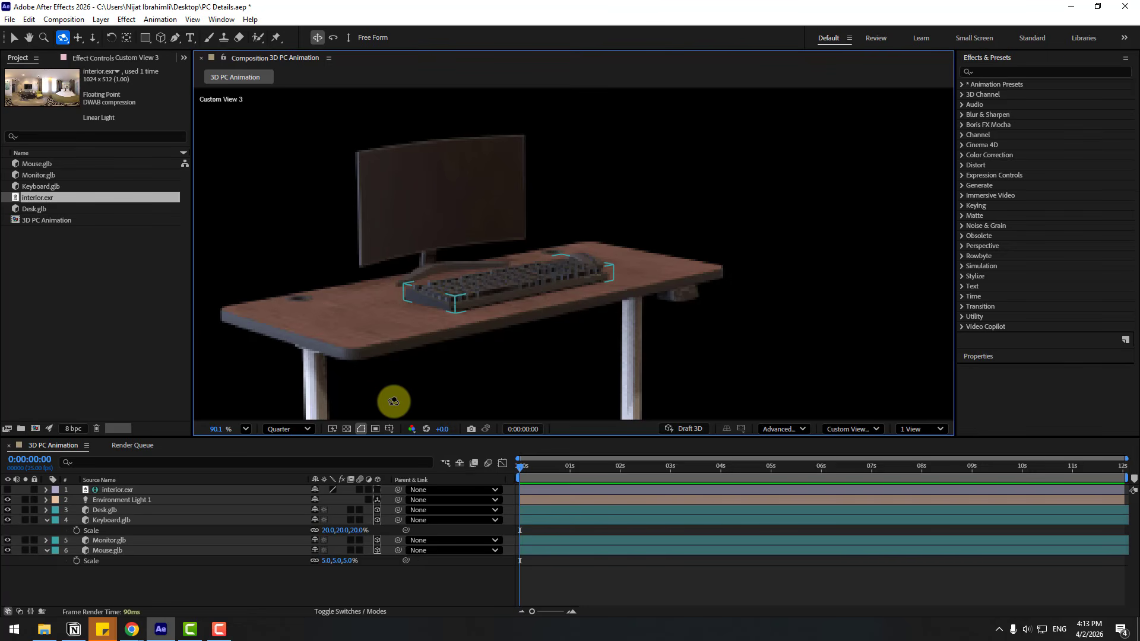
key(v)
click(814, 432)
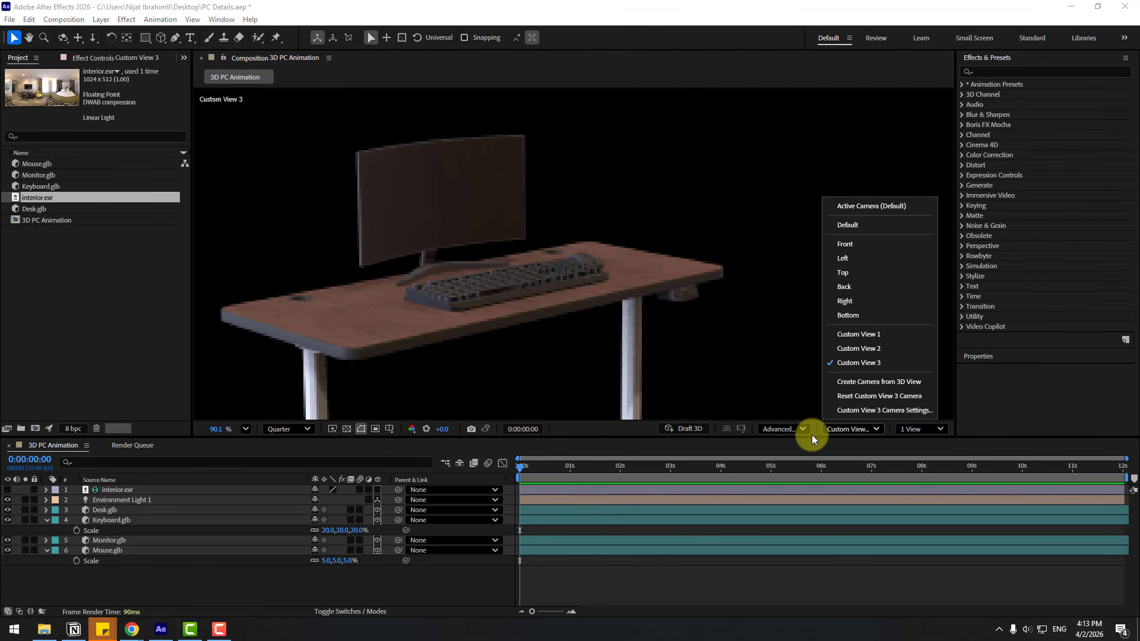
click(871, 205)
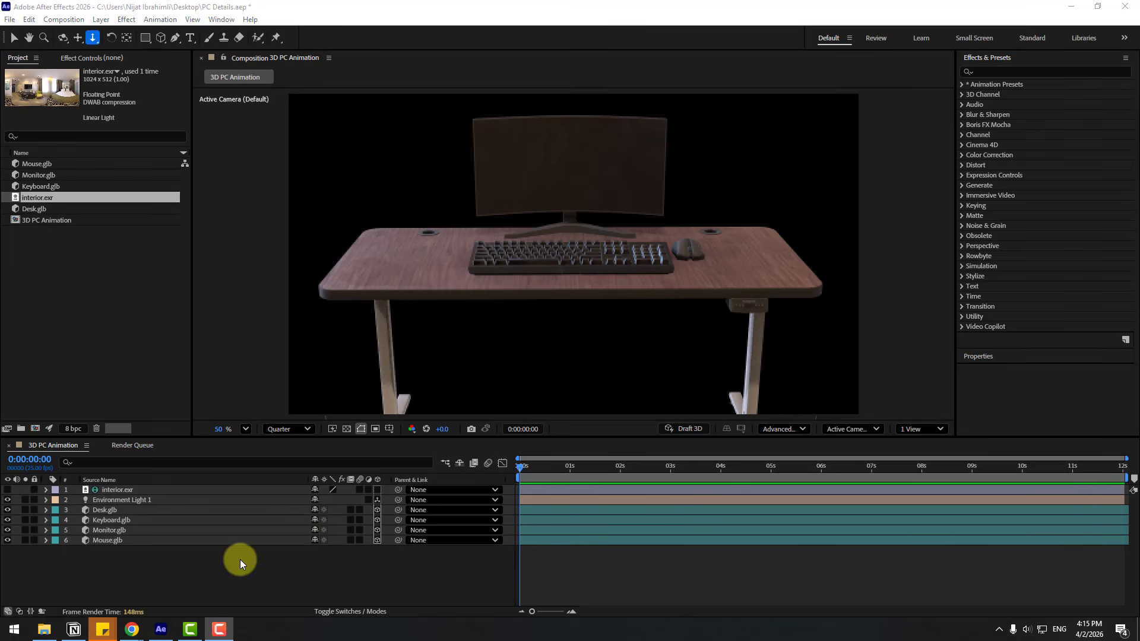
Step: Add a two-node camera with the 50mm preset to the composition
right_click(218, 577)
mouse_move(353, 437)
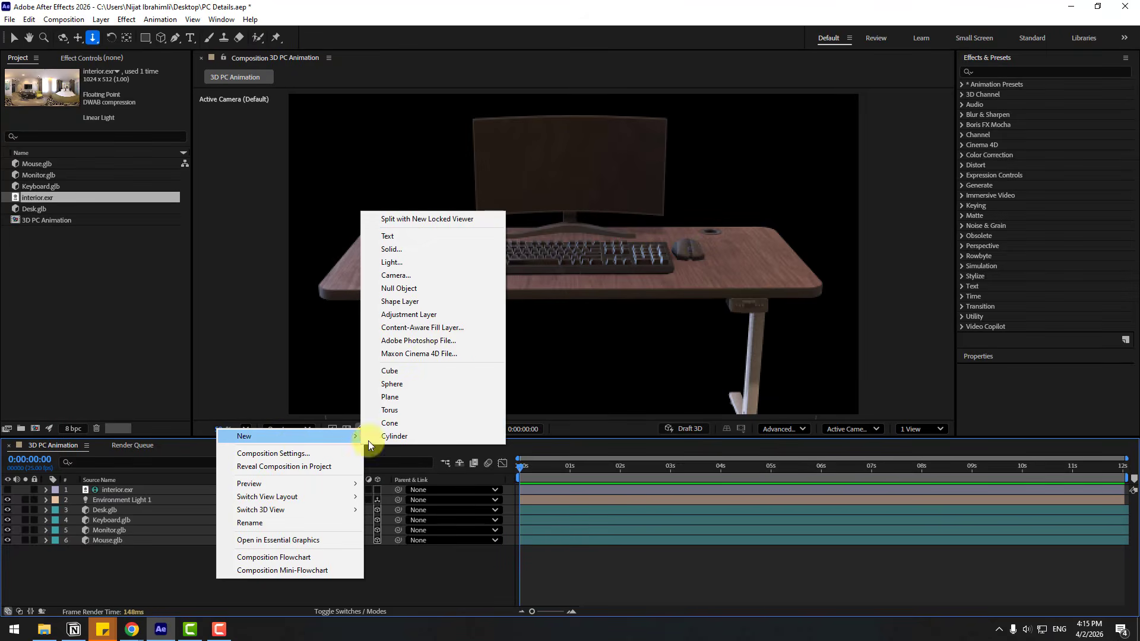
click(393, 277)
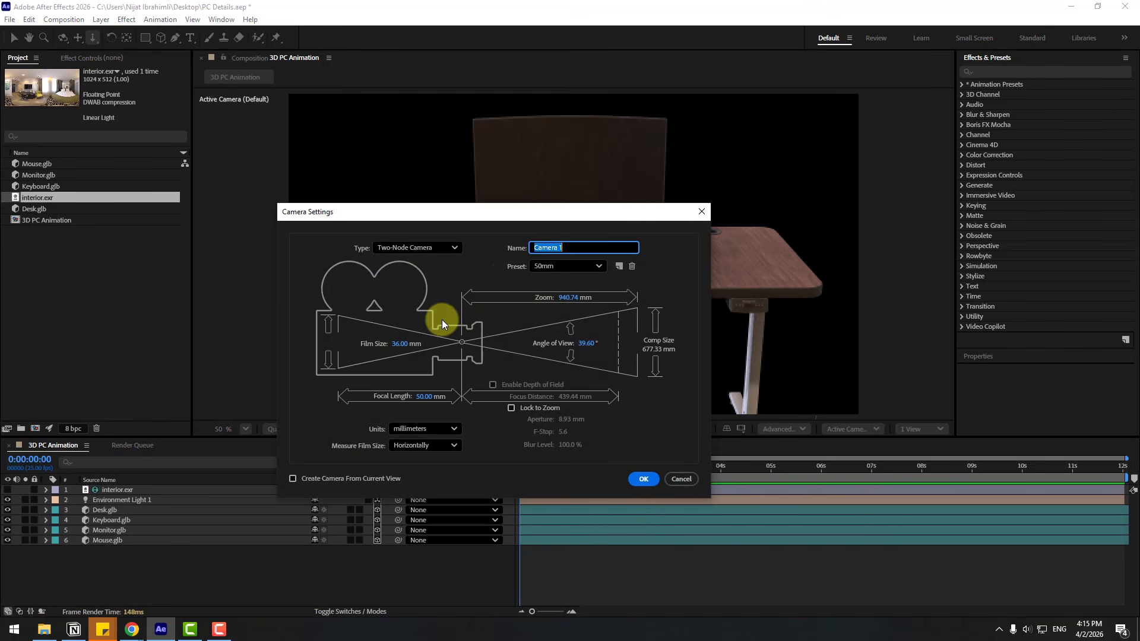
click(561, 266)
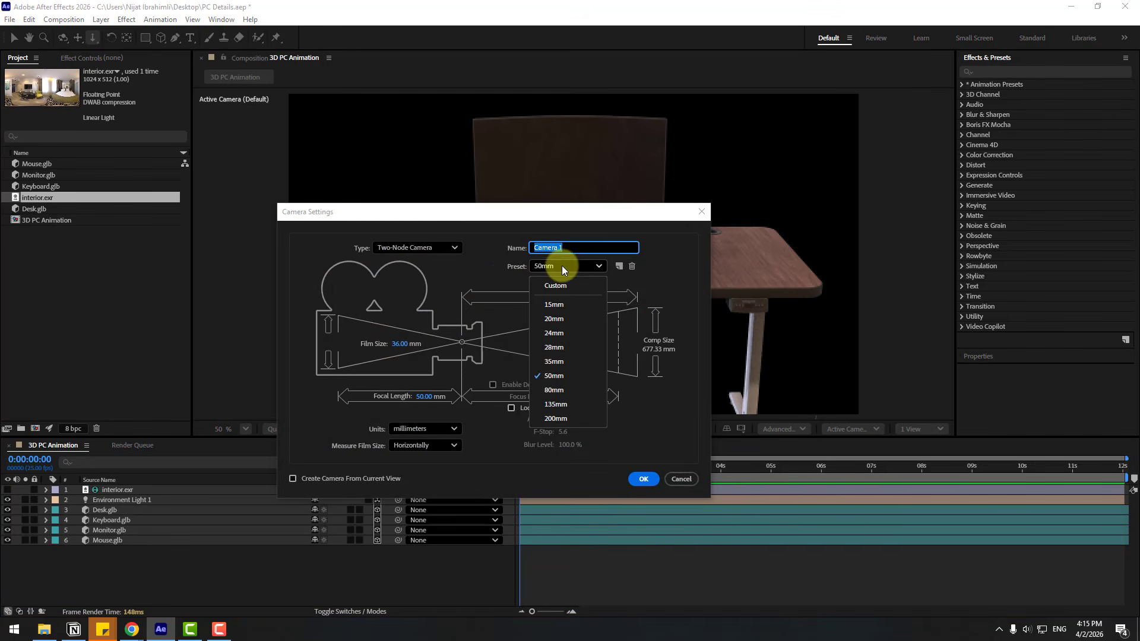
click(551, 375)
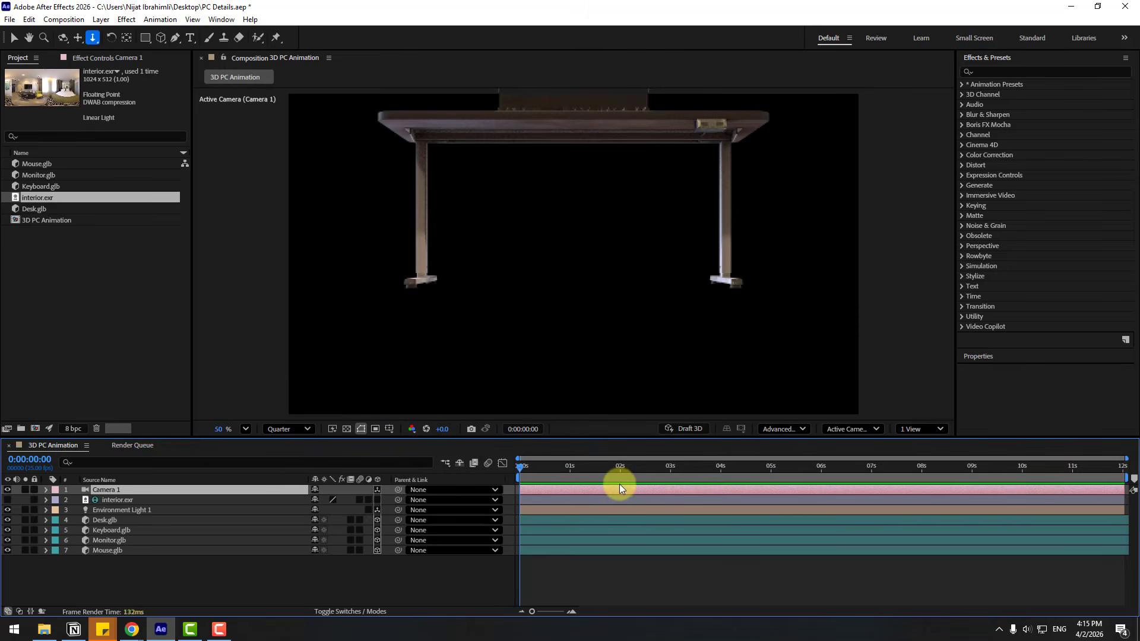
Step: Create an orbit null for Camera 1
right_click(104, 489)
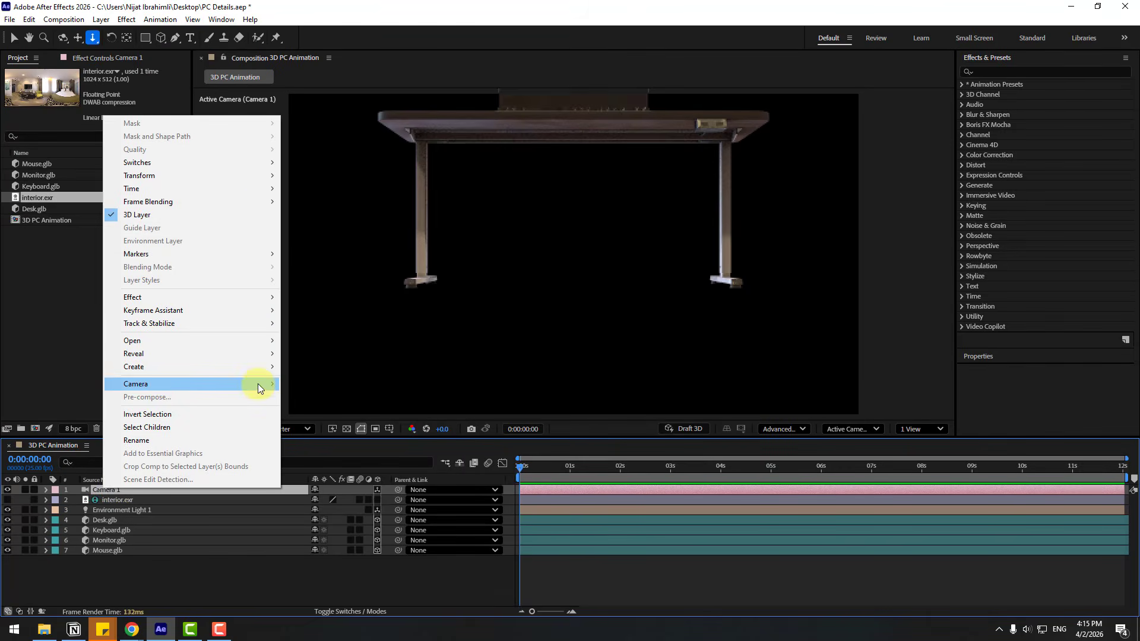
mouse_move(257, 384)
click(333, 414)
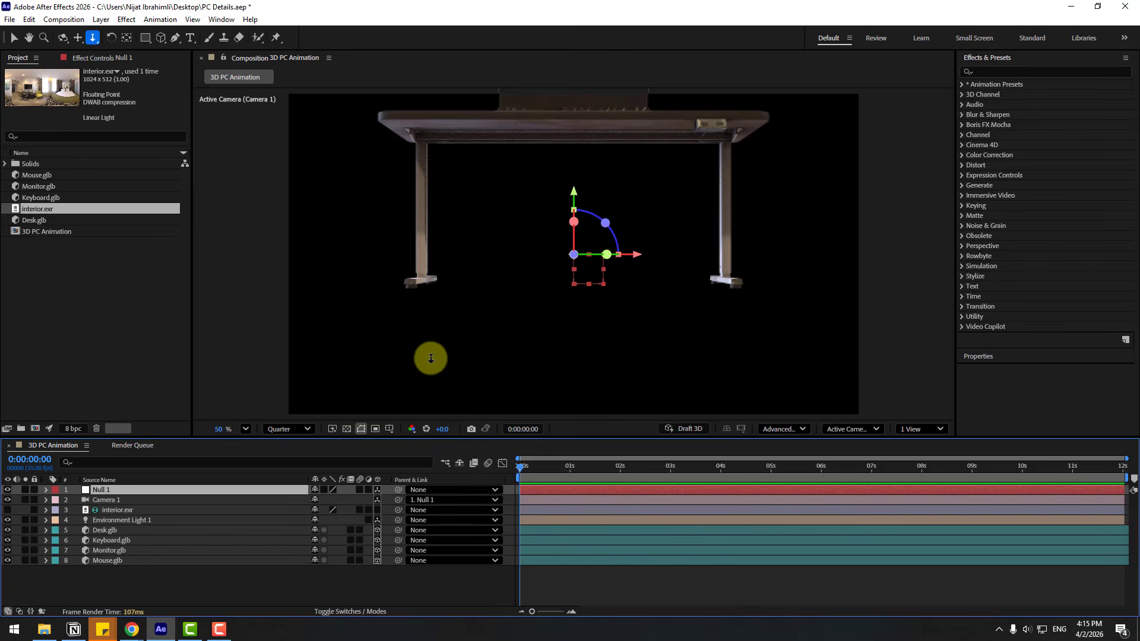
Step: Center the anchor point of Null 1 and set its Y position to -110 so the desk setup comes into frame
click(127, 38)
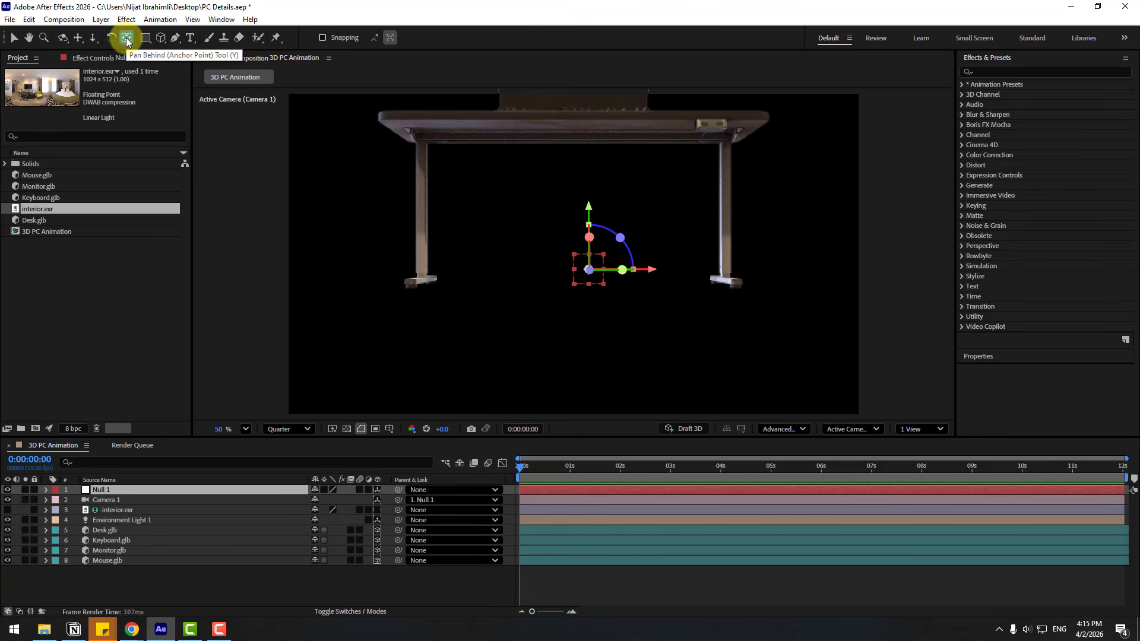
click(13, 37)
key(p)
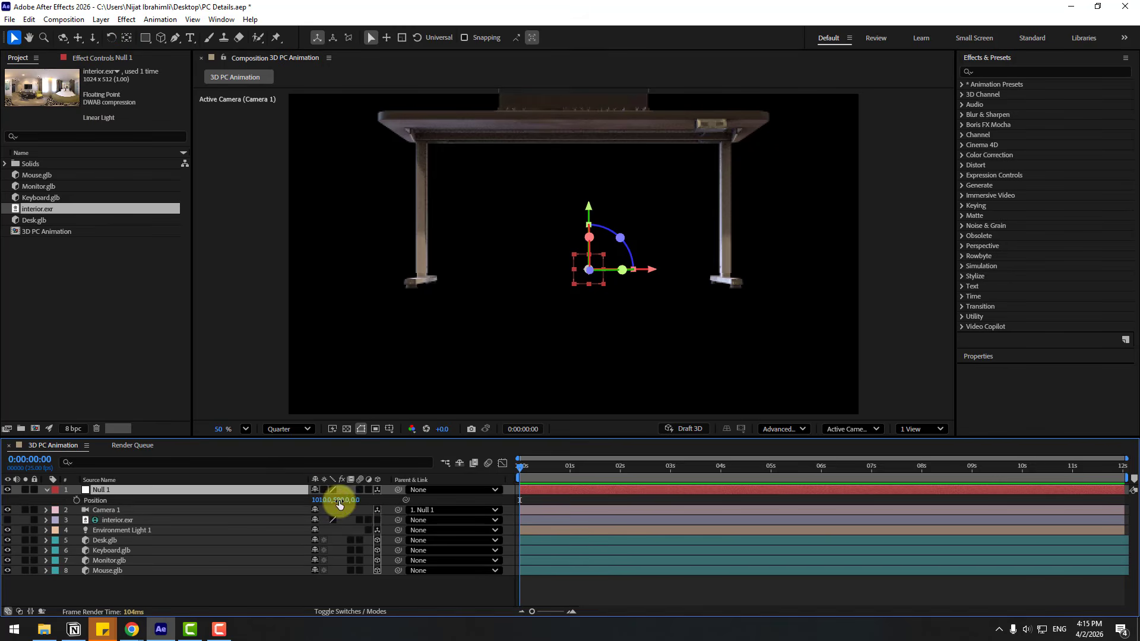
drag(340, 500, 0, 509)
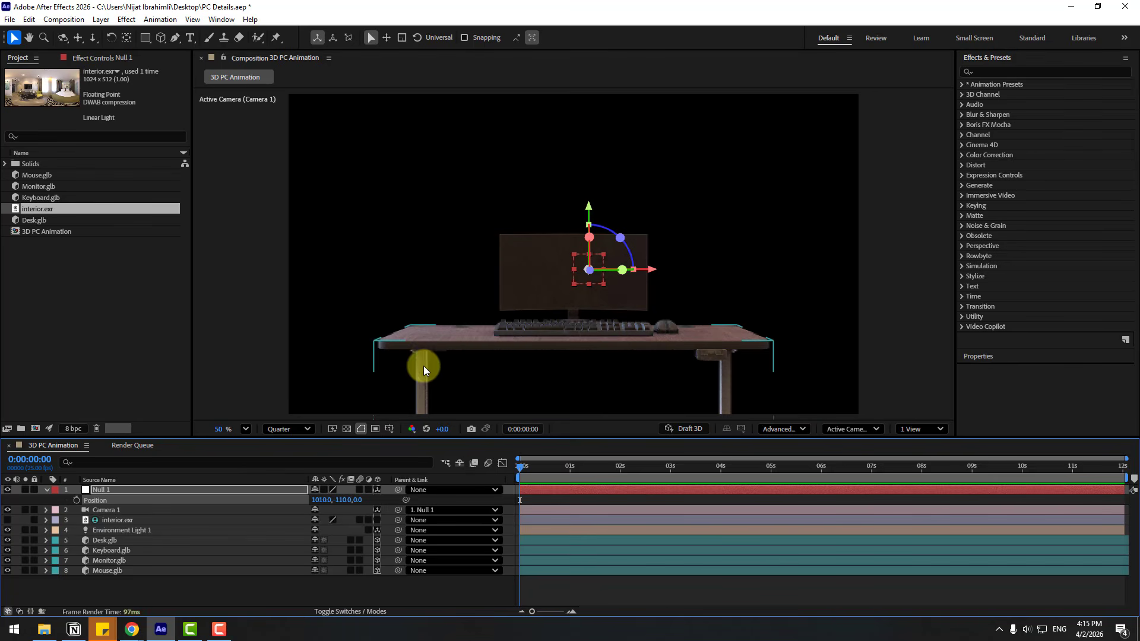
Step: Move Camera 1 closer and orbit it to look slightly down on the desk, save the project, and collapse Null 1's properties
key(c)
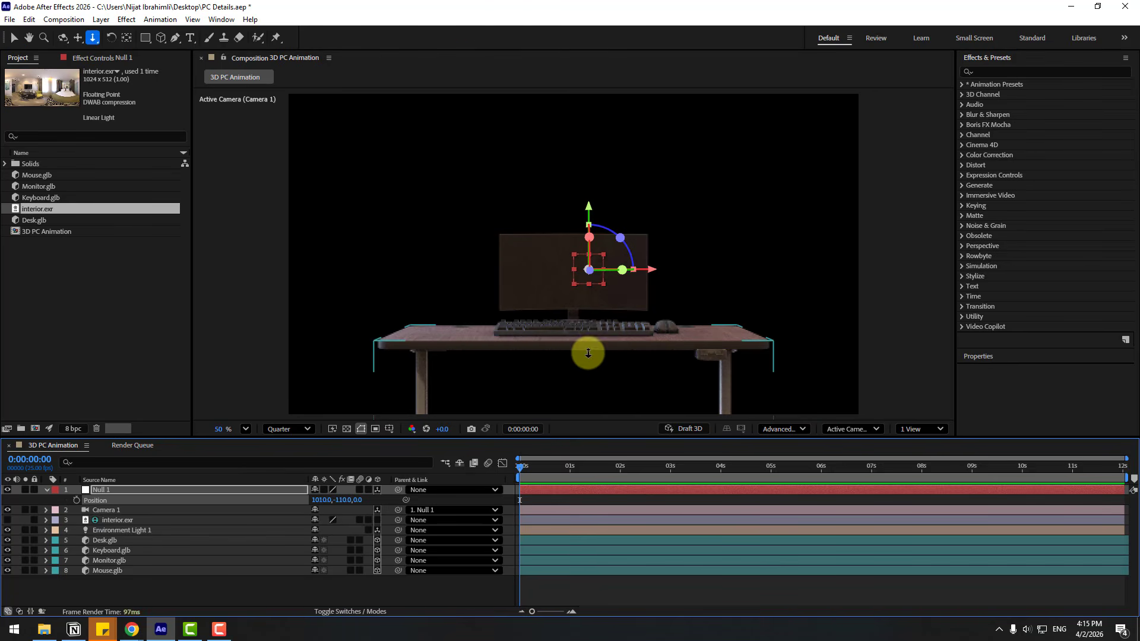
drag(588, 345, 564, 323)
key(c)
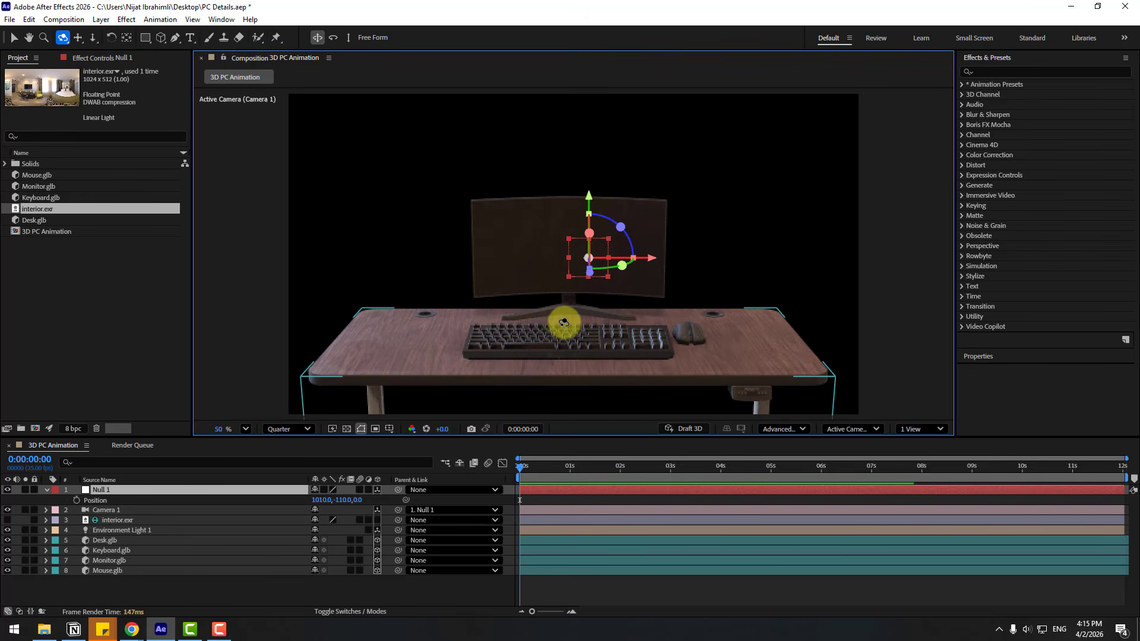
click(174, 597)
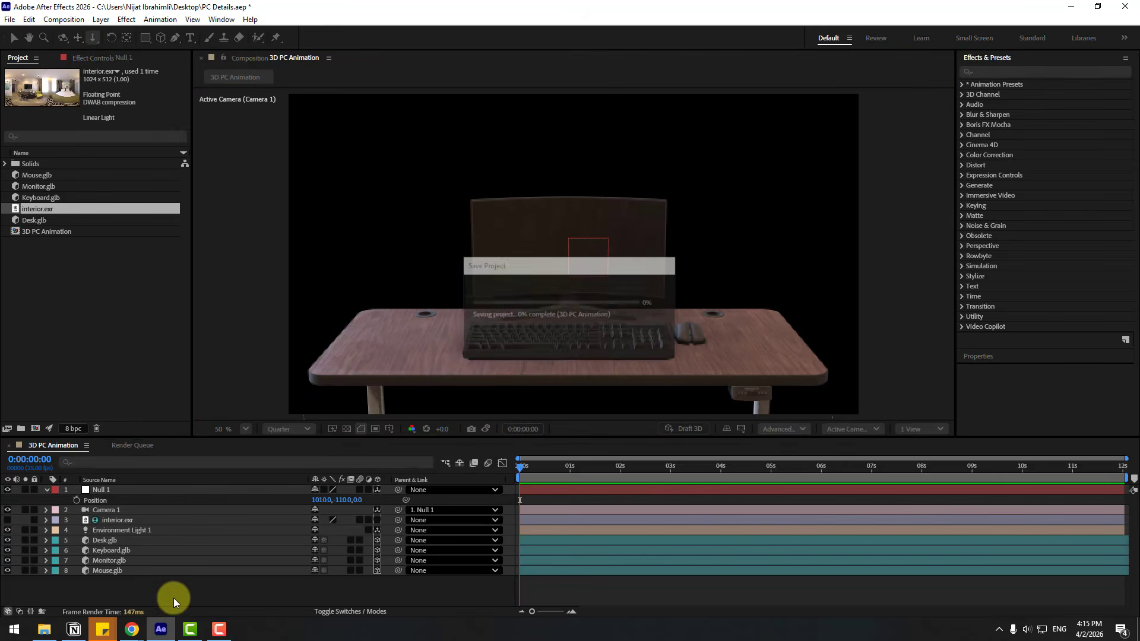
key(v)
click(46, 490)
click(98, 493)
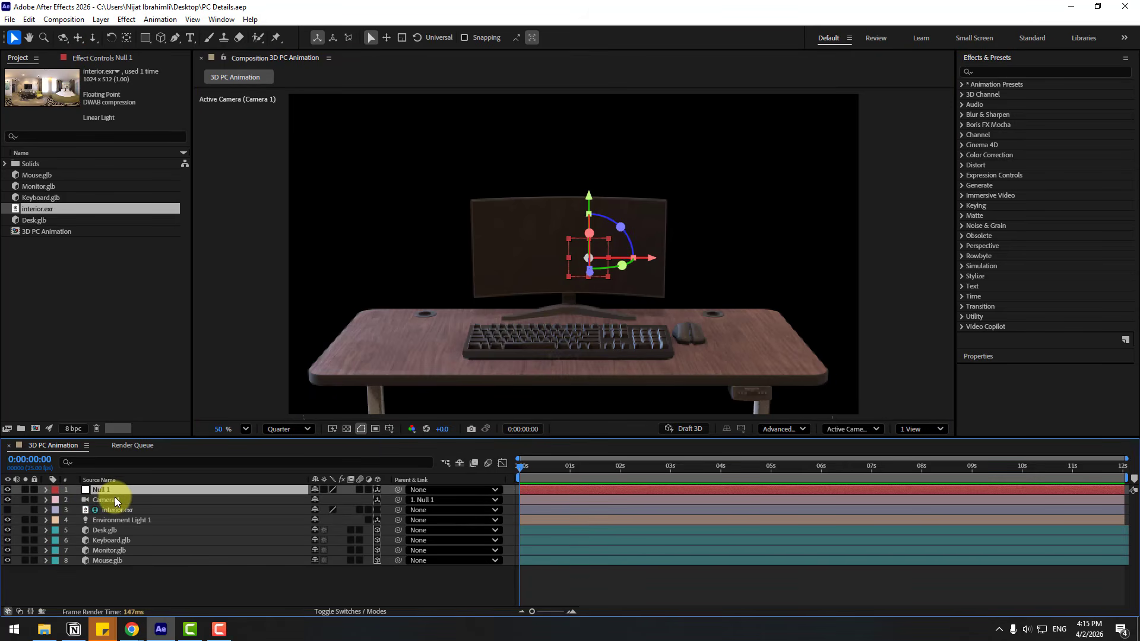
Step: Raise Null 1 to a Y position of -569 so the camera looks above the desk
key(p)
drag(350, 501, 49, 490)
click(46, 490)
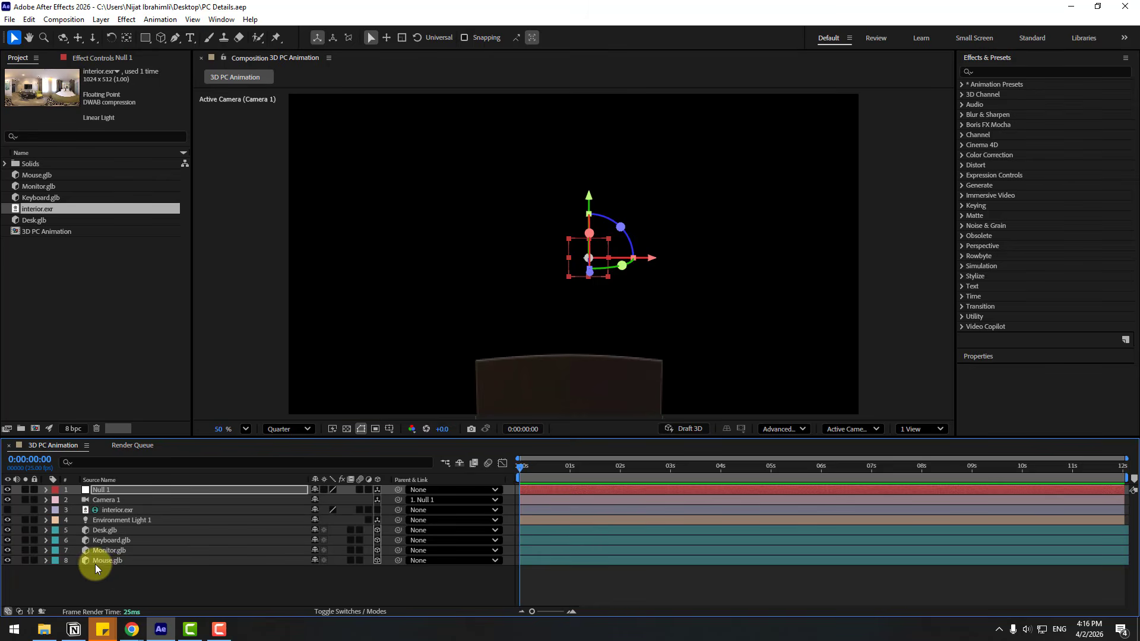
Step: Raise the keyboard, monitor and mouse together to Y positions of -467.7, -473.6 and -483.5, then deselect them
click(102, 562)
ctrl+click(118, 551)
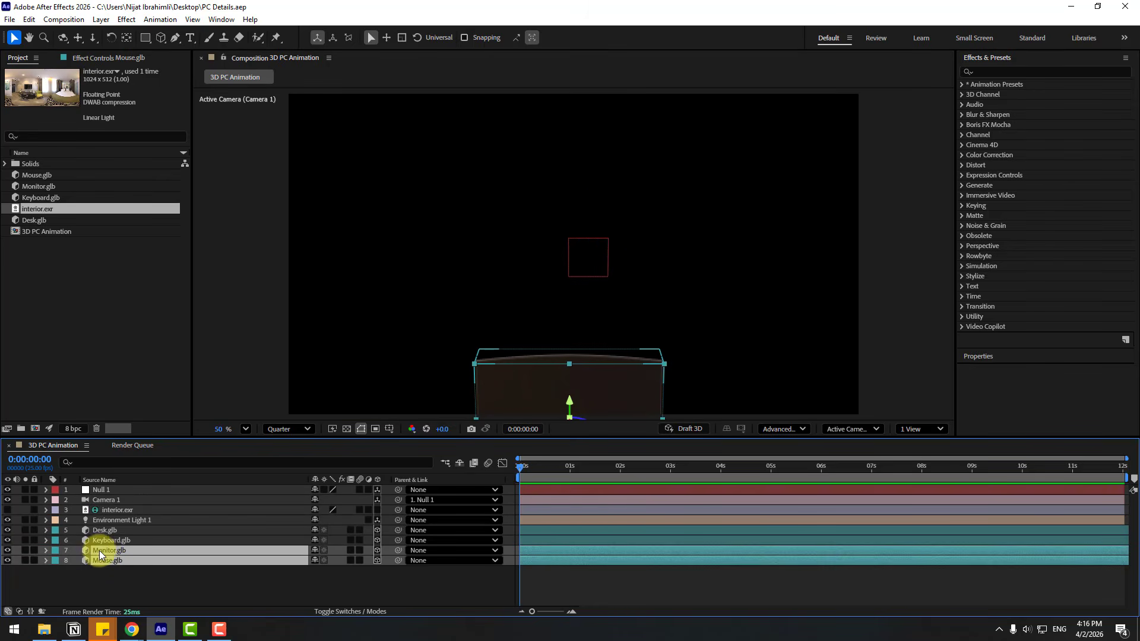
ctrl+click(107, 540)
key(p)
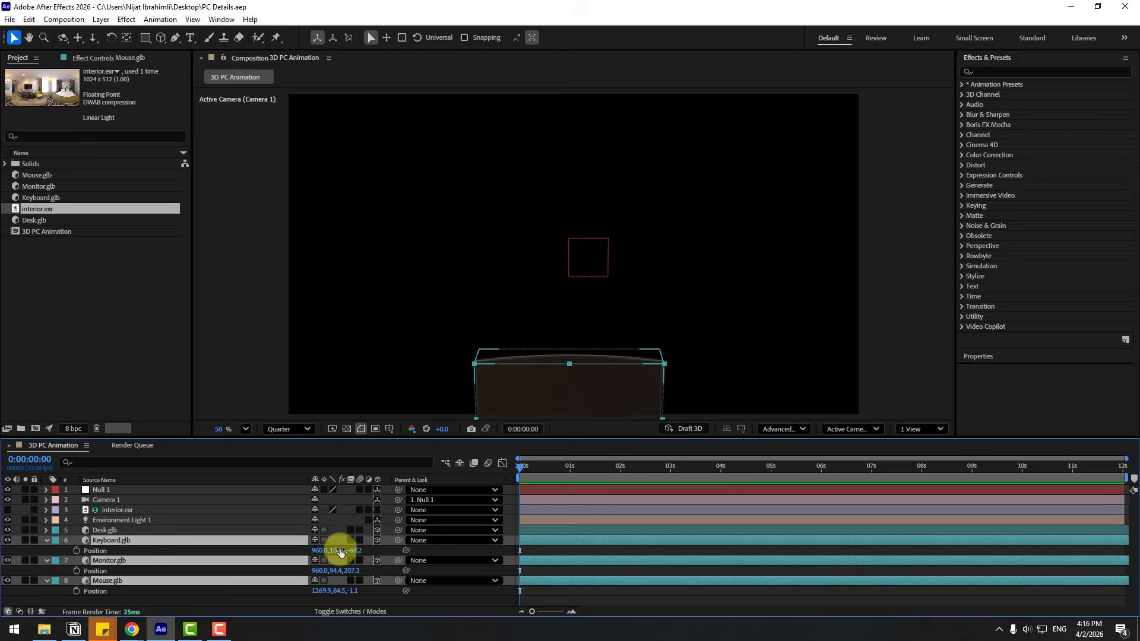
drag(253, 549, 0, 540)
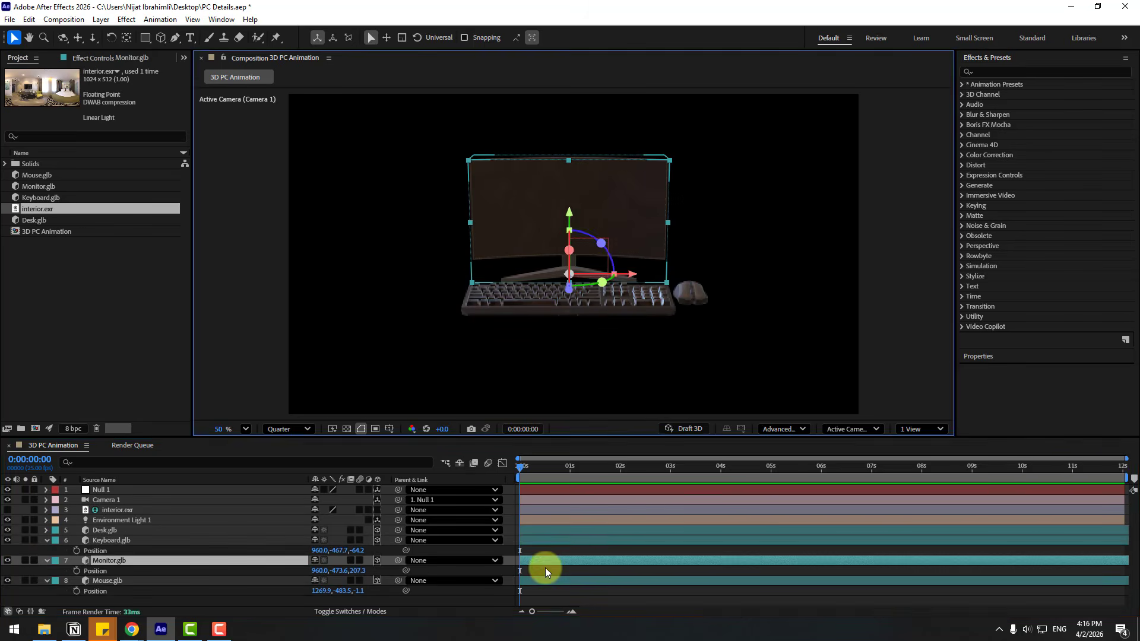
click(545, 571)
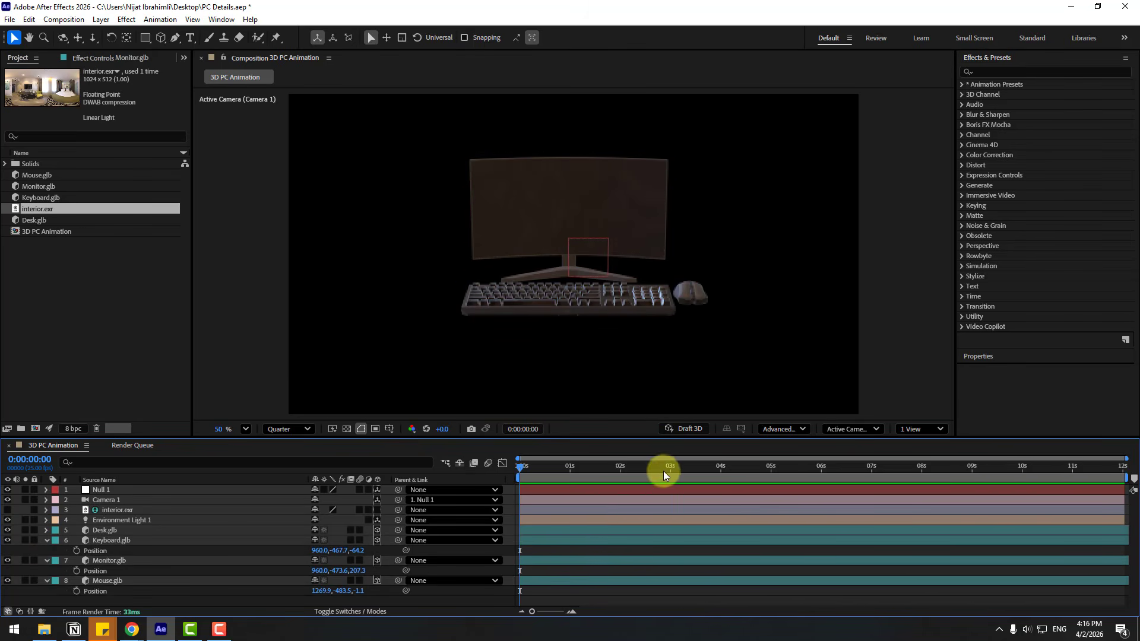
Step: Add position keyframes to the keyboard, monitor and mouse, move them to the timeline start, and leave the current time at 0:00:03:11
drag(663, 473, 691, 478)
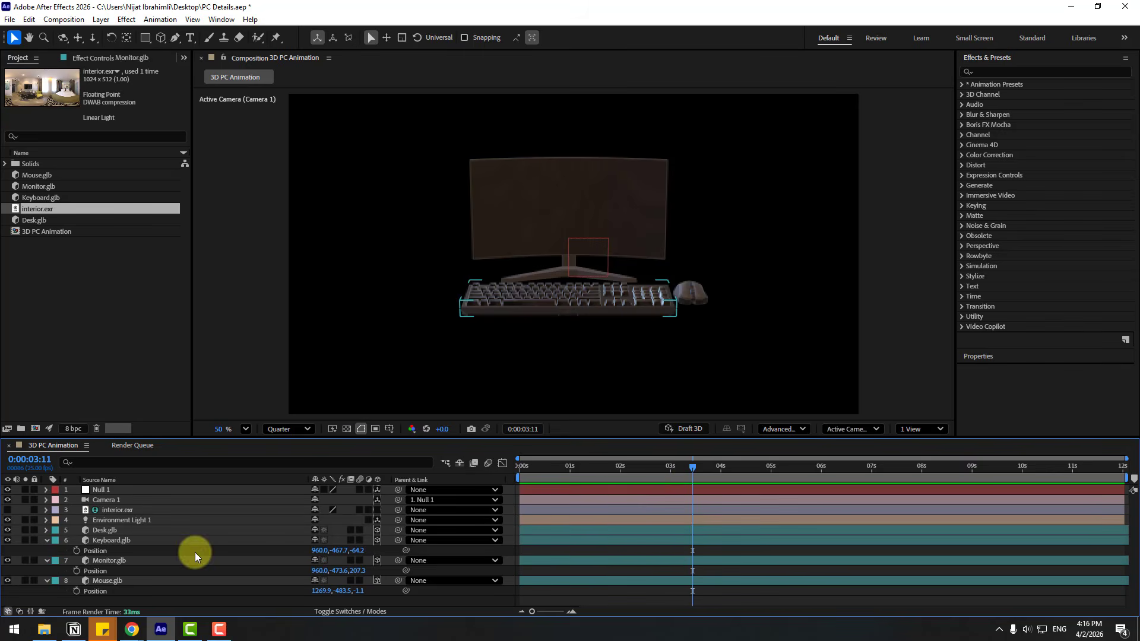
click(76, 550)
click(77, 571)
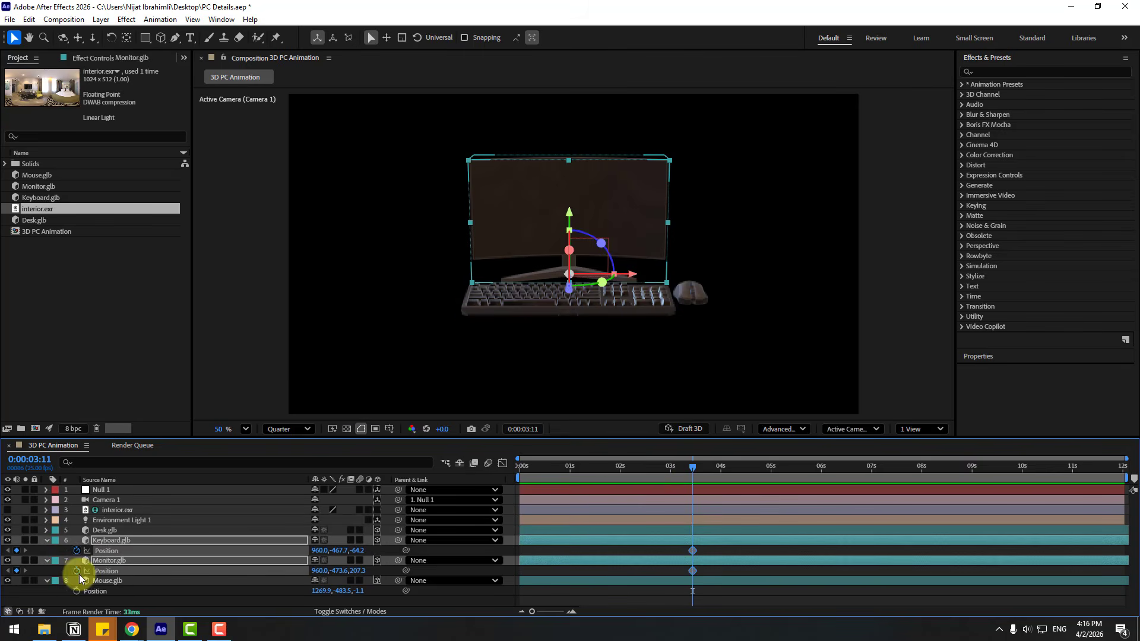
click(76, 591)
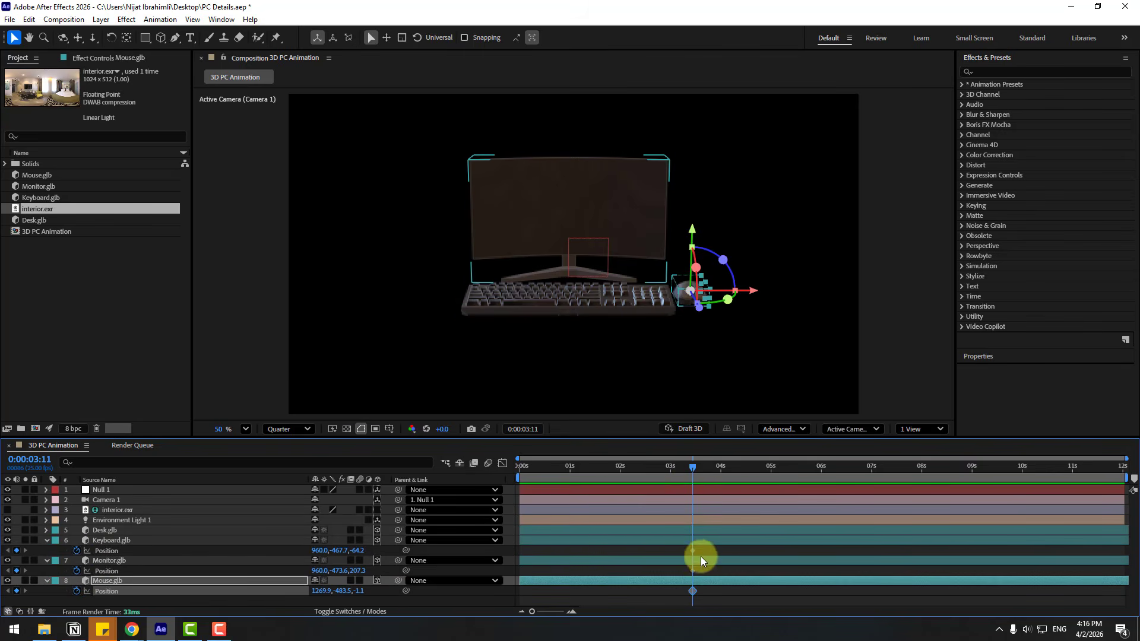
drag(700, 555, 521, 593)
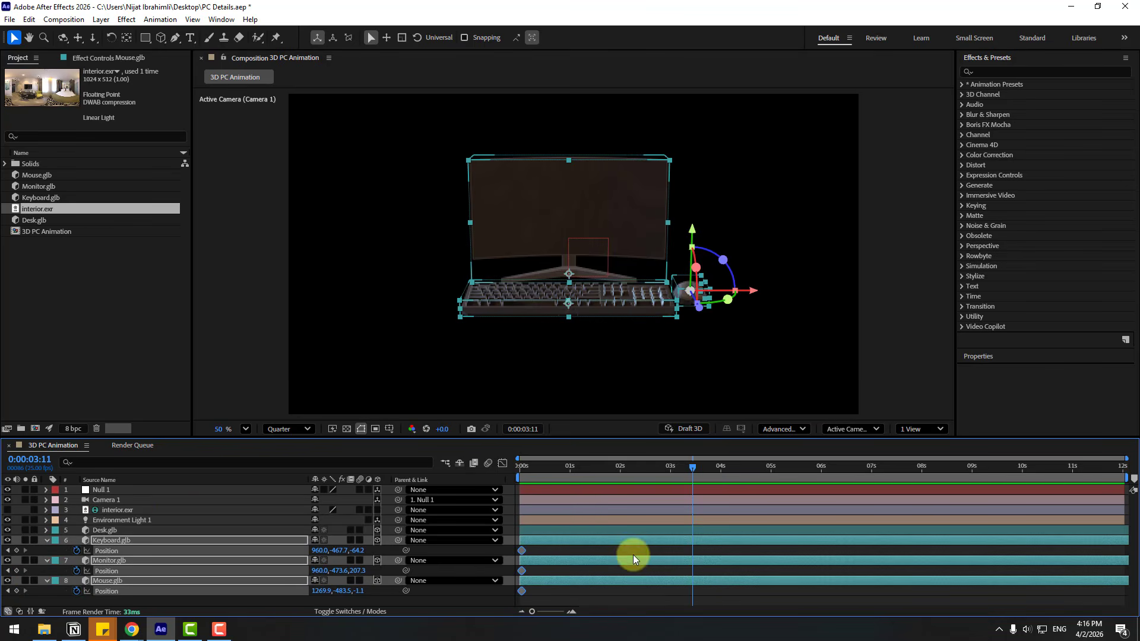
Step: Keyframe Null 1's current position at the timeline start and set its Y position to -125 at 0:00:03:11
click(99, 490)
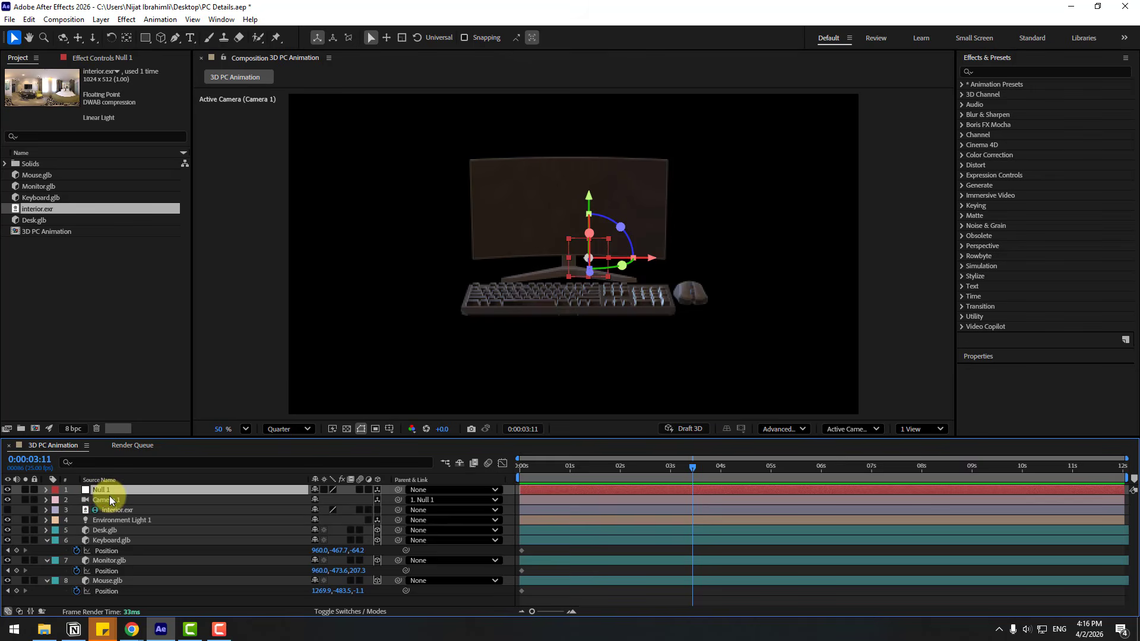
key(p)
click(76, 500)
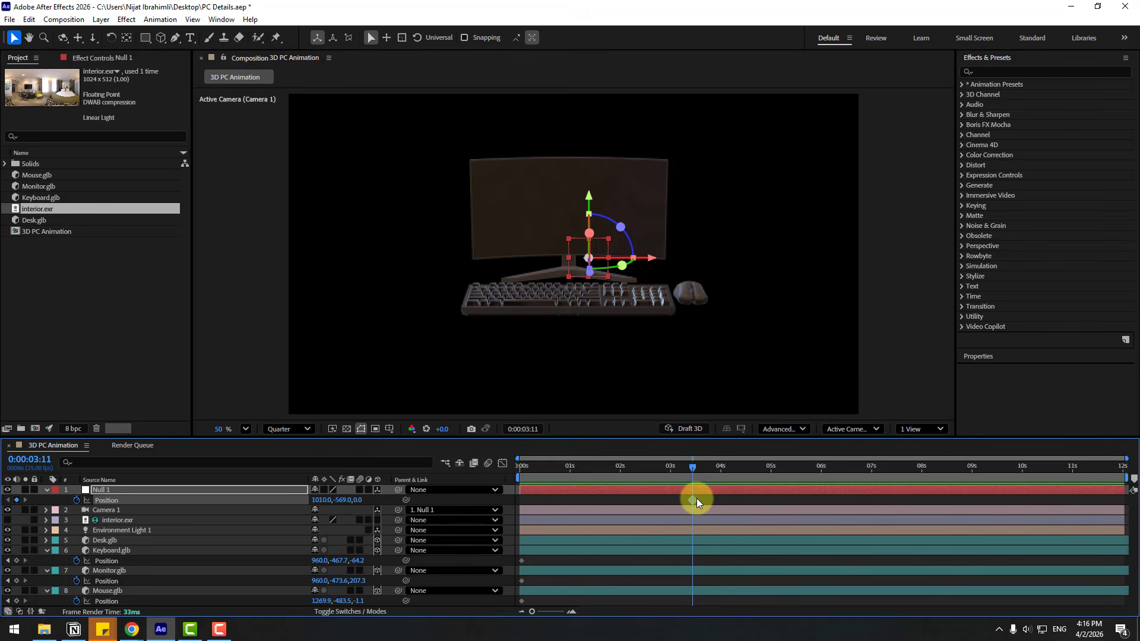
drag(692, 501, 520, 500)
drag(344, 499, 618, 491)
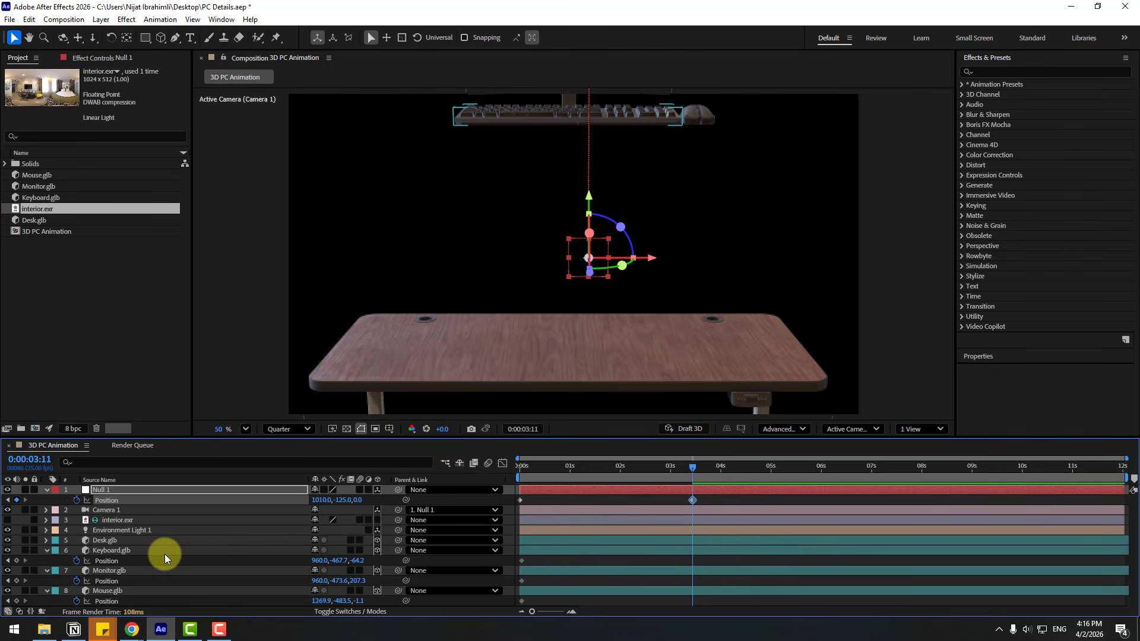
Step: At 0:00:03:11, lower the keyboard to Y 95.3 and the monitor to Y 97.4 so both rest on the desk
click(118, 552)
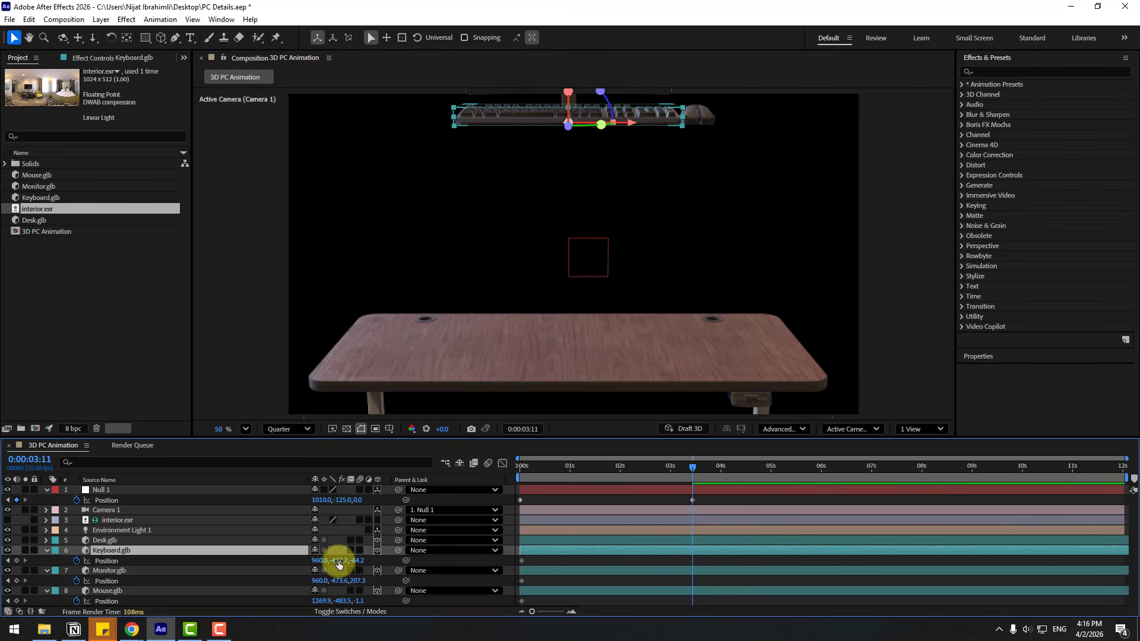
drag(339, 564, 653, 565)
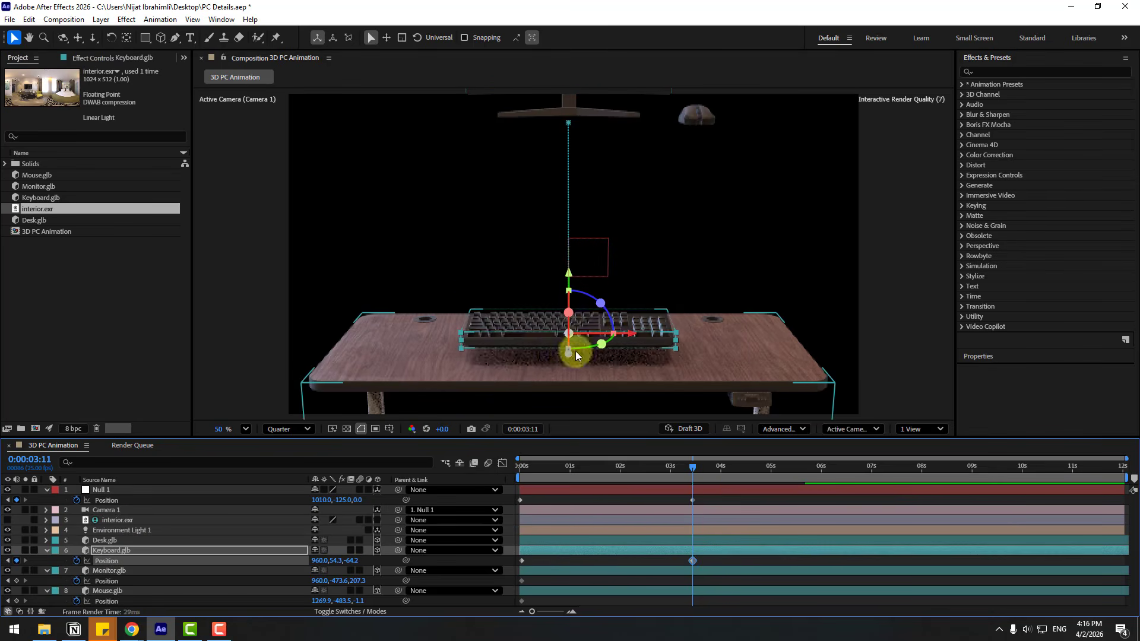
scroll(575, 351, up, 5)
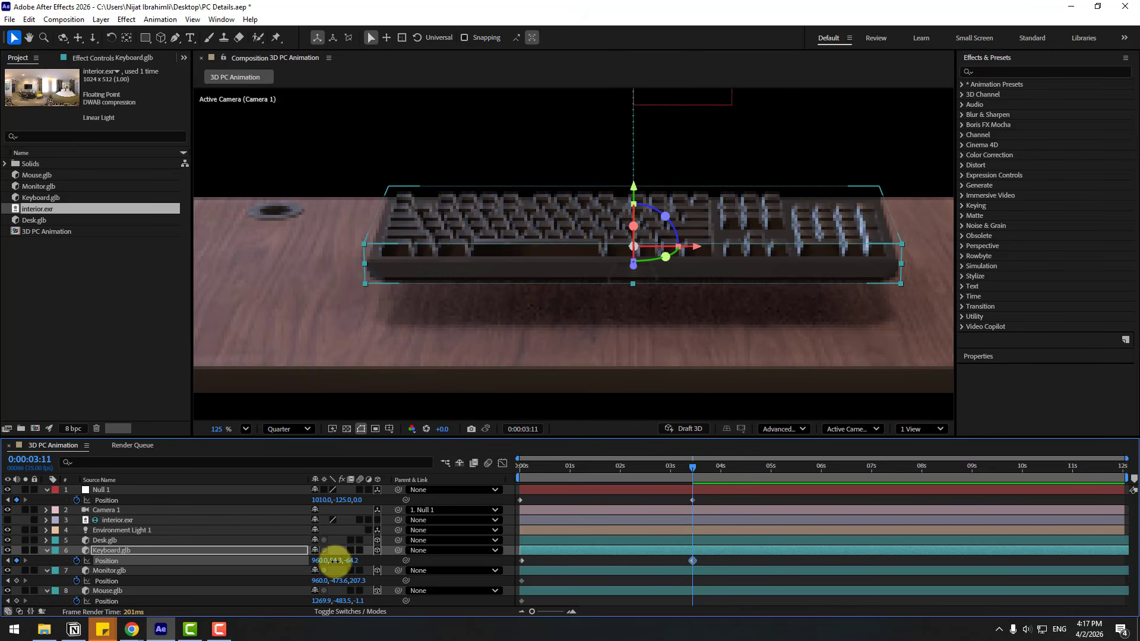
drag(335, 560, 689, 569)
click(101, 570)
Step: Lower the mouse onto the desk with a Y position of 75.5 at 0:00:03:11, then deselect it
click(109, 591)
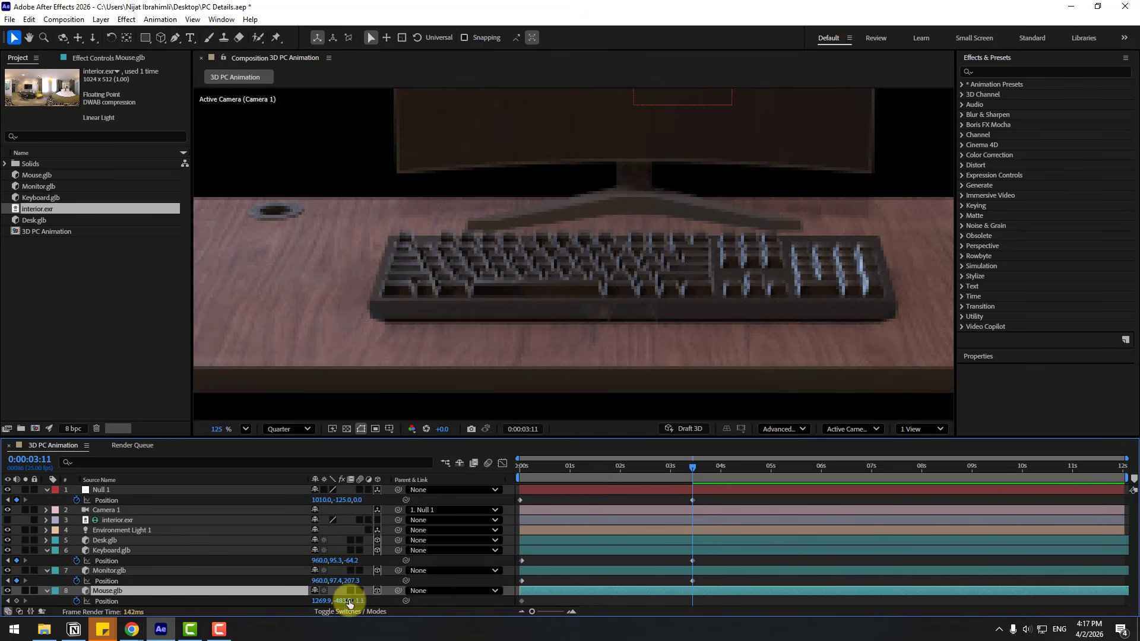
drag(341, 601, 674, 590)
drag(882, 285, 591, 287)
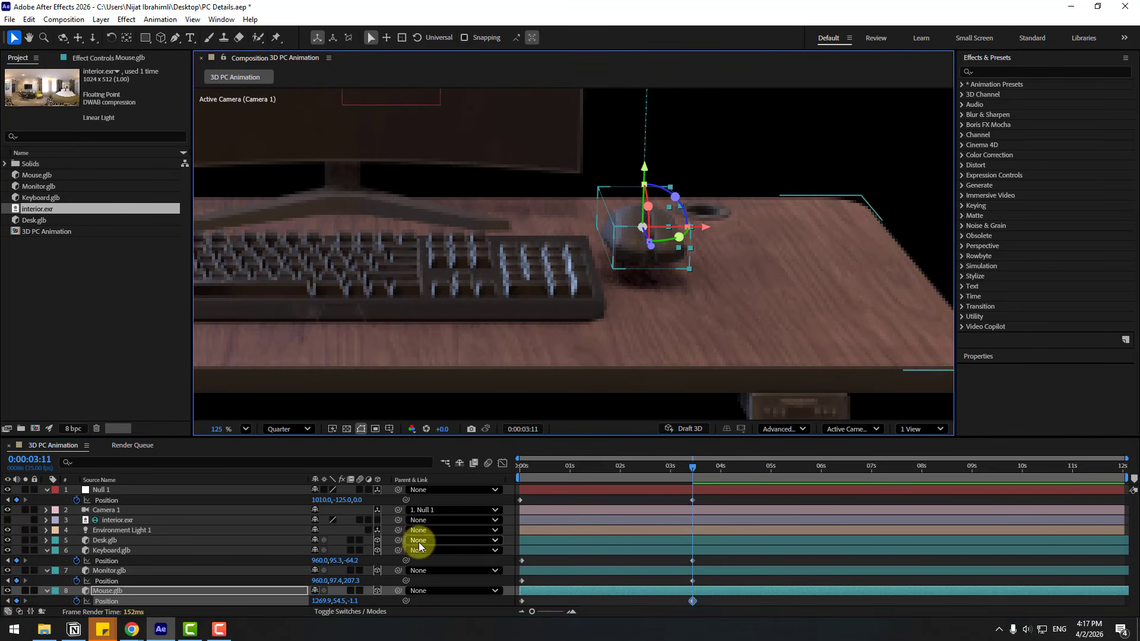
drag(339, 598, 351, 597)
click(683, 500)
scroll(664, 285, down, 4)
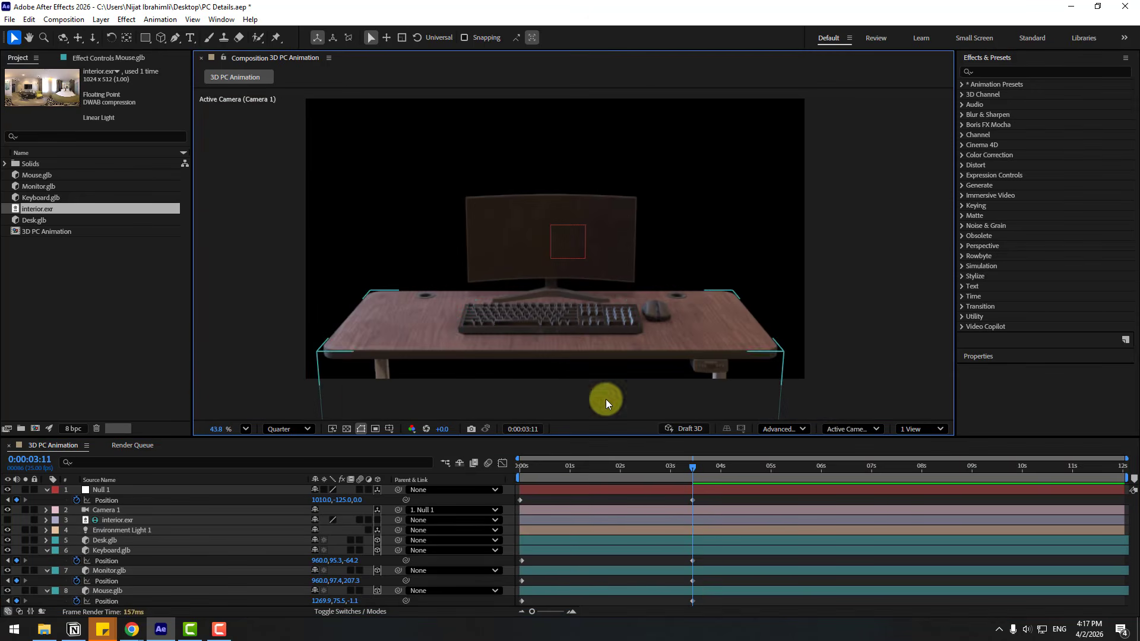
Step: Apply Easy Ease to the position keyframes of the keyboard, monitor and mouse, and shape their speed curve to peak late in the move
drag(702, 561, 524, 599)
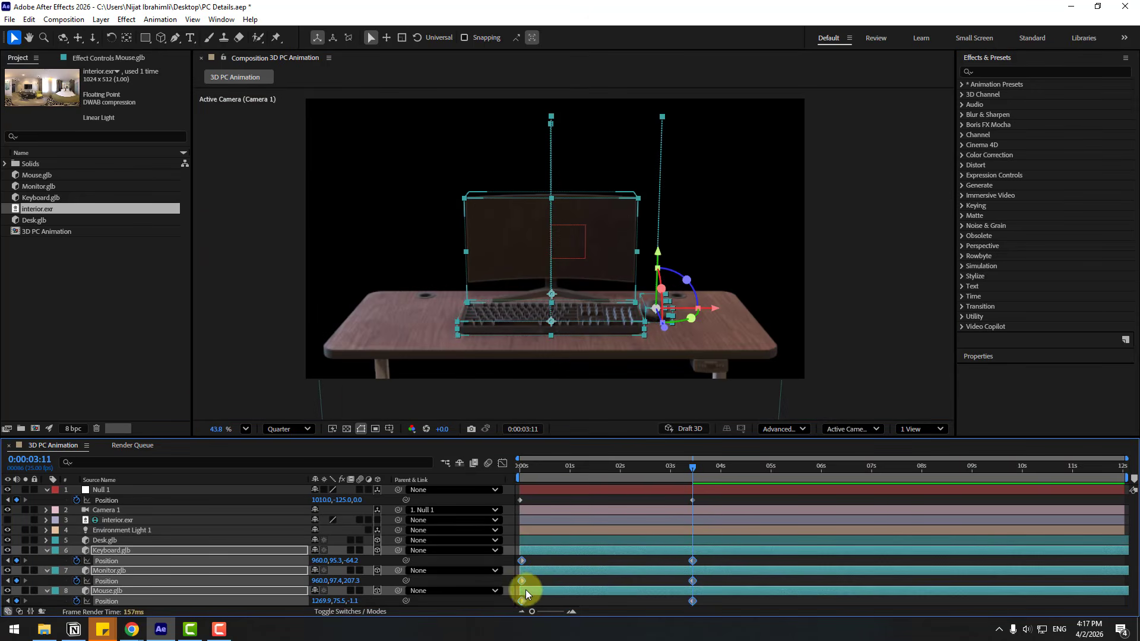
right_click(521, 582)
mouse_move(547, 573)
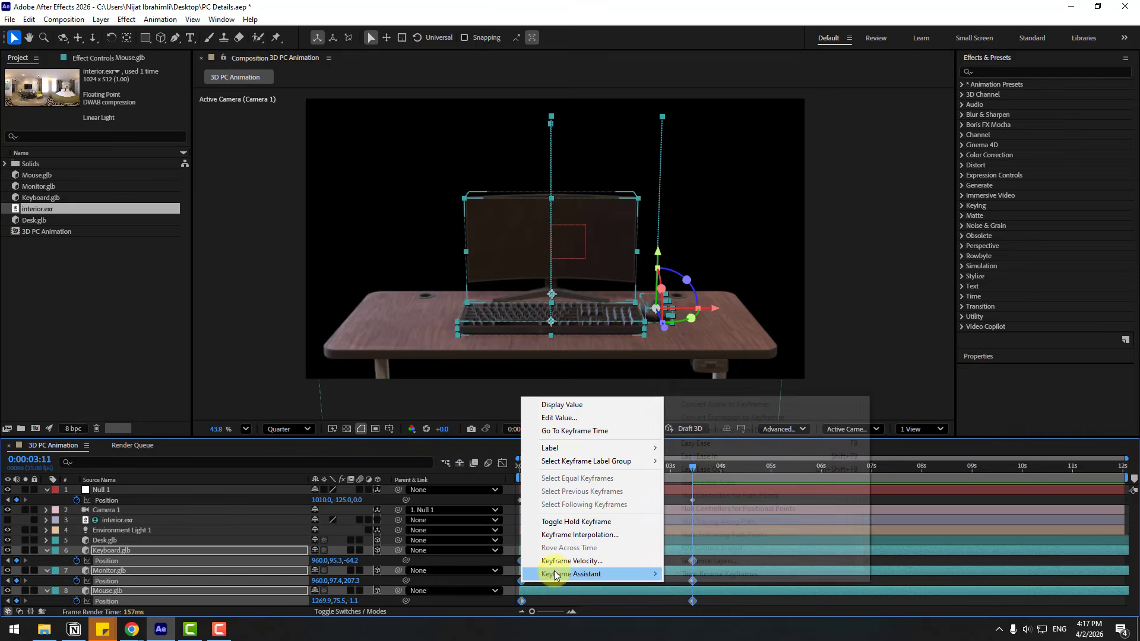
click(712, 454)
click(502, 463)
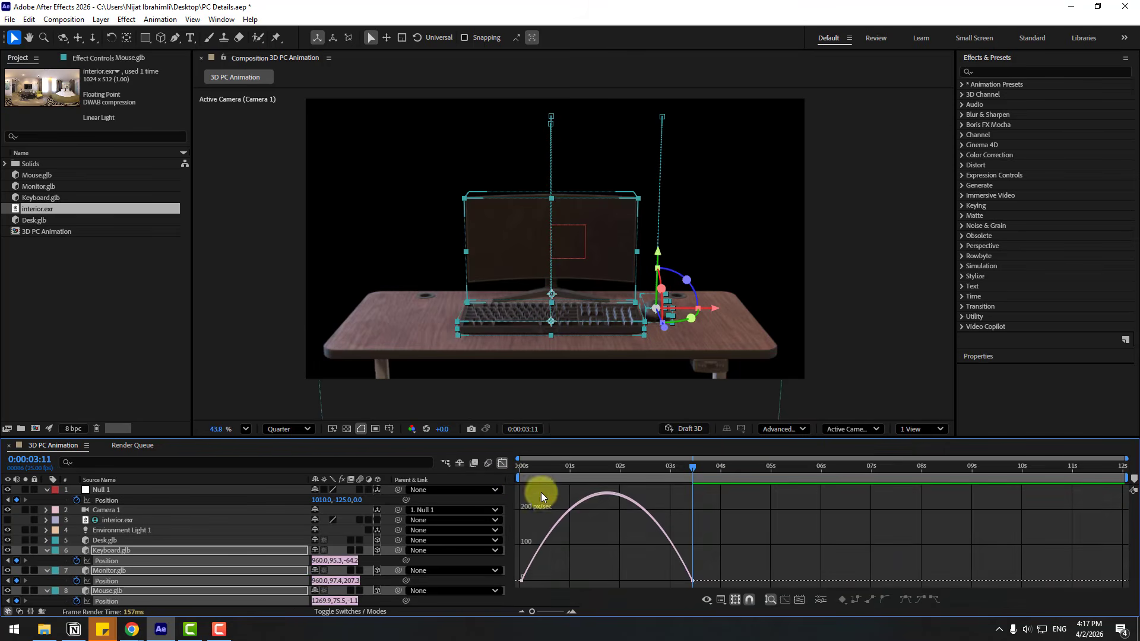
drag(502, 606, 591, 577)
Step: End the work area at 0:00:04:01, preview the drop animation, and close the graph editor
click(700, 468)
drag(716, 468, 722, 468)
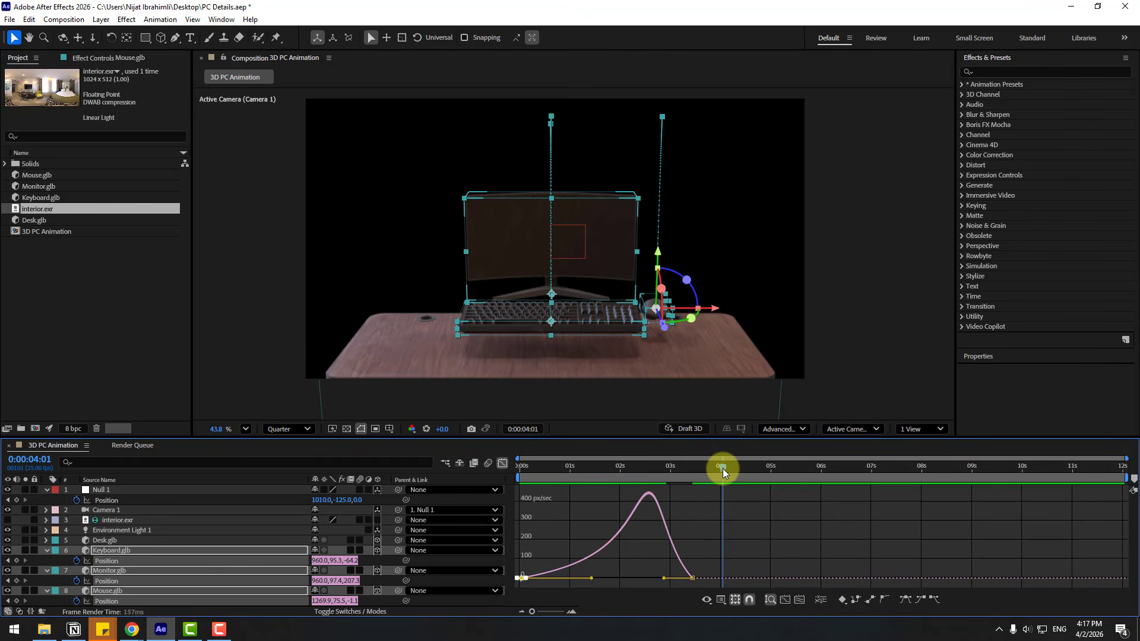
key(space)
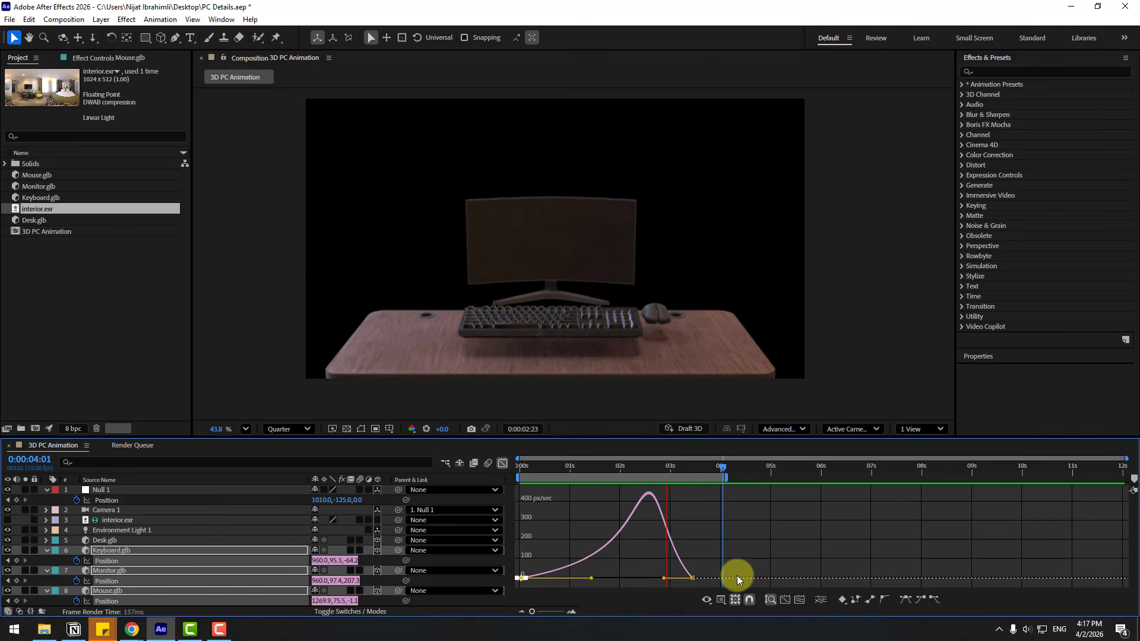
key(space)
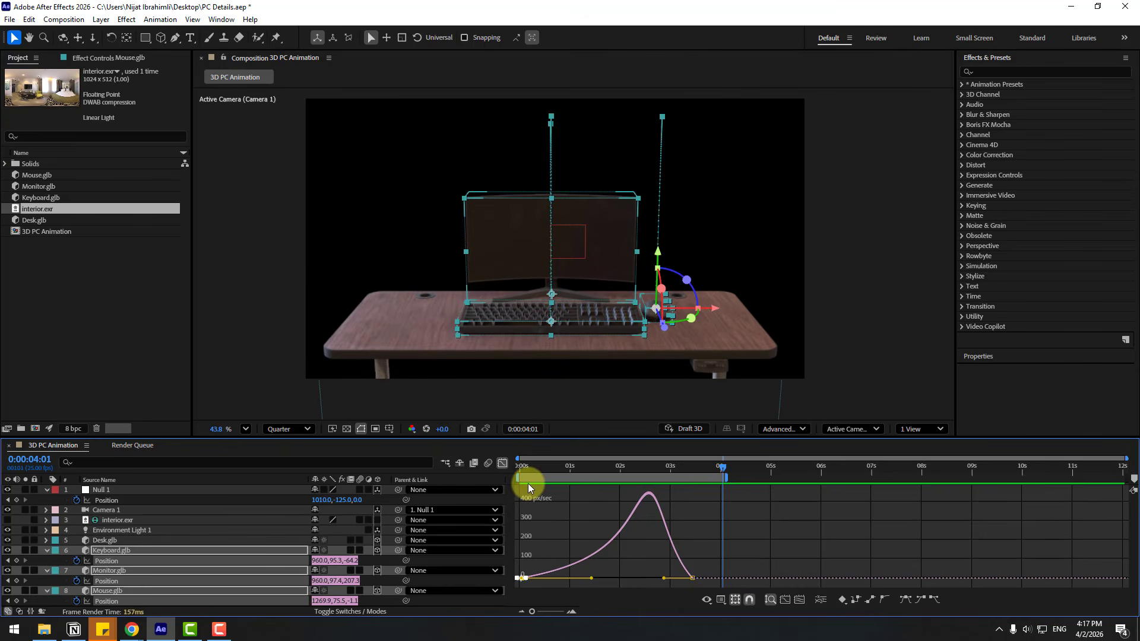
click(503, 462)
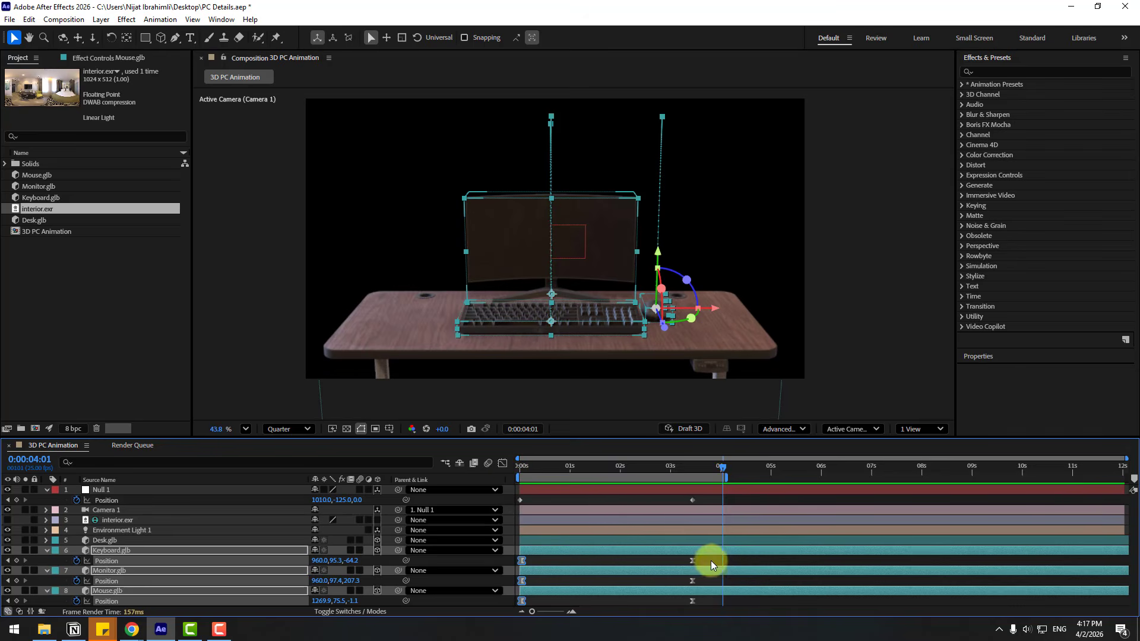
Step: Shift the ending position keyframes of the keyboard, monitor and mouse earlier, to about 2 seconds
drag(708, 559, 633, 601)
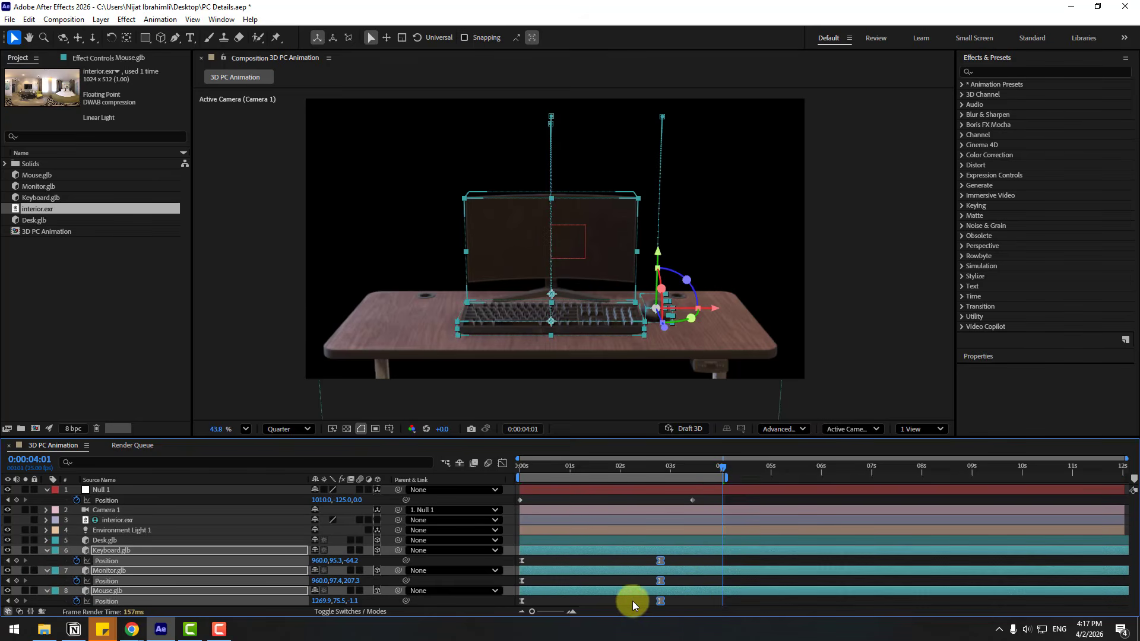
Step: Apply Easy Ease to the camera null's position keyframes and shift its ending keyframe earlier, to about 2 seconds, aligned with the objects' ending keyframes
drag(703, 503, 485, 508)
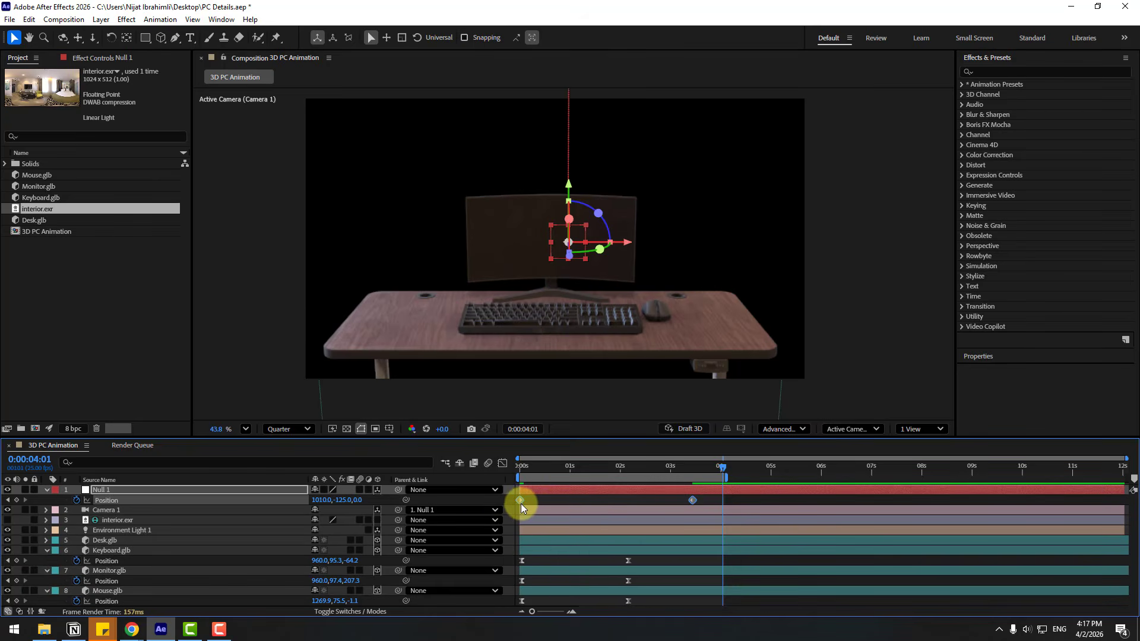
right_click(520, 503)
mouse_move(594, 494)
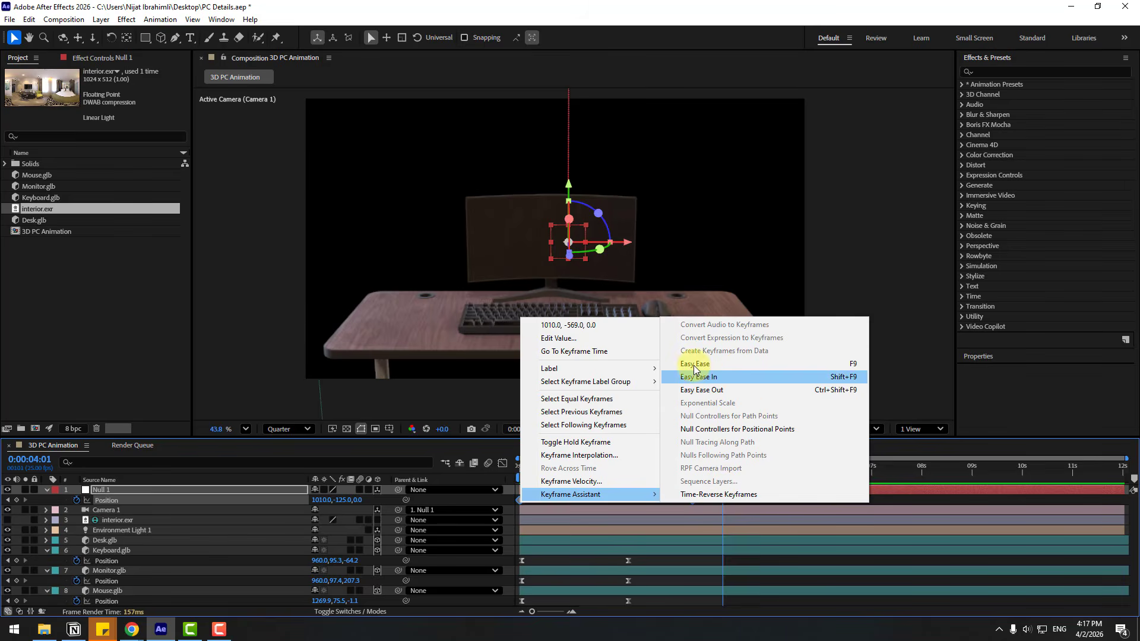
click(831, 363)
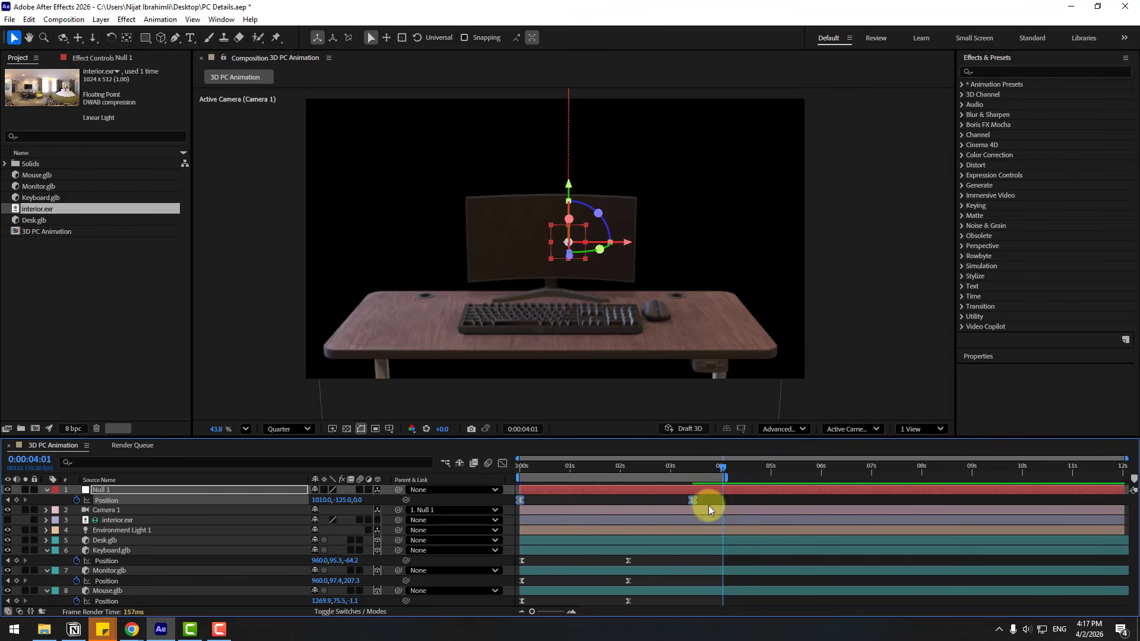
drag(692, 501, 631, 501)
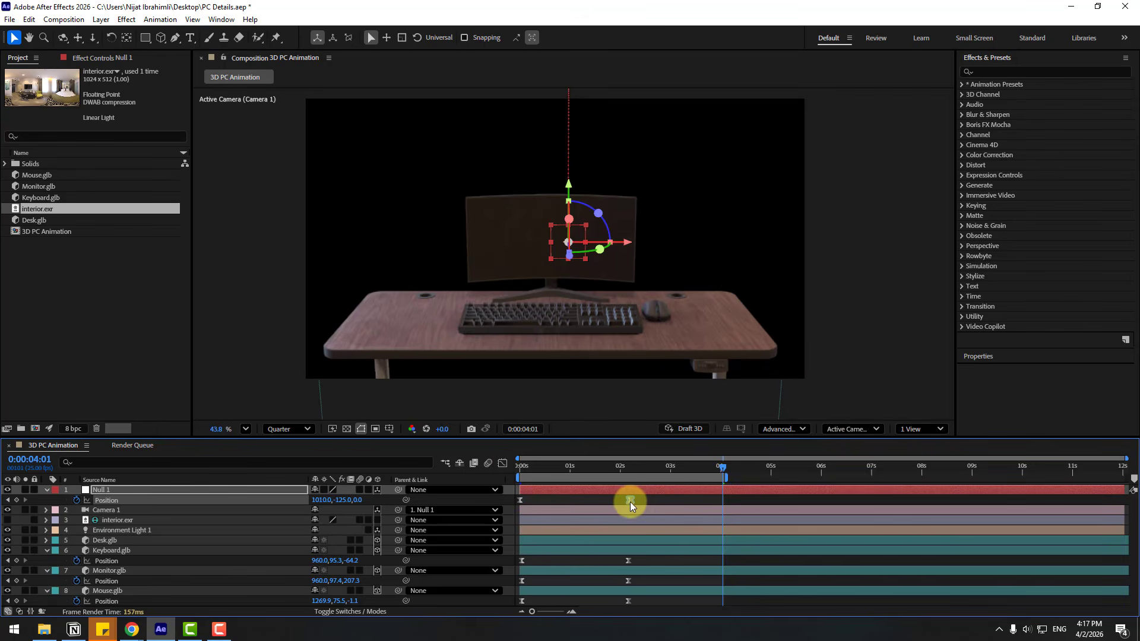
Step: Shape the camera null's speed curve to peak past the middle of the move, preview it, and close the graph editor
click(502, 464)
drag(537, 582, 564, 586)
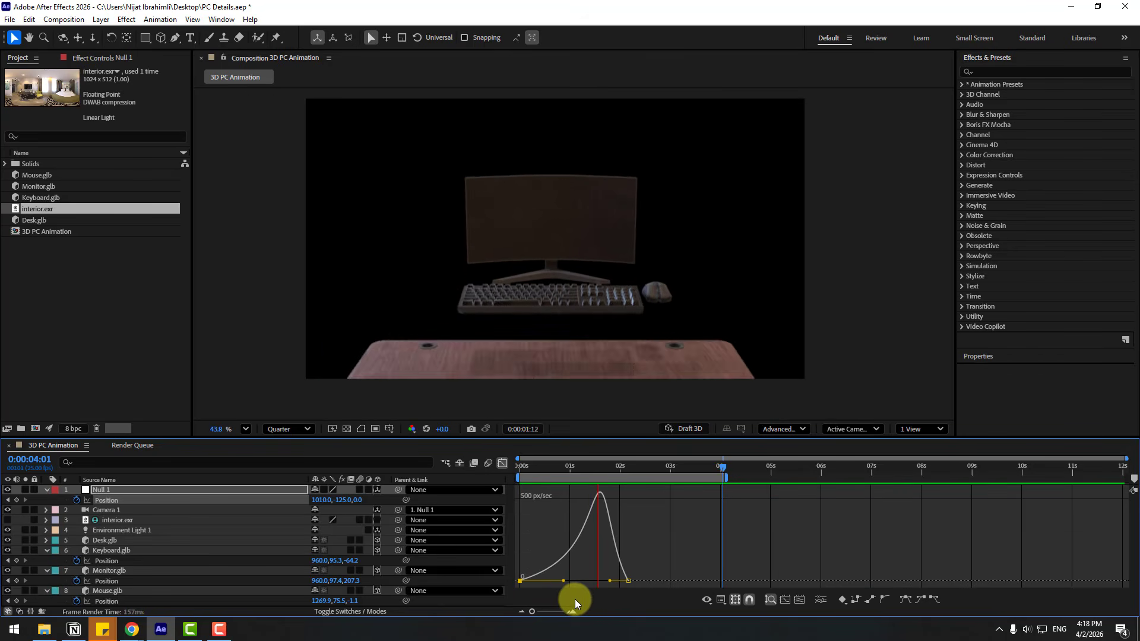
click(502, 463)
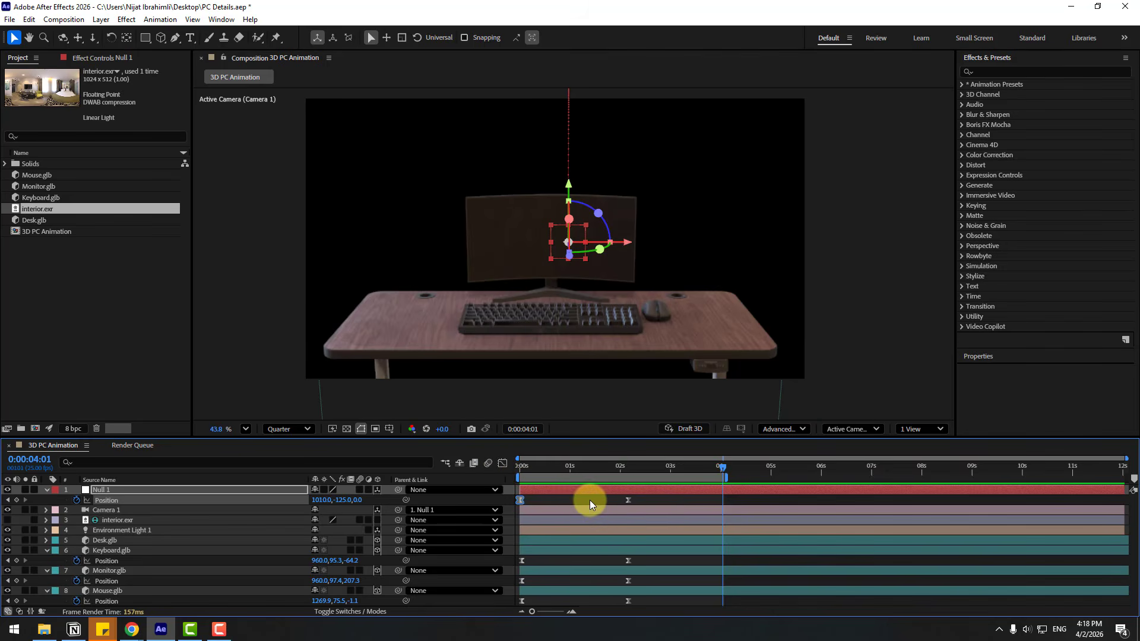
Step: Shift the ending position keyframes of the null, keyboard, monitor and mouse earlier to 0:00:01:09, and preview the animation
drag(646, 500, 588, 582)
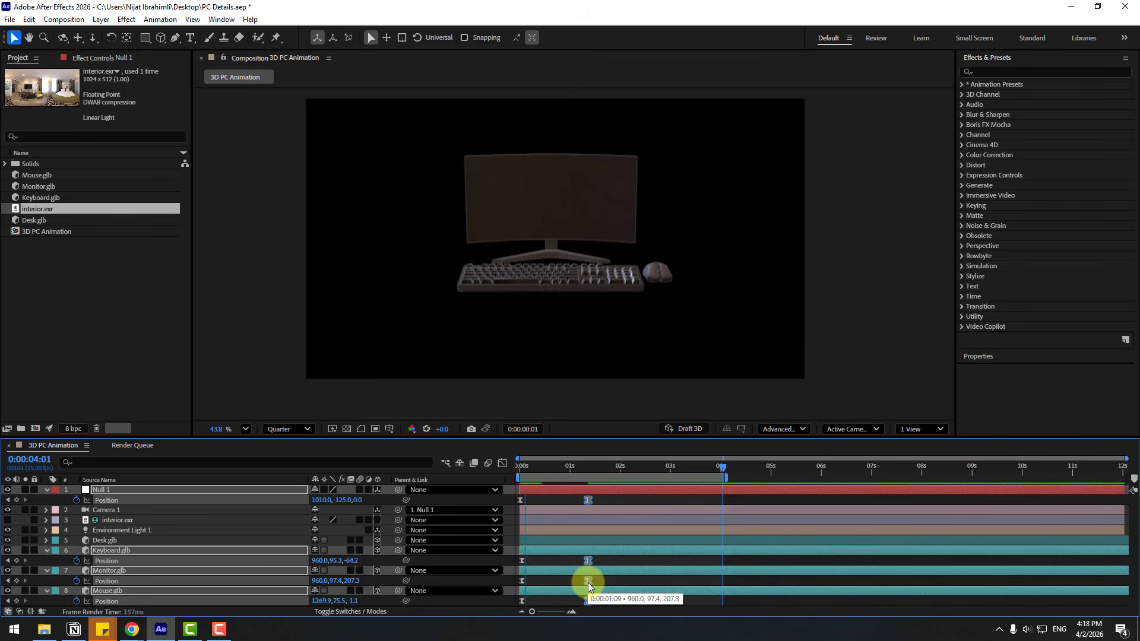
key(space)
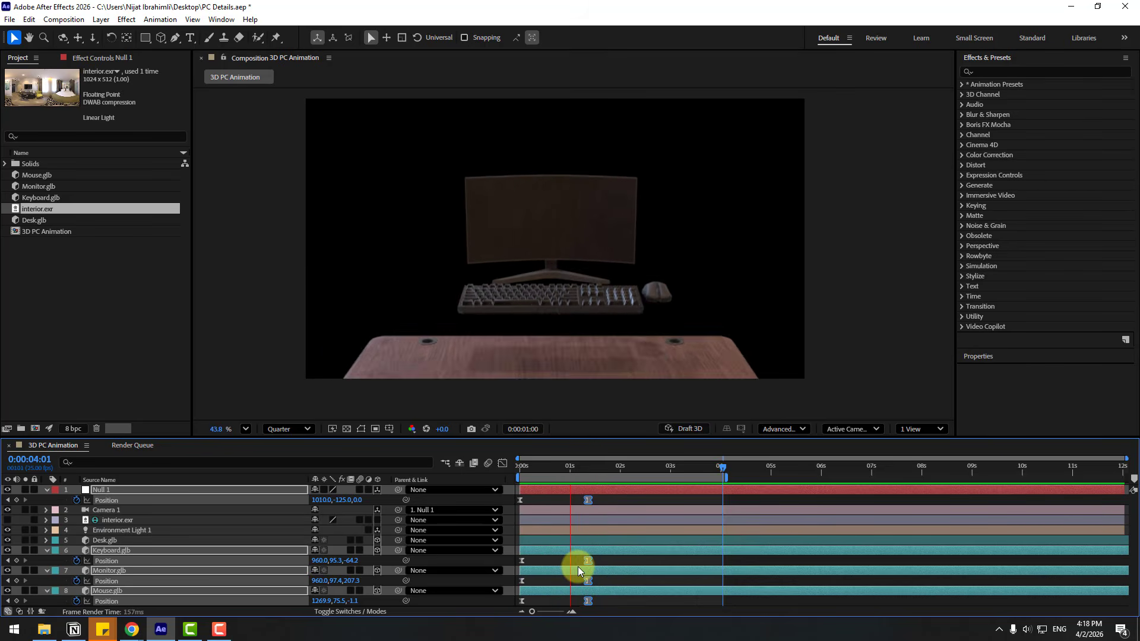
key(space)
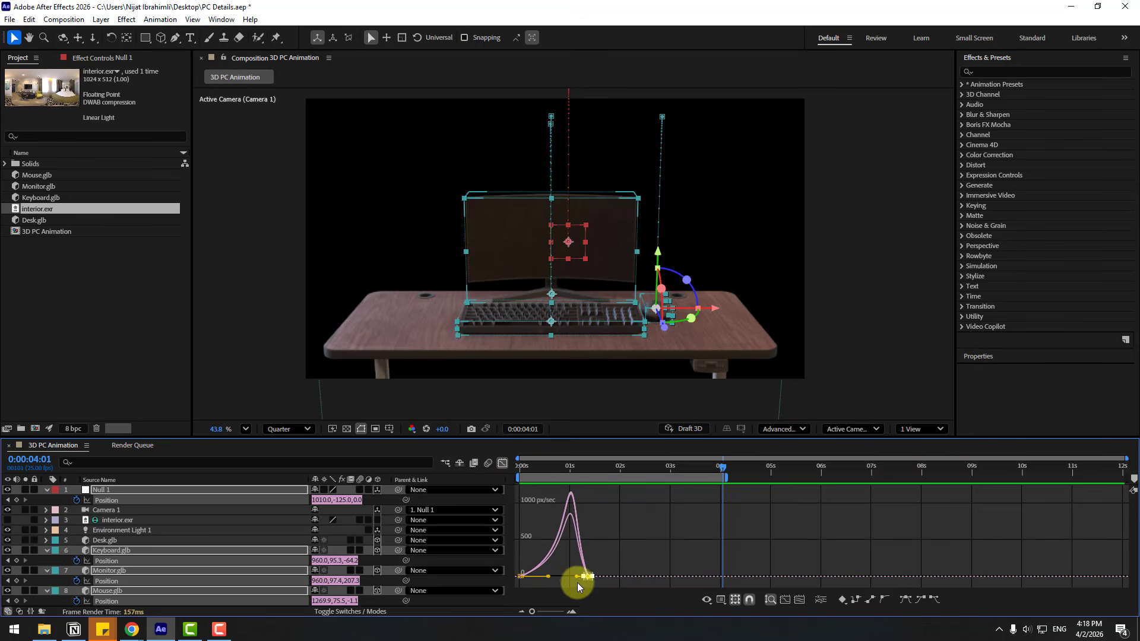
Step: Reshape the combined speed curves of the null, keyboard, monitor and mouse to peak just before landing, preview, and close the graph editor
drag(574, 575, 593, 576)
key(space)
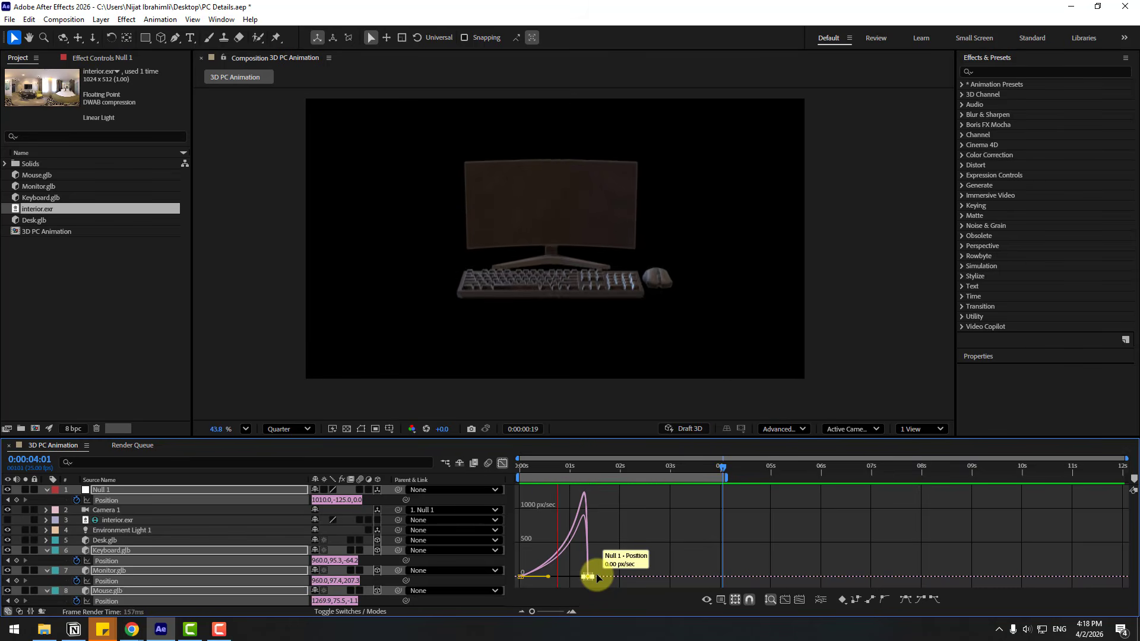
key(space)
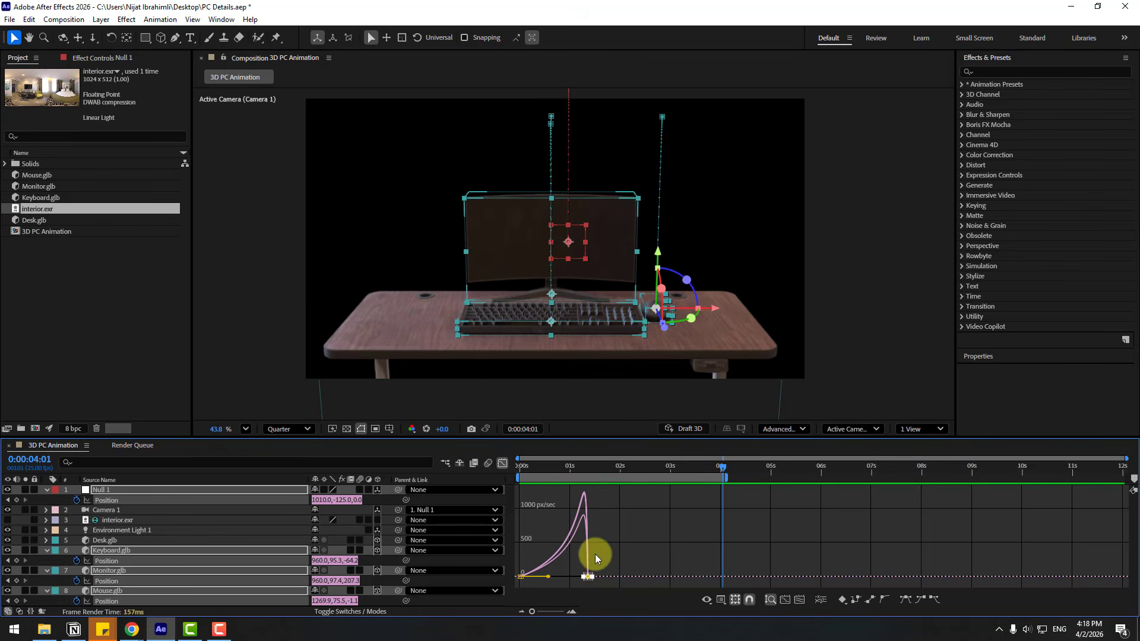
click(502, 464)
Step: Place the current time at 0:00:01:12, three frames after the landing keyframes, with all layers deselected
click(604, 509)
drag(579, 469, 588, 469)
click(600, 554)
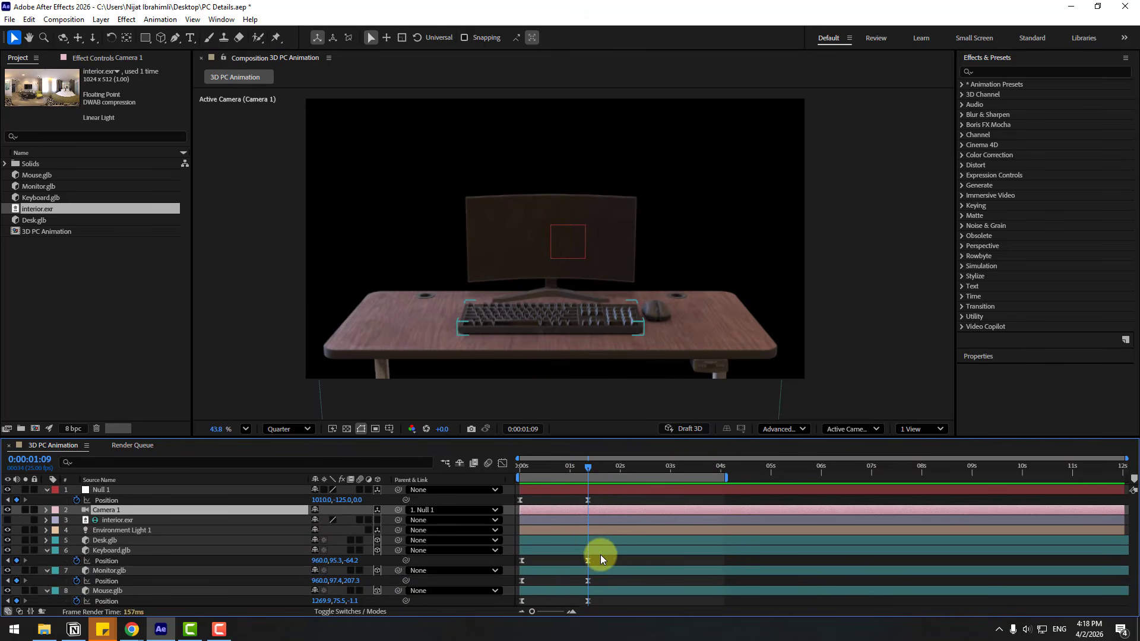
key(Page_Down)
key(Page_Down)
key(Page_Down)
click(580, 585)
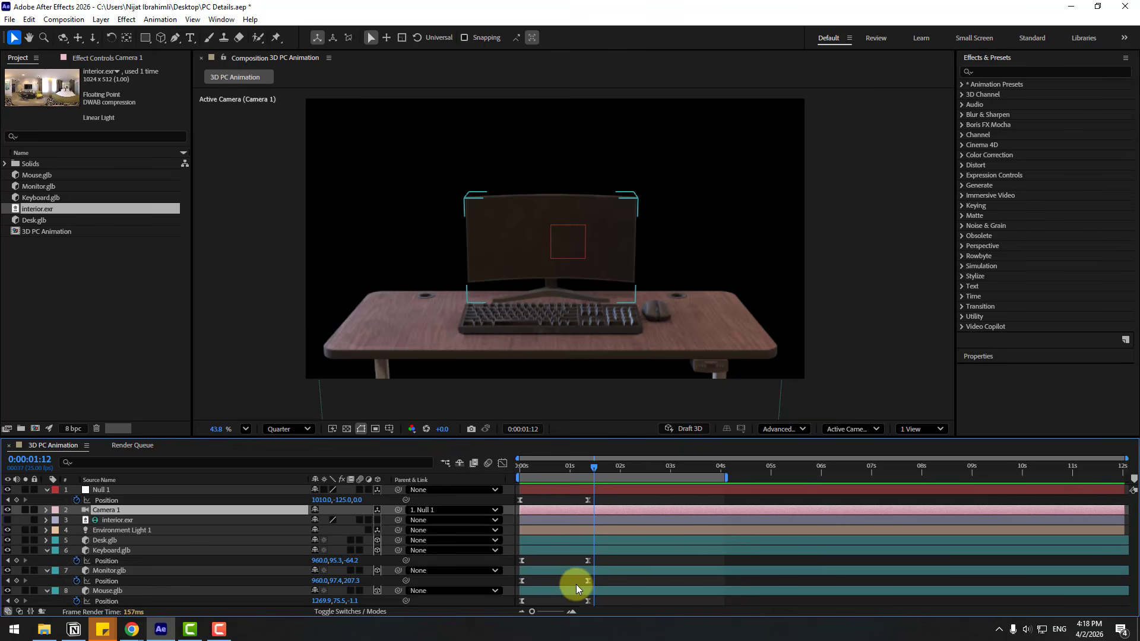
click(565, 561)
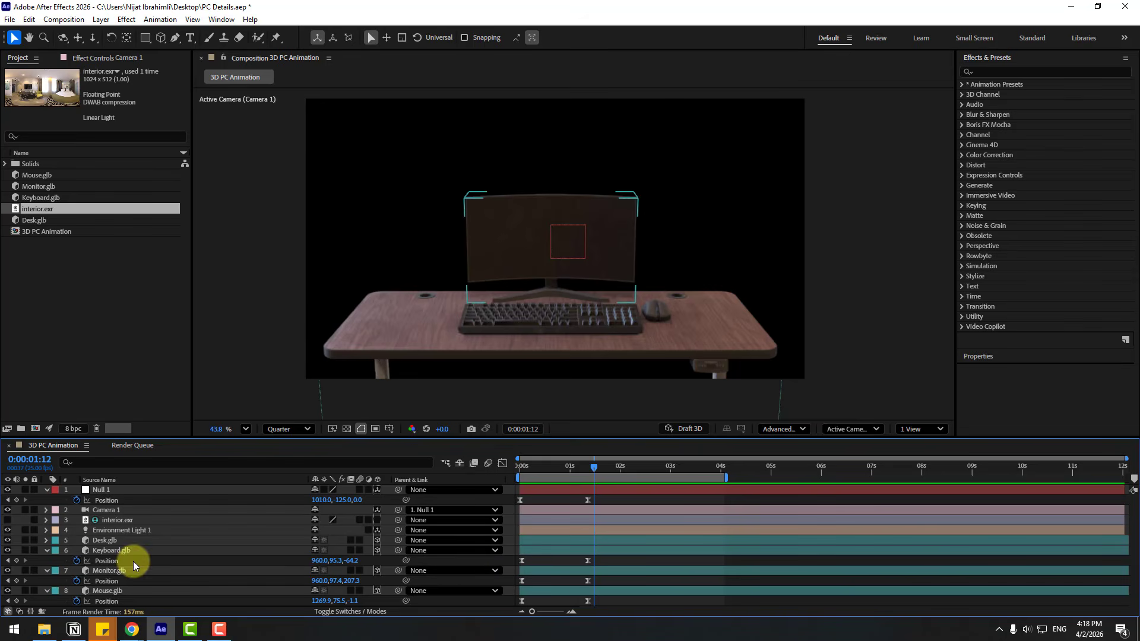
Step: Raise the keyboard, monitor and mouse together at 0:00:01:12 to Y positions of 91.4, 93.5 and 71.6
click(112, 551)
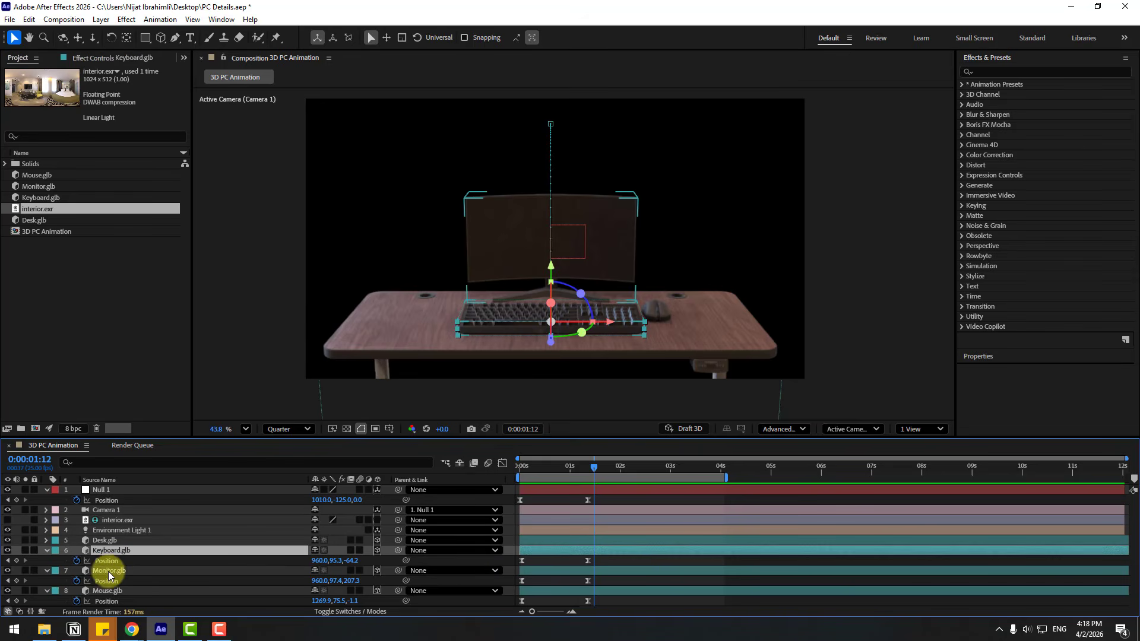
shift+click(108, 571)
shift+click(108, 591)
scroll(504, 347, up, 4)
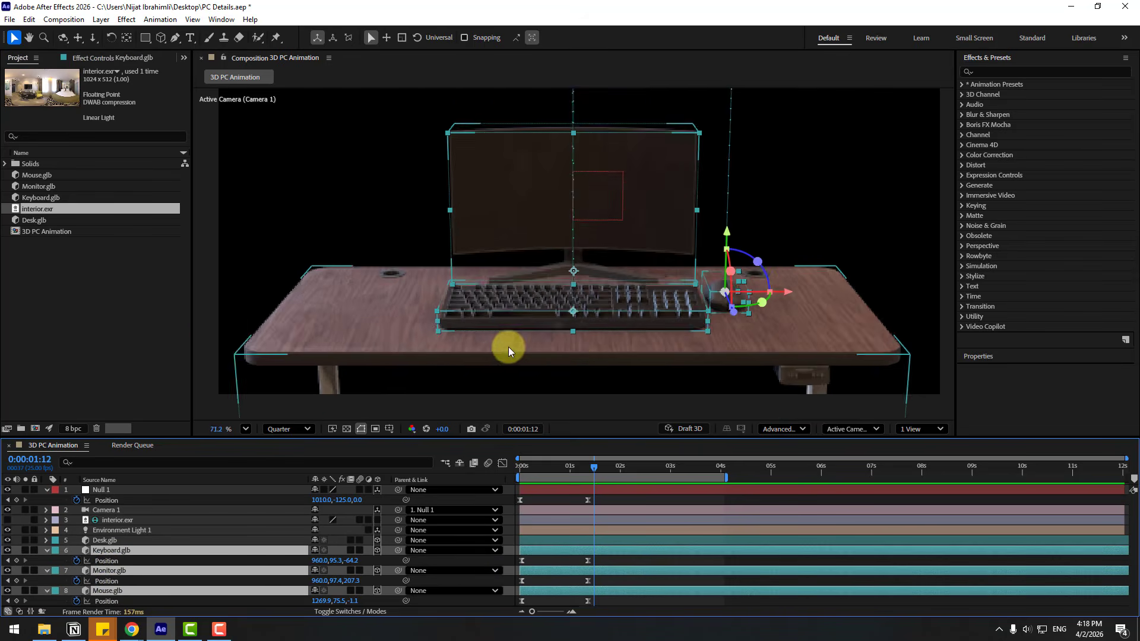
drag(673, 355, 675, 355)
key(Up)
key(Up)
key(Up)
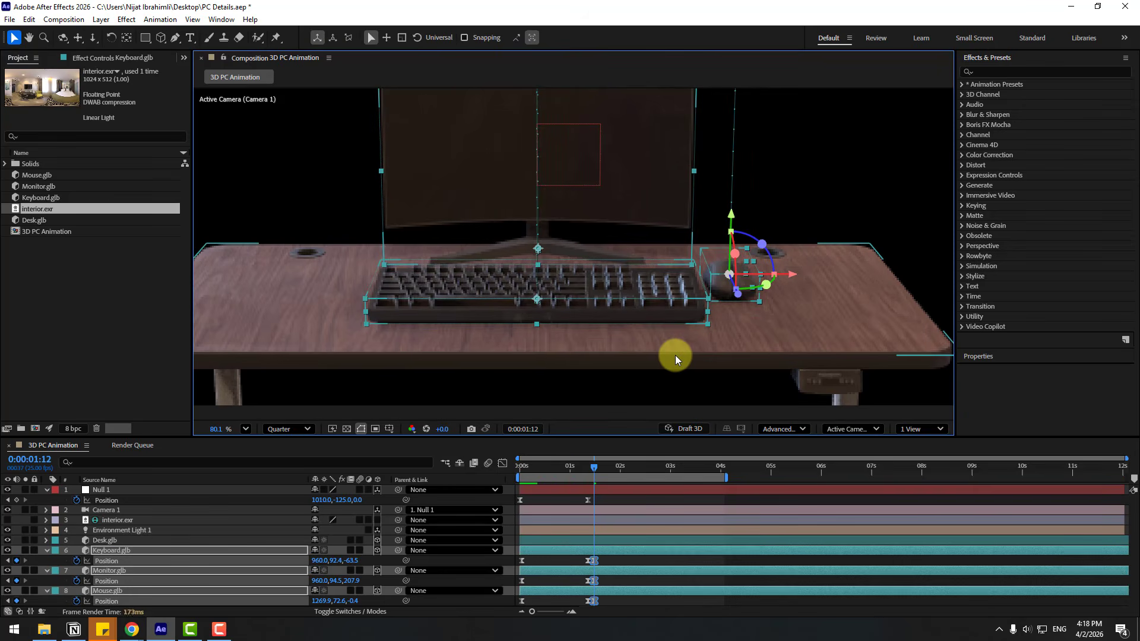
key(Up)
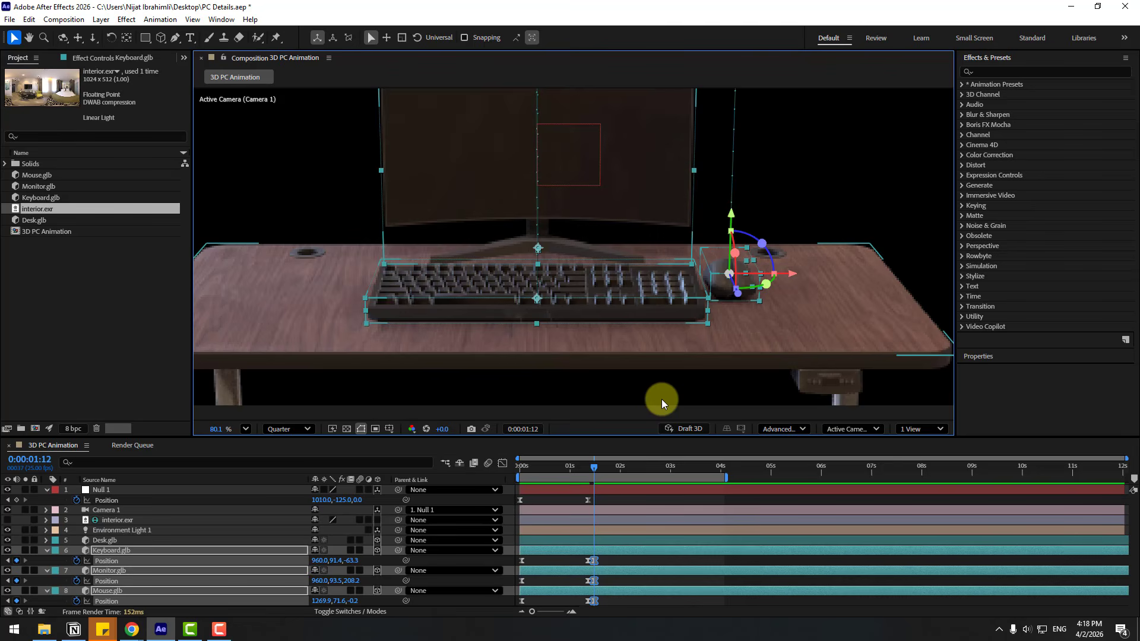
Step: Lower the keyboard, monitor and mouse at 0:00:01:15 to Y positions of 98.2, 100.3 and 78.5
key(Page_Down)
key(Page_Down)
key(Page_Down)
key(Down)
key(Down)
key(Down)
key(Down)
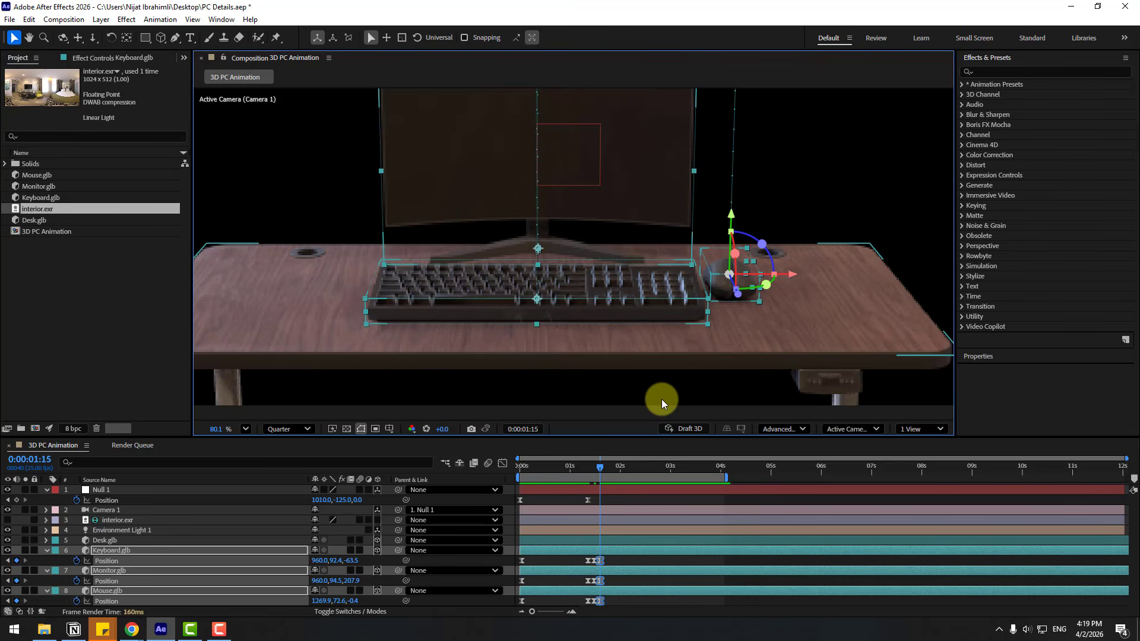
key(Down)
key(Down)
key(Down)
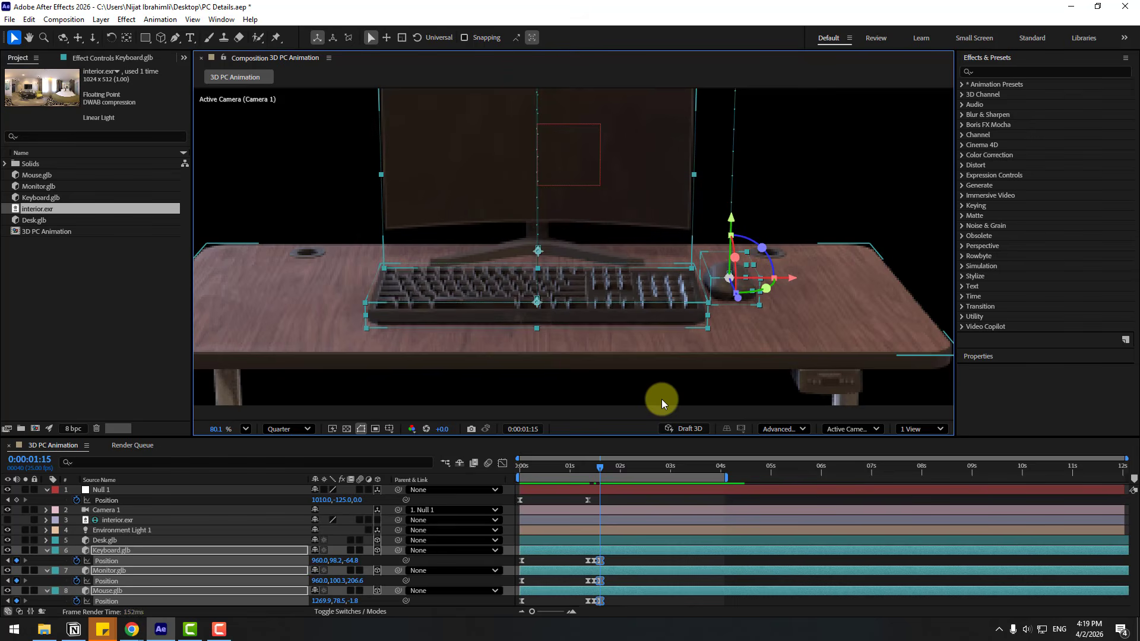
Step: Move the current time to 0:00:01:18 and preview the landing bounce of the keyboard, monitor and mouse
mouse_move(597, 466)
mouse_down()
mouse_move(582, 466)
mouse_move(607, 473)
mouse_up()
scroll(814, 359, down, 1)
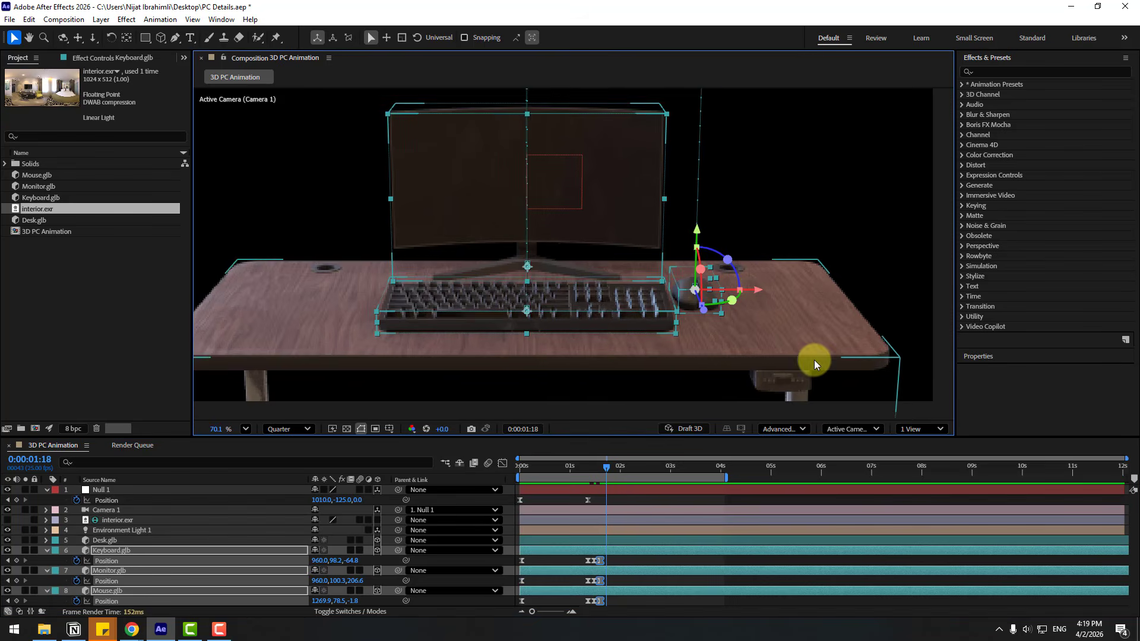
key(space)
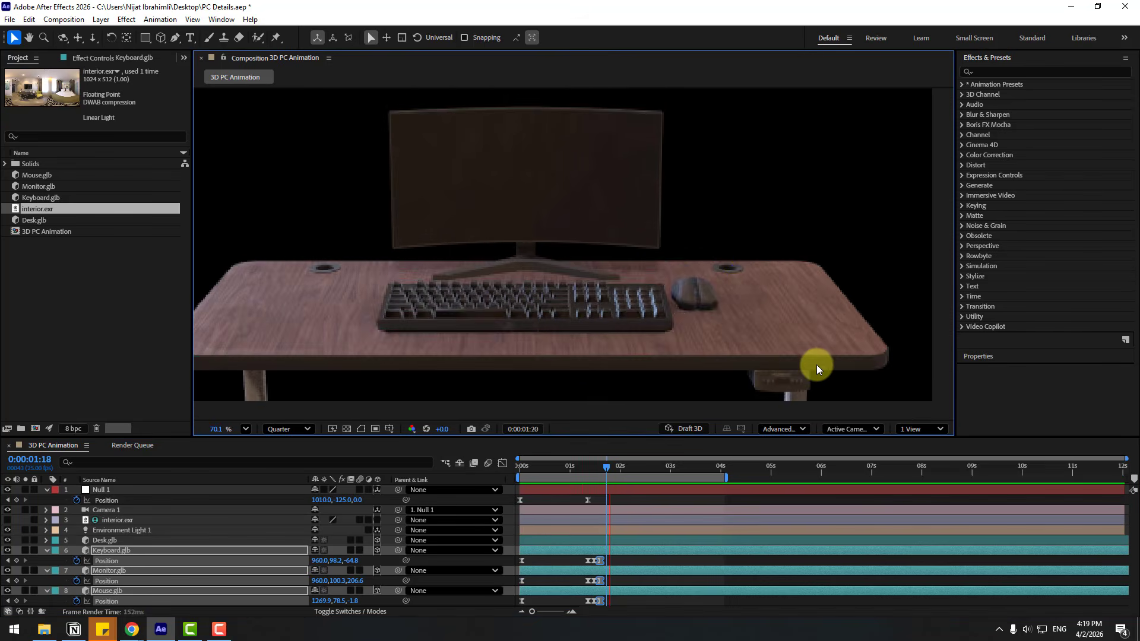
key(space)
key(space)
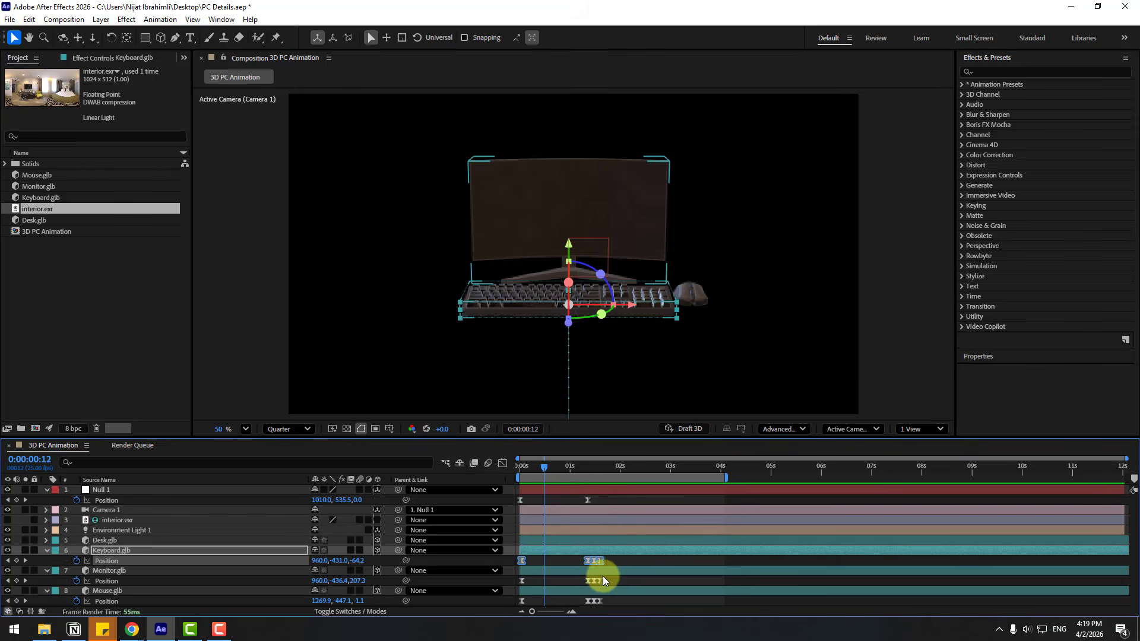
Step: Stagger the drops by shifting the monitor's keyframes to start at about 0:00:00:12 and the mouse's at 0:00:00:19, and preview them
drag(611, 579, 556, 601)
key(space)
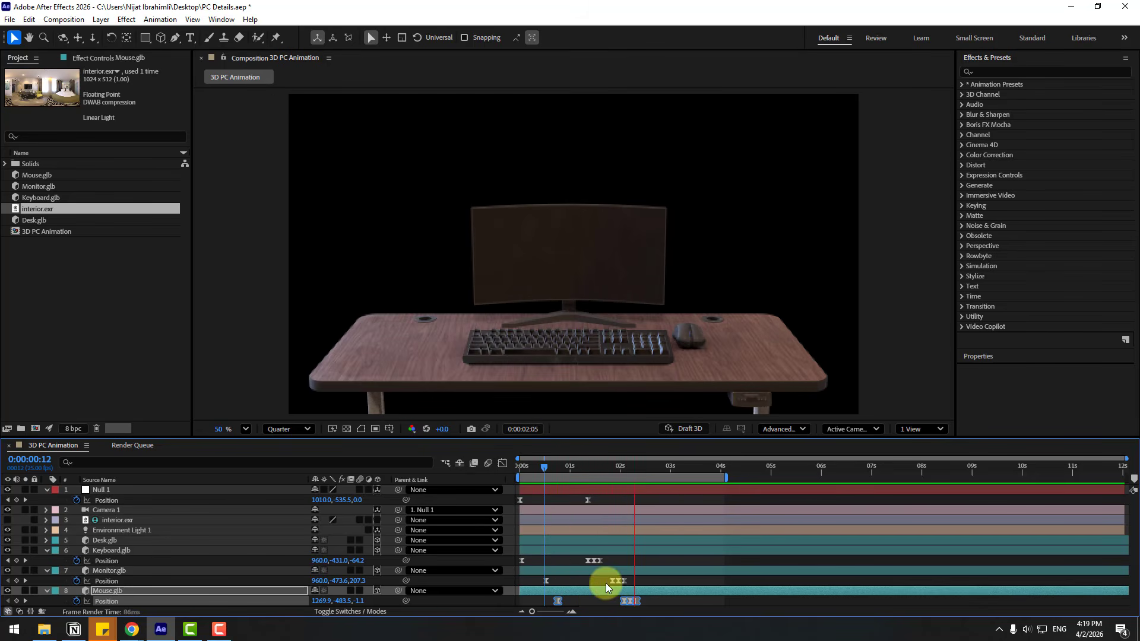
key(space)
Step: Shift the landing and bounce keyframes of all three objects earlier together, with the keyboard landing at about 1 second, and preview
drag(653, 565, 582, 557)
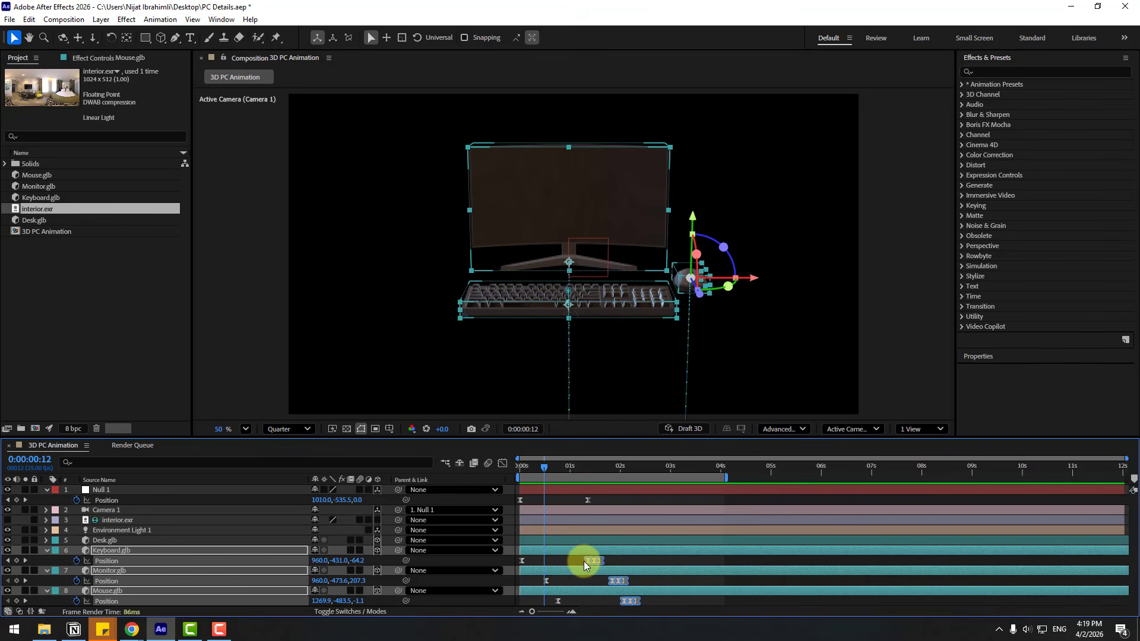
click(583, 561)
drag(654, 561, 583, 605)
drag(586, 560, 571, 560)
key(space)
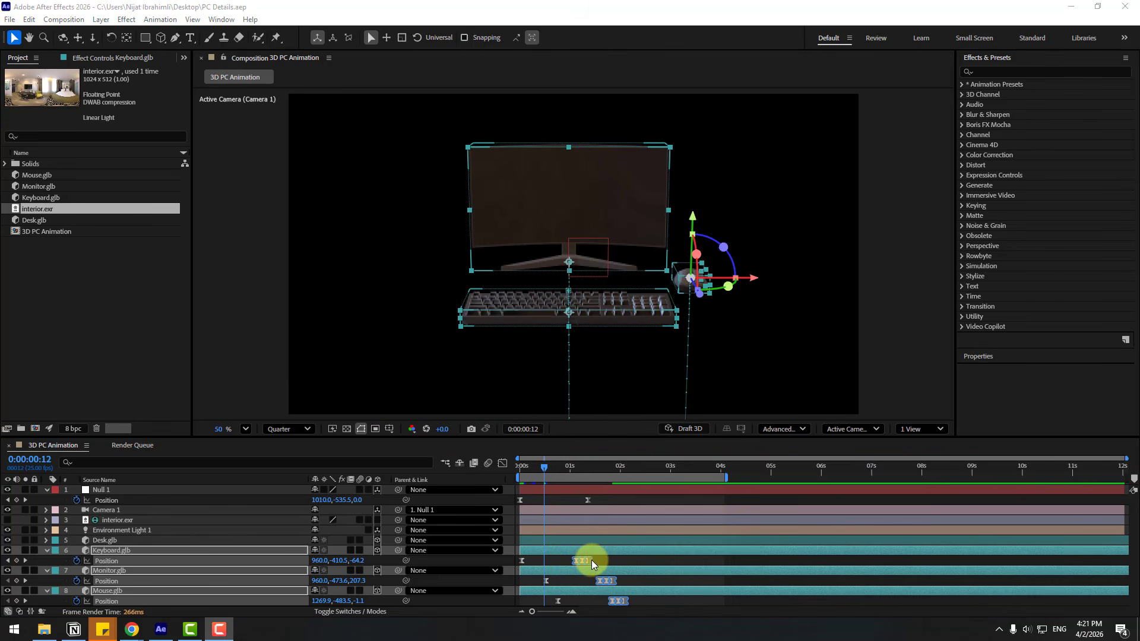
Step: Tighten the drops by moving the landing keyframes earlier, starting the monitor at about 0:00:00:08 and the mouse at about 0:00:00:12
drag(589, 559, 535, 582)
drag(603, 603, 545, 601)
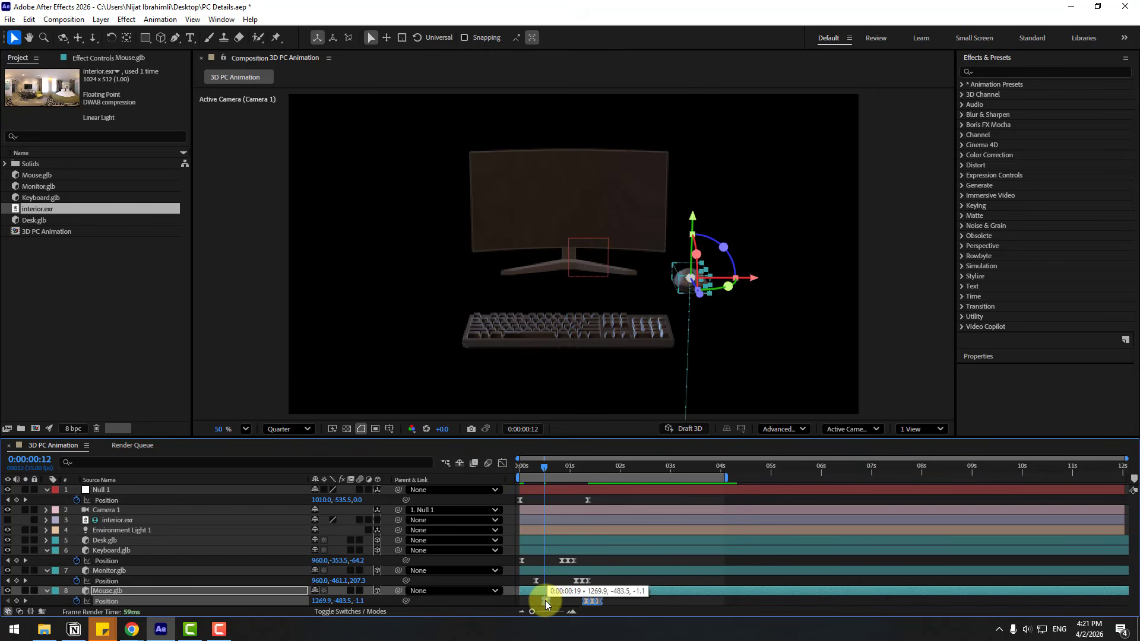
click(601, 596)
Step: Reshape the mouse's speed curve to rise faster from its first keyframe, preview the animation, and close the graph editor
click(212, 590)
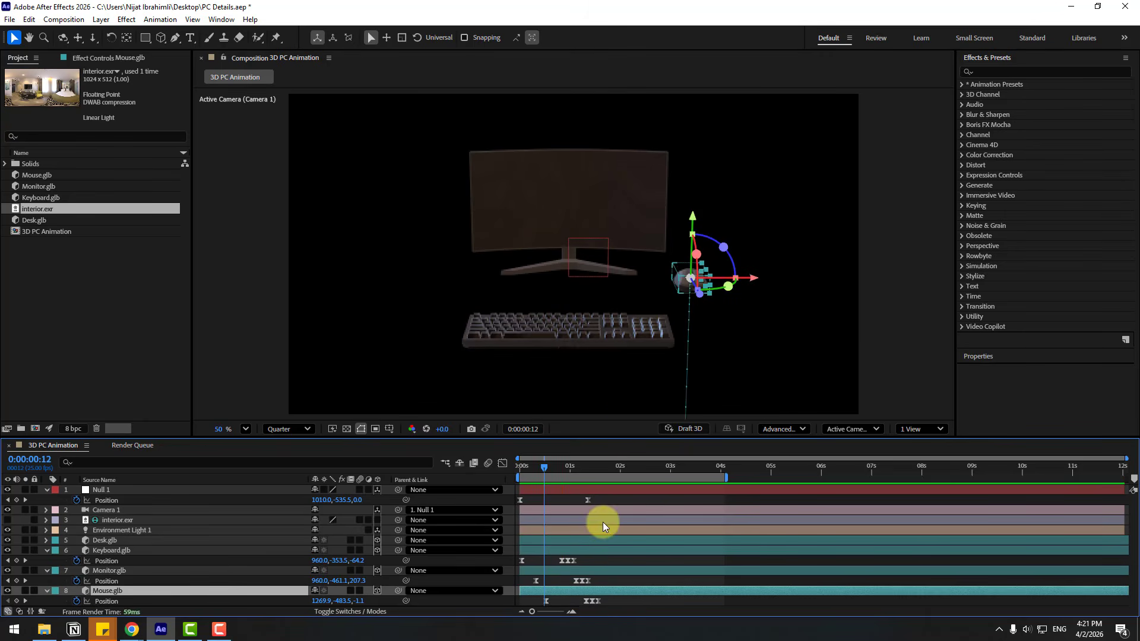
click(503, 463)
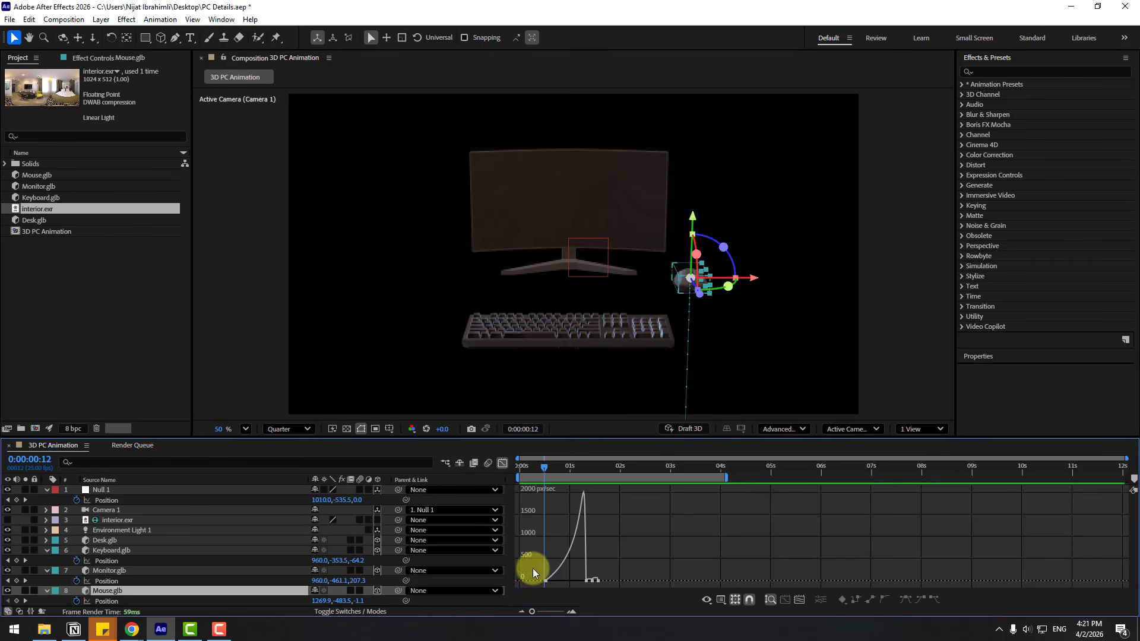
drag(533, 572, 557, 581)
key(space)
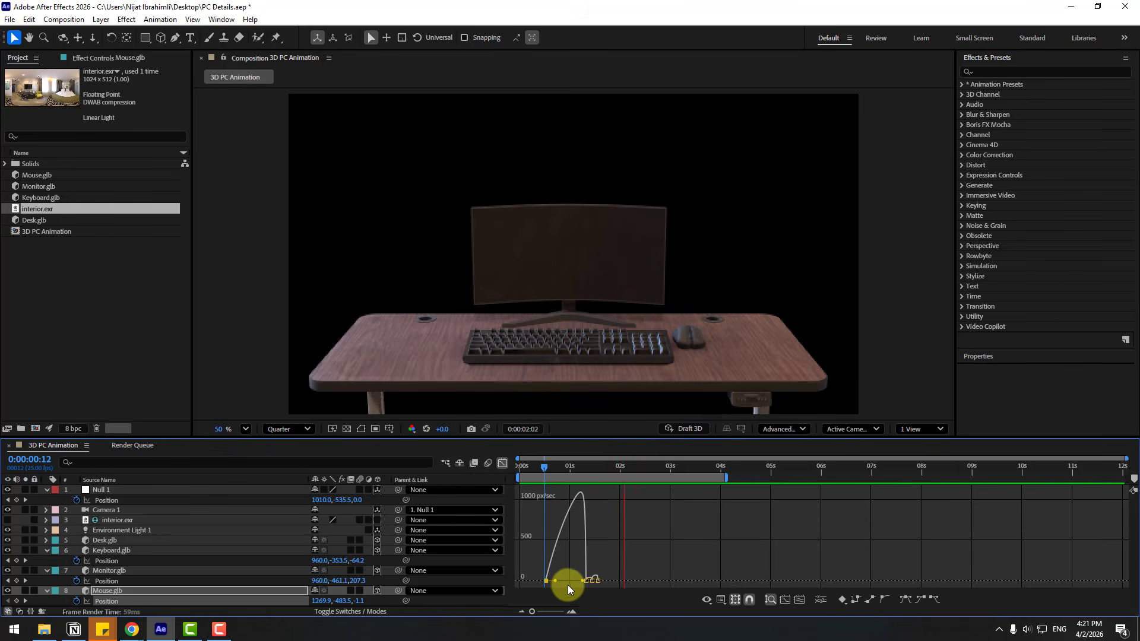
key(space)
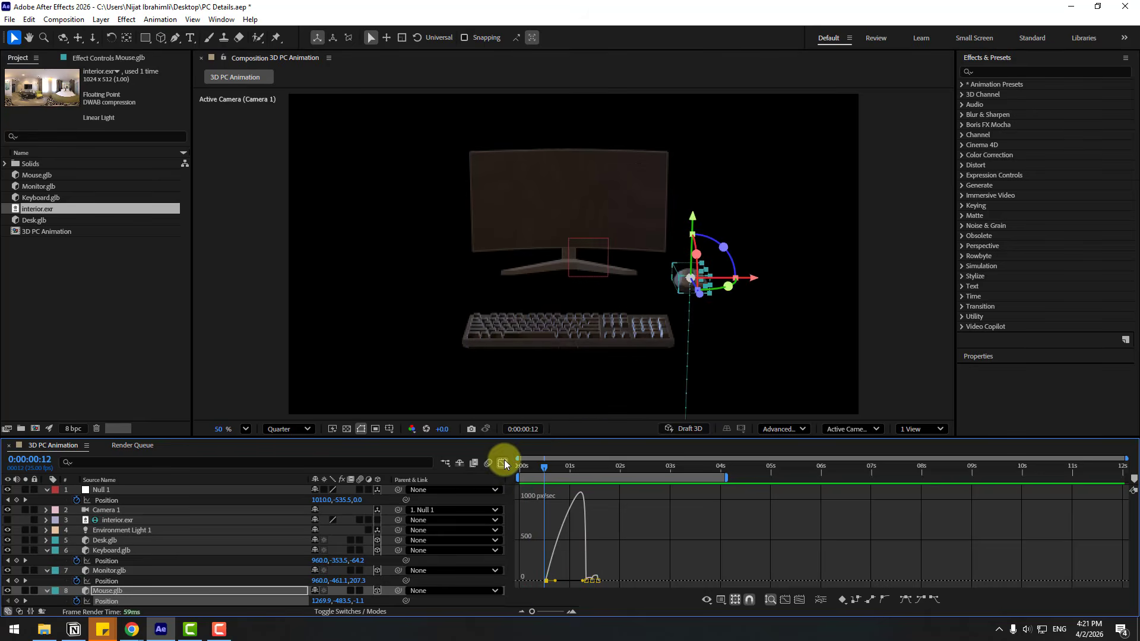
click(502, 463)
Step: Shift all position keyframes of the null, keyboard, monitor and mouse later together, with the null's last keyframe at about 4 seconds, and deselect them
drag(628, 500, 510, 607)
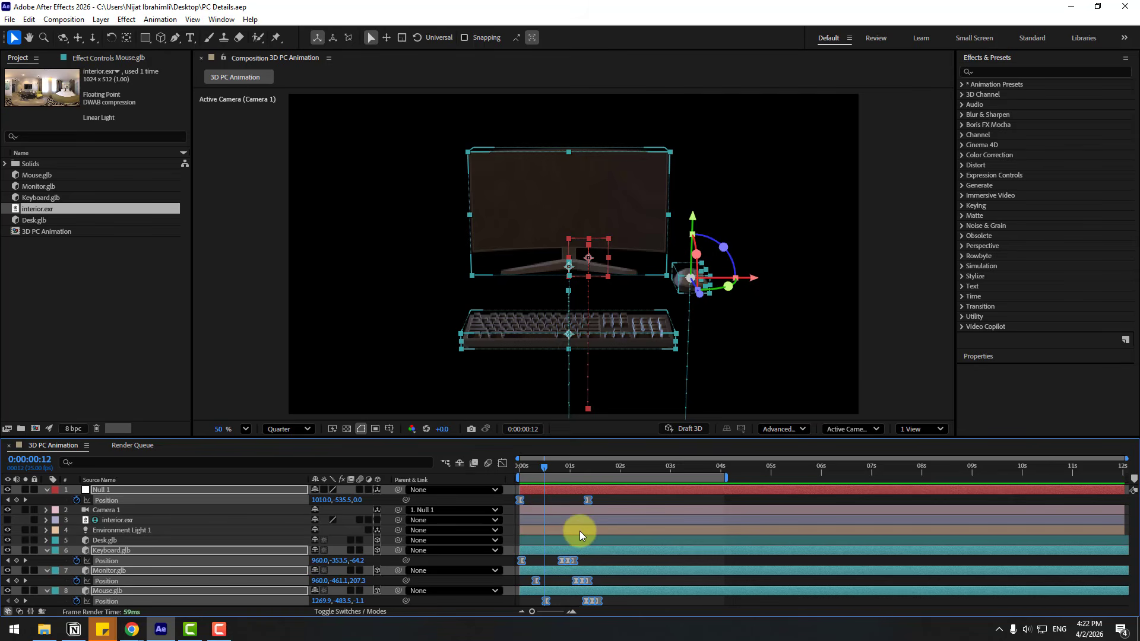
drag(583, 511, 717, 508)
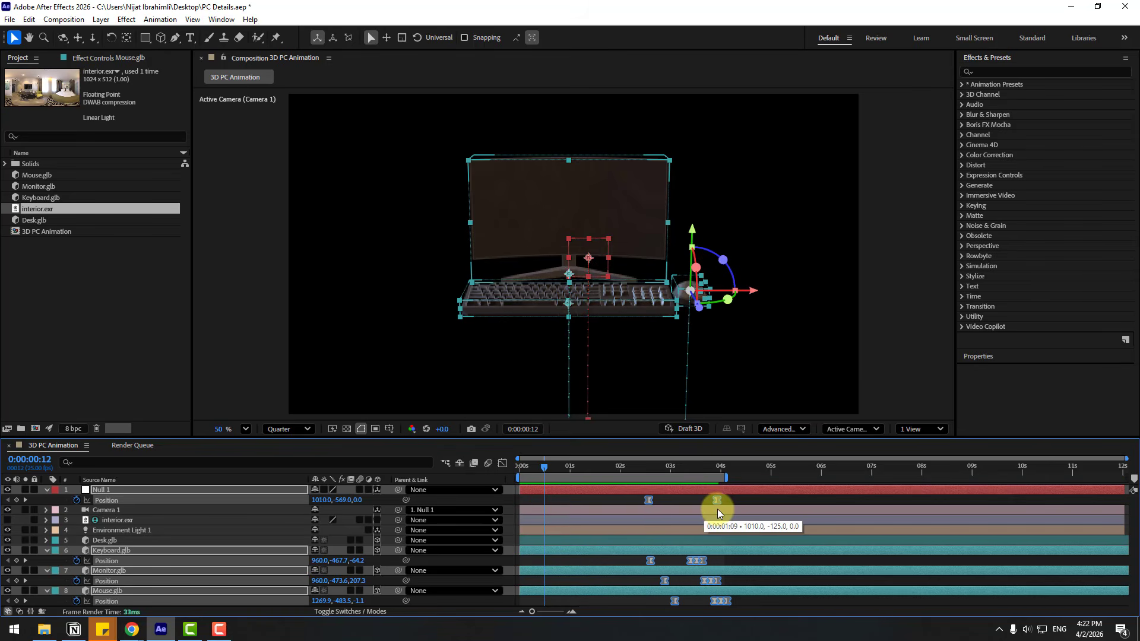
click(686, 501)
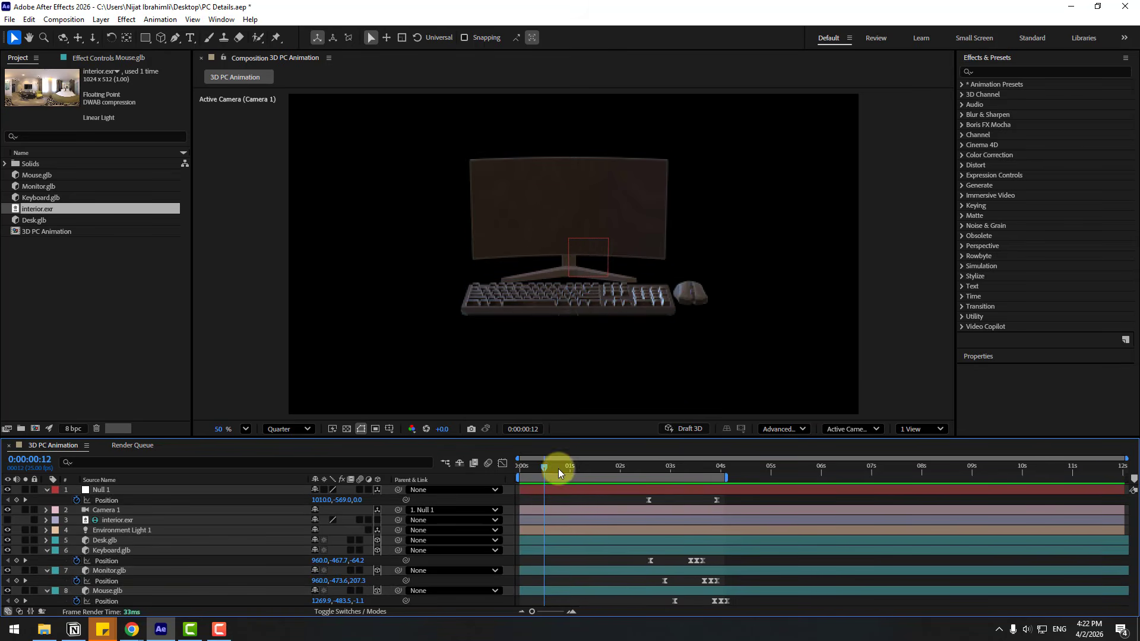
Step: Add X, Y and Z Rotation keyframes at 0° to the keyboard layer at 0:00:03:15
click(116, 550)
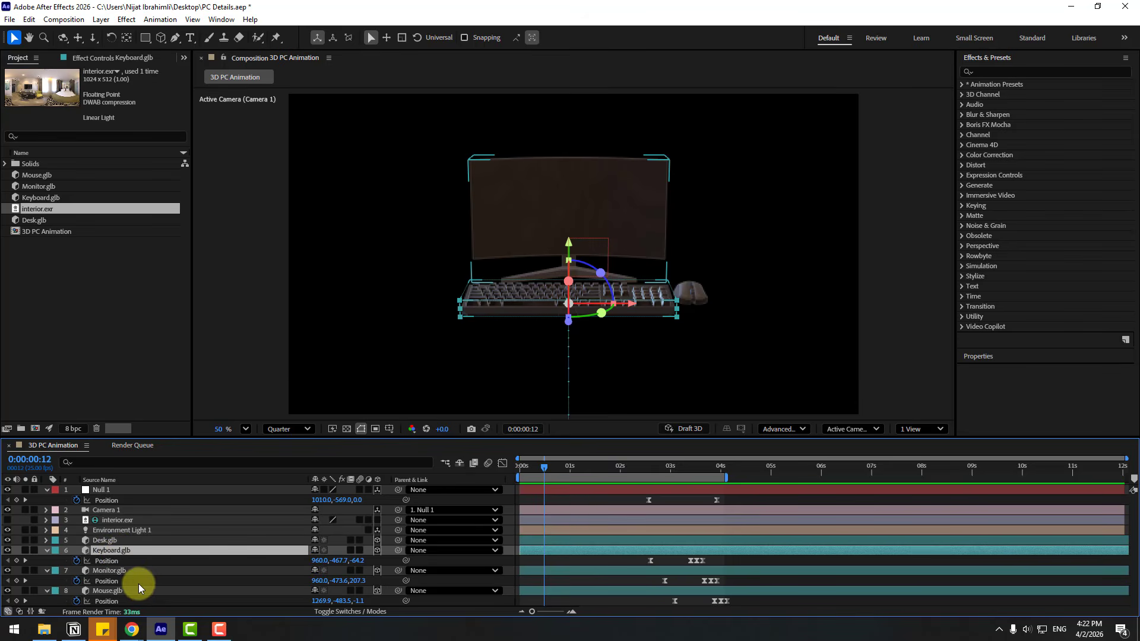
key(r)
drag(653, 468, 701, 476)
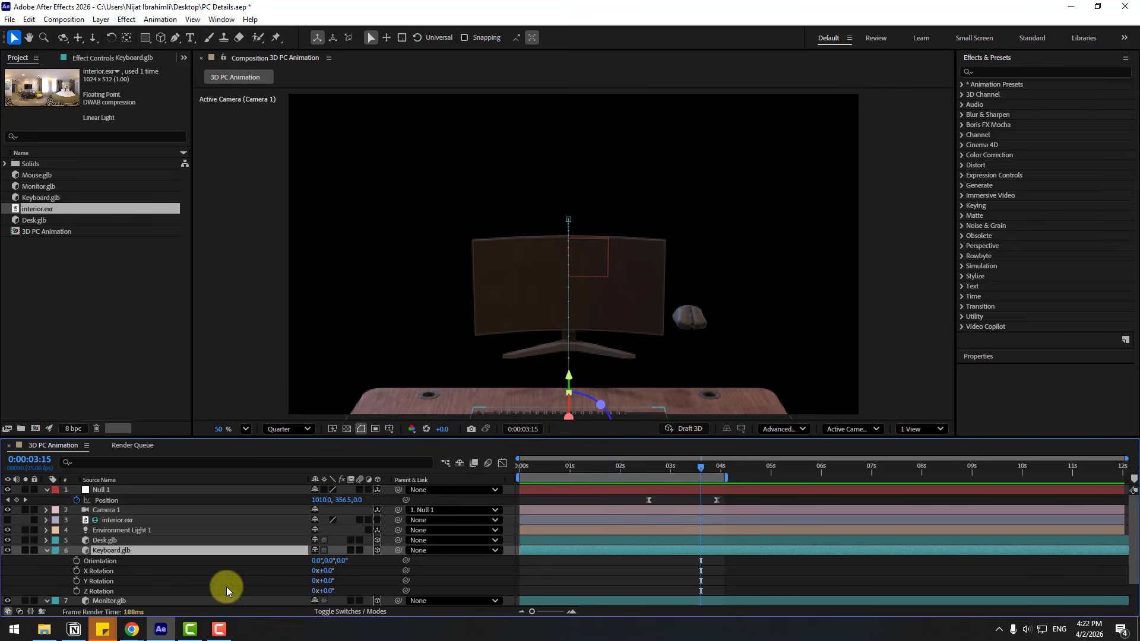
click(76, 571)
click(76, 581)
click(76, 591)
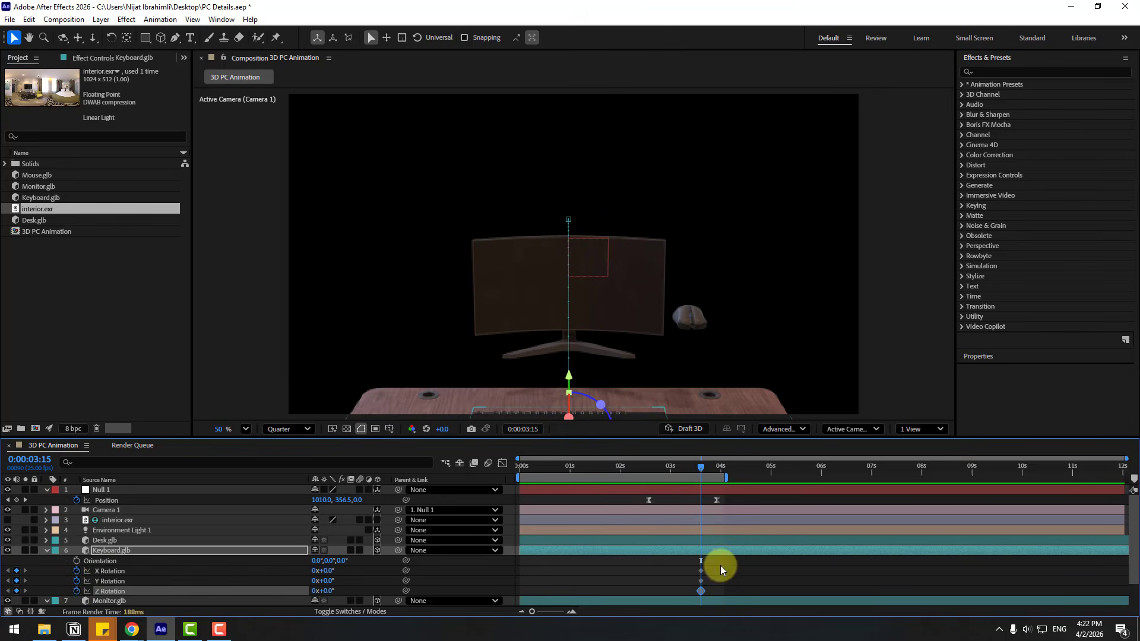
Step: Set the keyboard's starting rotation to X 40°, Y 9°, Z 25°, apply Easy Ease to its rotation keyframes, and preview
drag(689, 466, 510, 468)
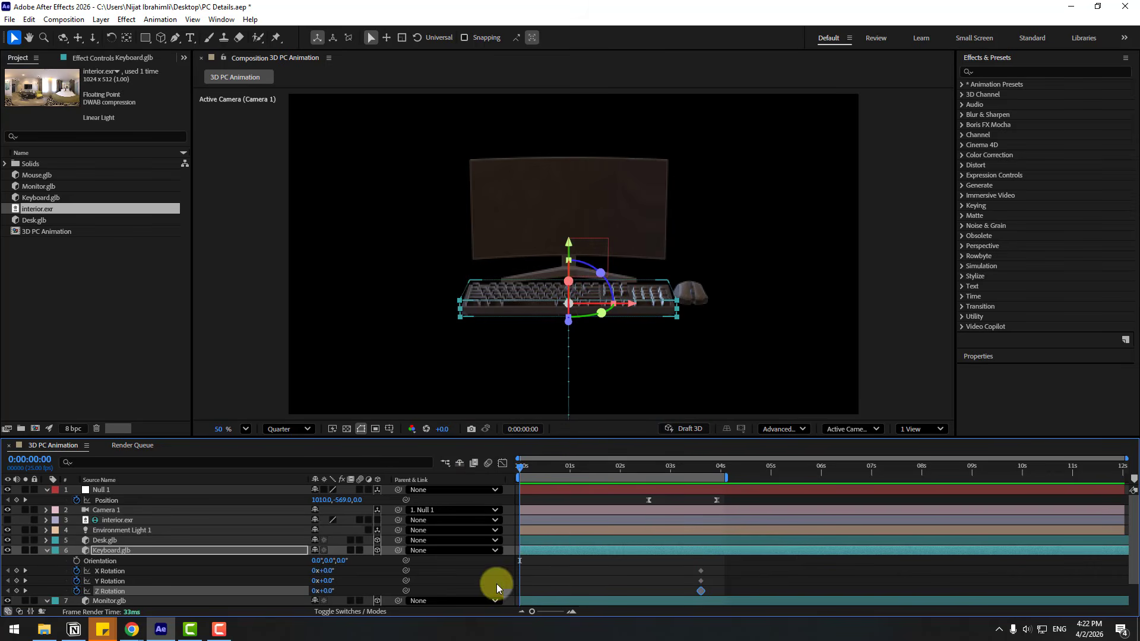
mouse_move(325, 580)
mouse_down()
mouse_move(338, 585)
mouse_move(335, 569)
mouse_move(351, 568)
mouse_move(321, 580)
mouse_move(351, 570)
mouse_move(336, 591)
mouse_up()
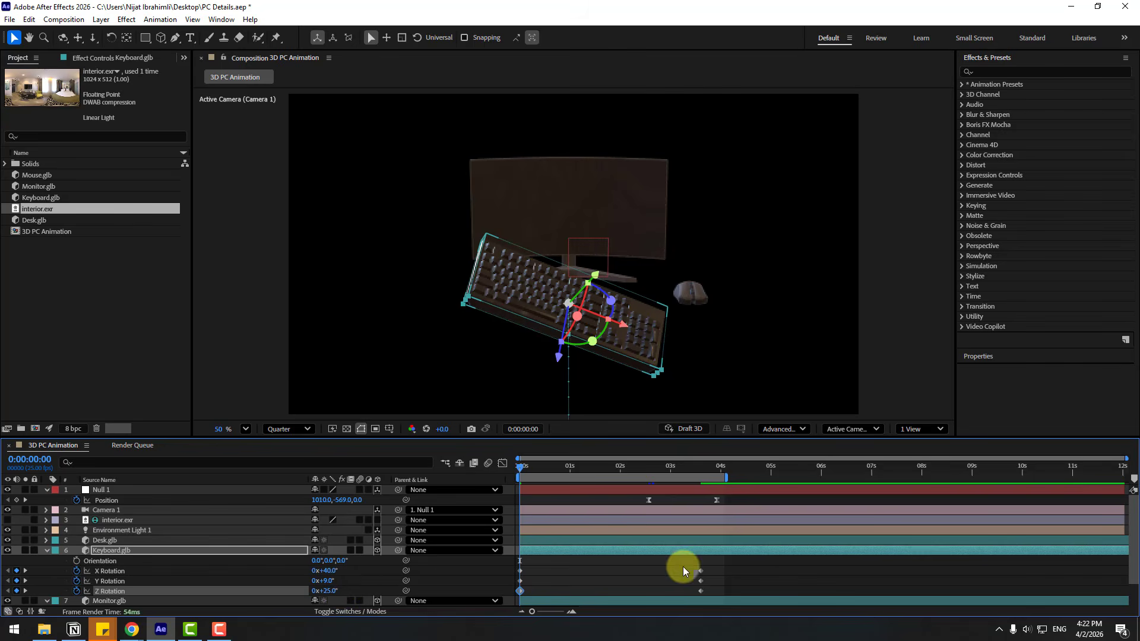
right_click(520, 591)
mouse_move(587, 582)
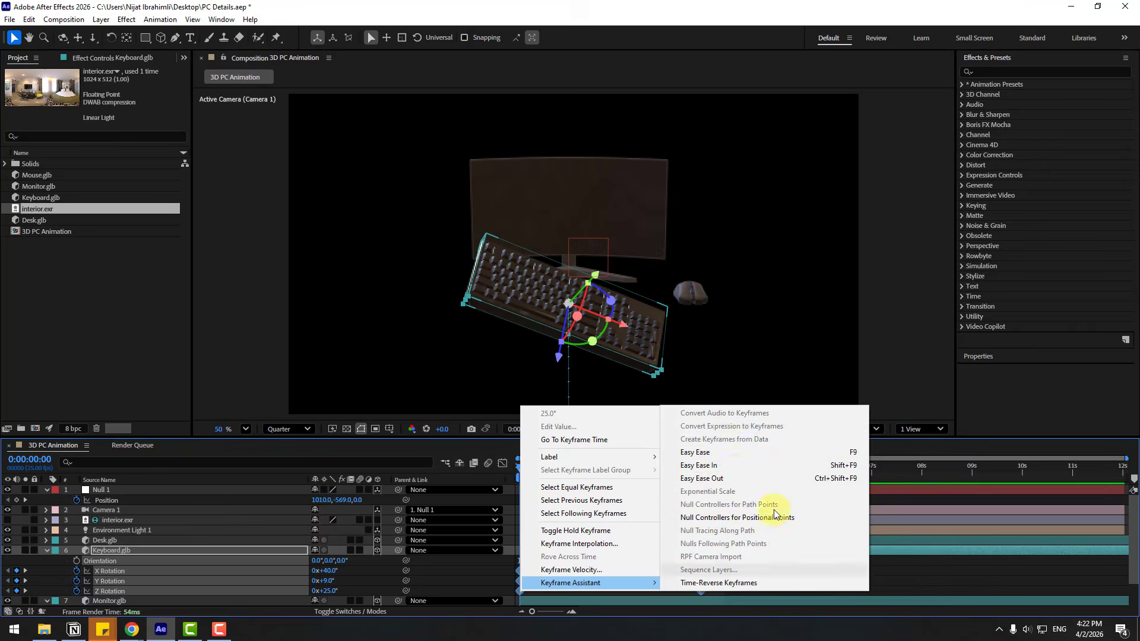
click(707, 454)
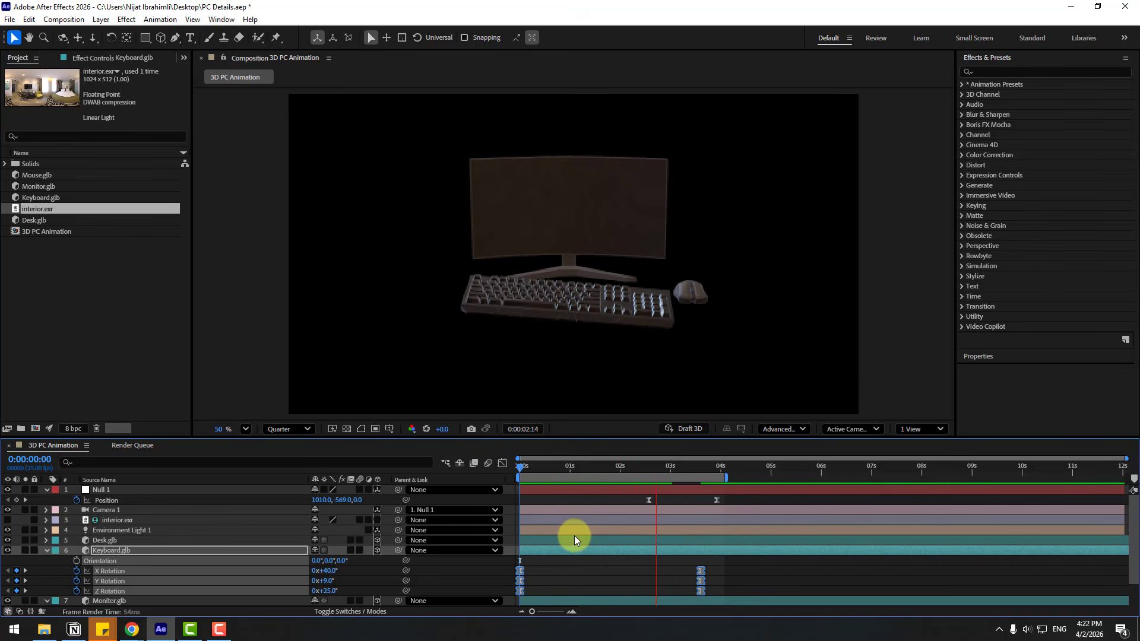
key(space)
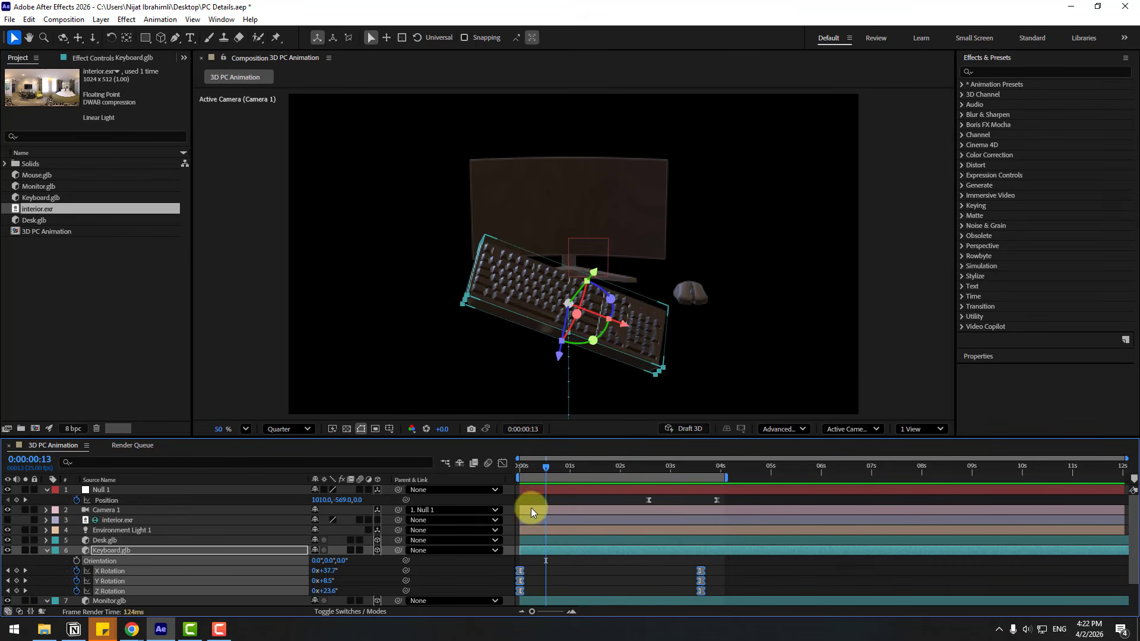
Step: Add X, Y and Z Rotation keyframes at 0° to the monitor layer at 0:00:03:13
scroll(107, 552, down, 2)
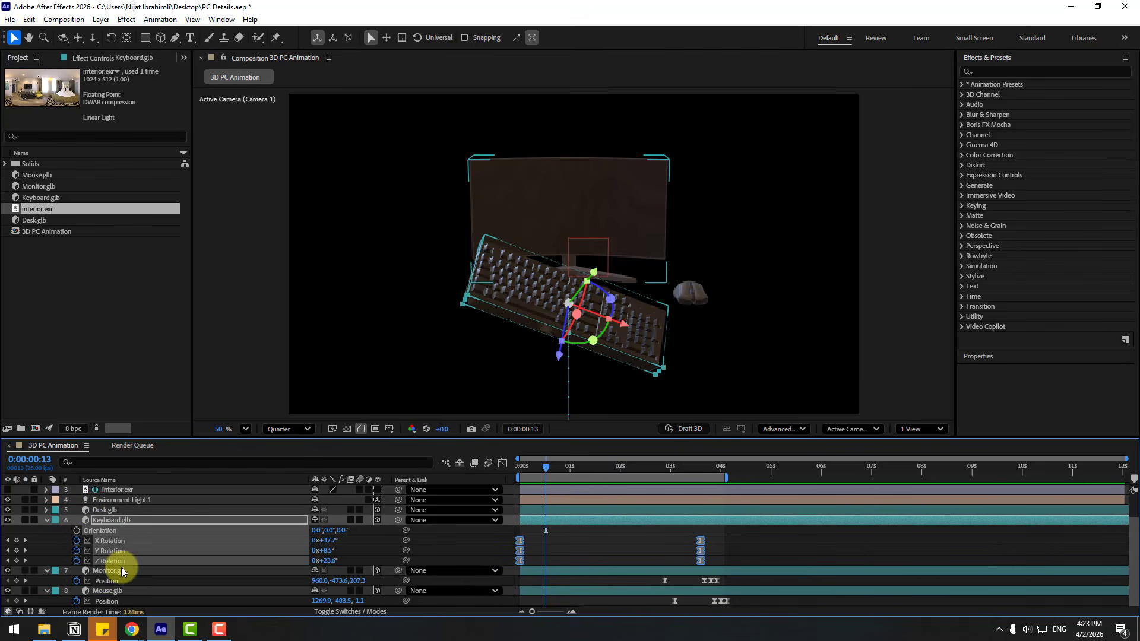
click(105, 571)
key(r)
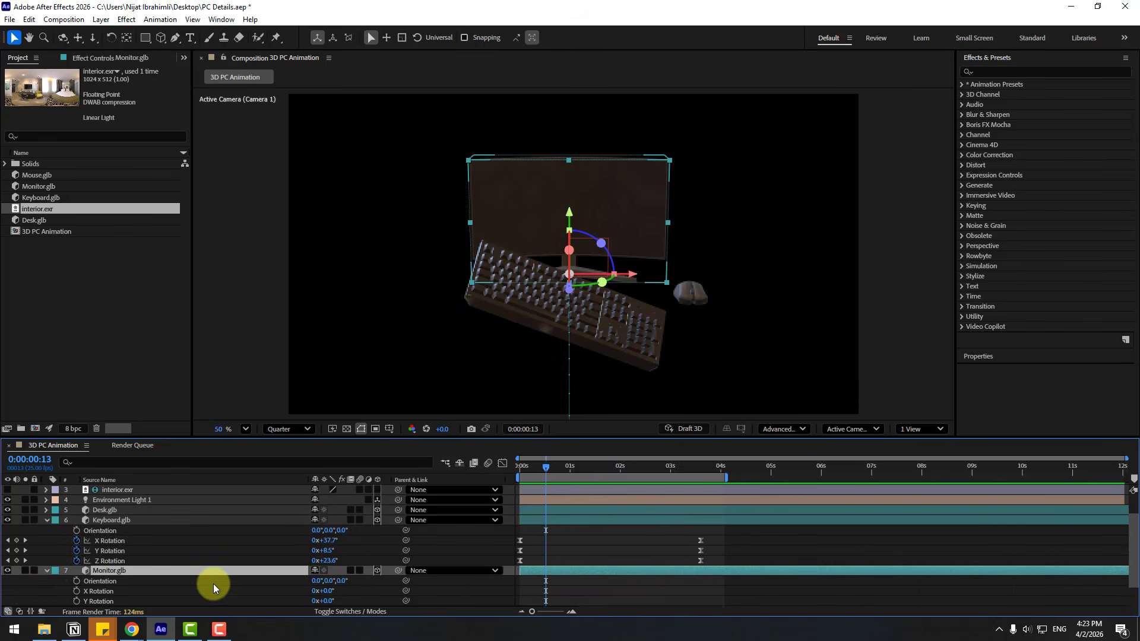
scroll(137, 577, down, 2)
drag(524, 467, 697, 472)
click(77, 561)
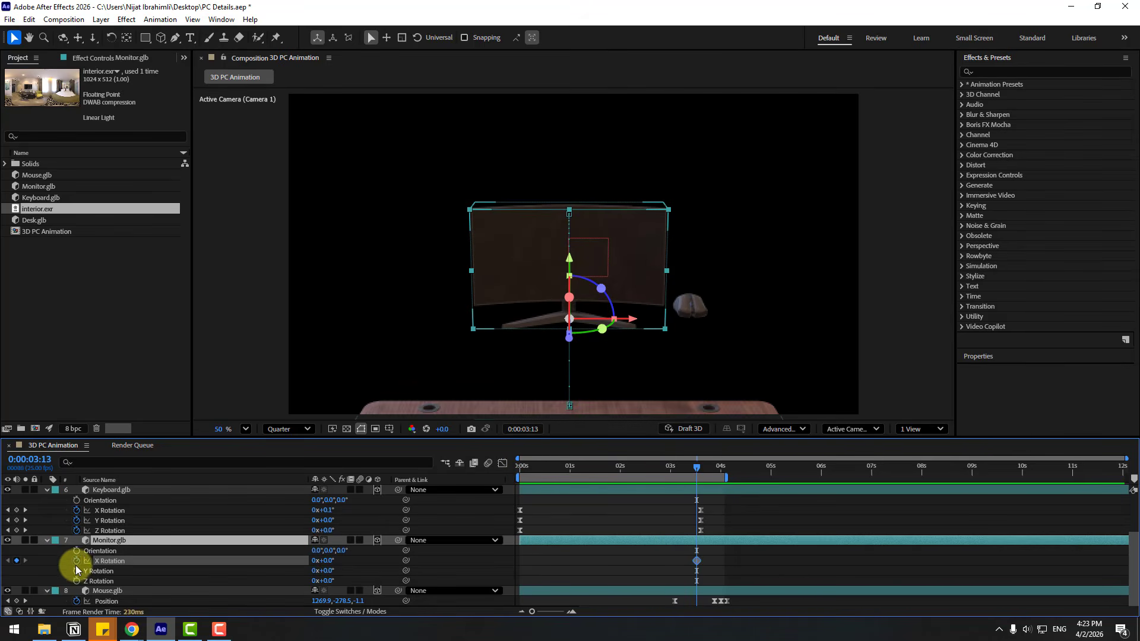
click(76, 570)
click(77, 580)
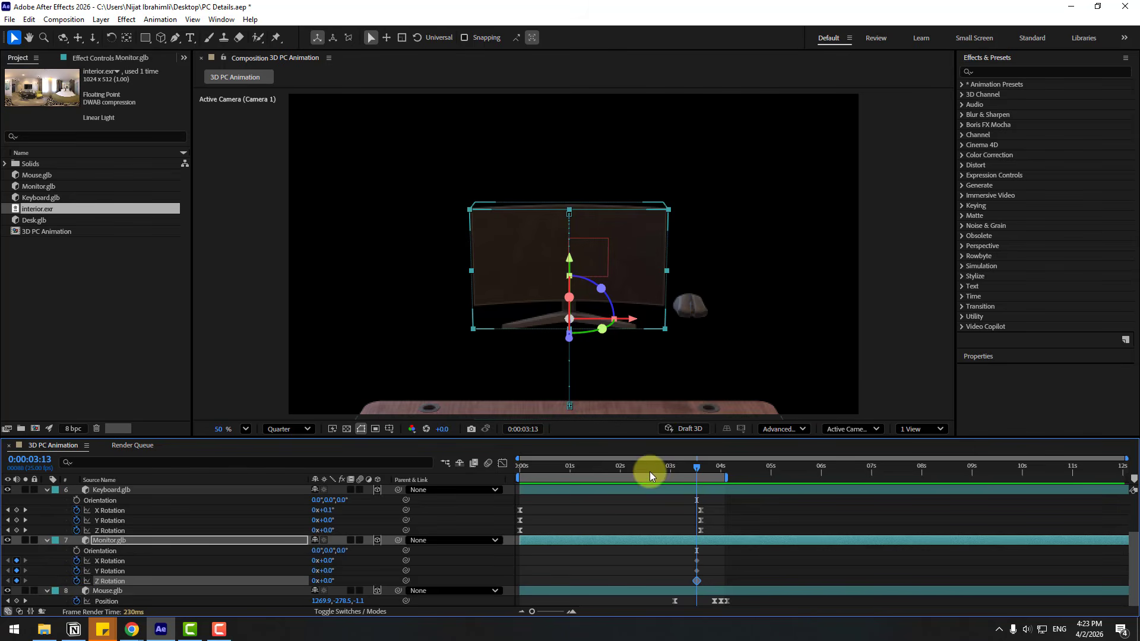
Step: Set the monitor's starting rotation to X -27°, Y 35°, Z -16°, apply Easy Ease to its rotation keyframes, and preview
key(Home)
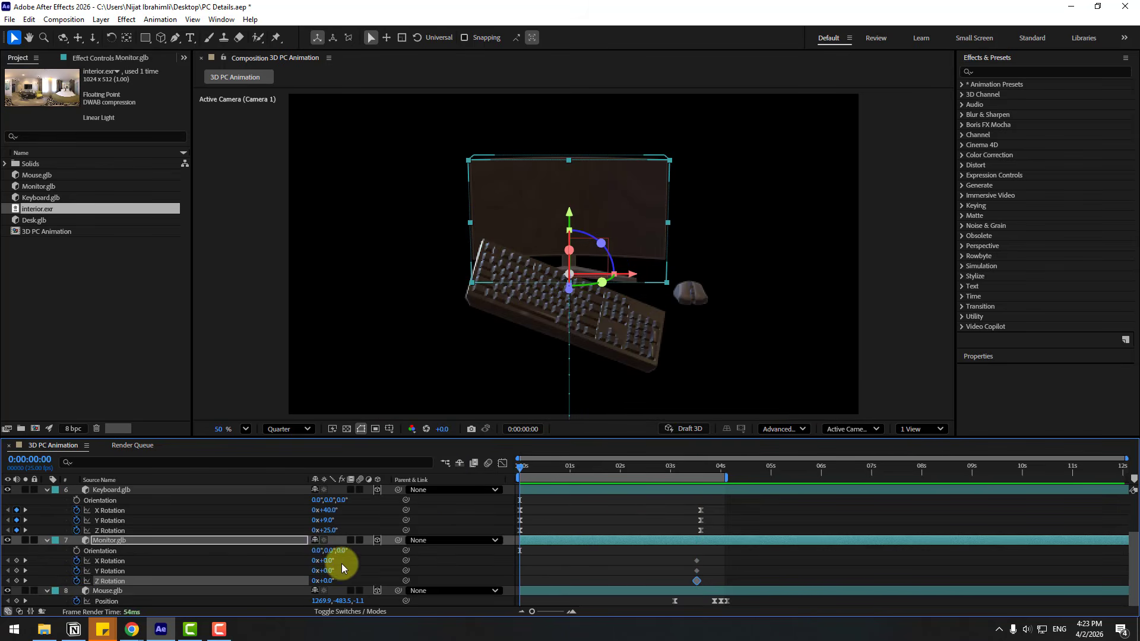
mouse_move(325, 560)
mouse_down()
mouse_move(303, 561)
mouse_move(333, 575)
mouse_move(339, 565)
mouse_move(341, 577)
mouse_move(318, 579)
mouse_up()
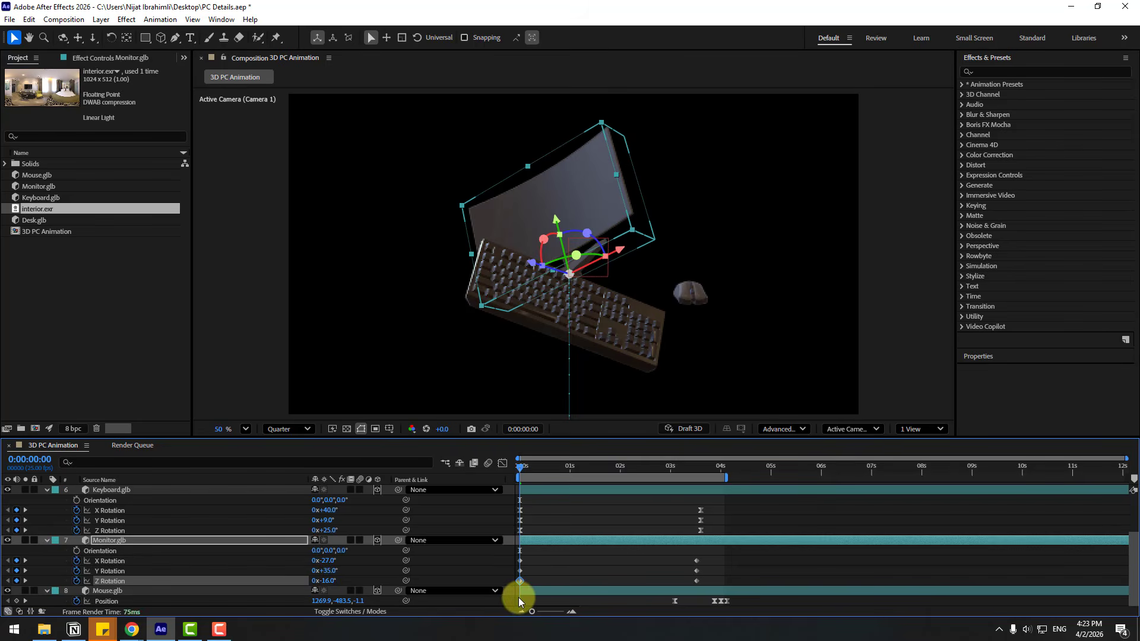
click(676, 562)
drag(738, 556, 516, 585)
right_click(521, 582)
mouse_move(525, 580)
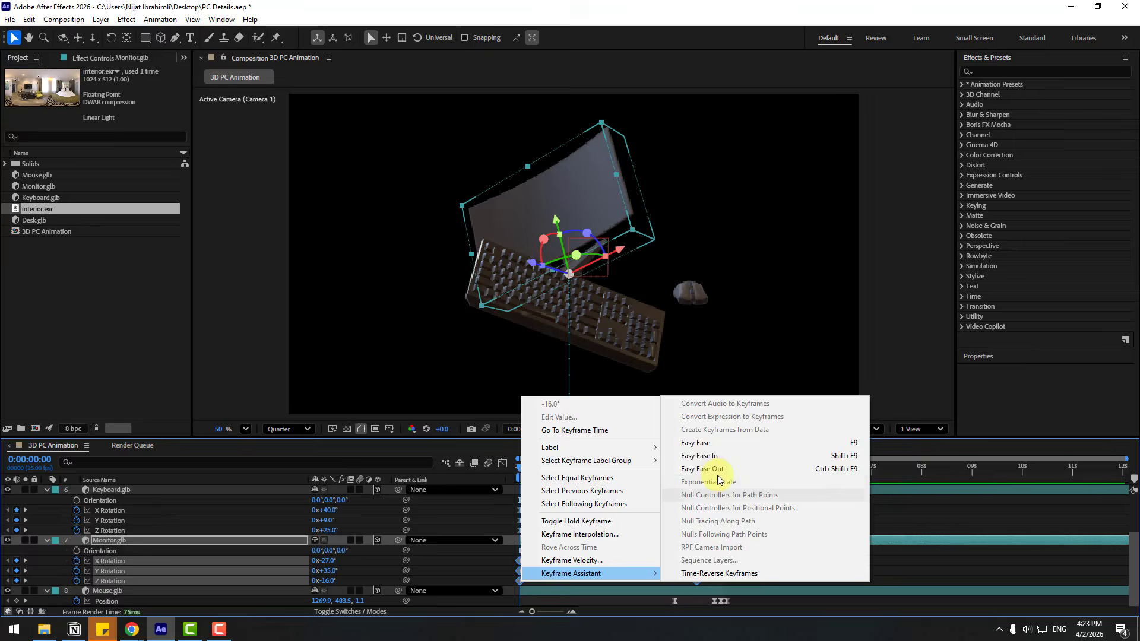
click(695, 444)
key(space)
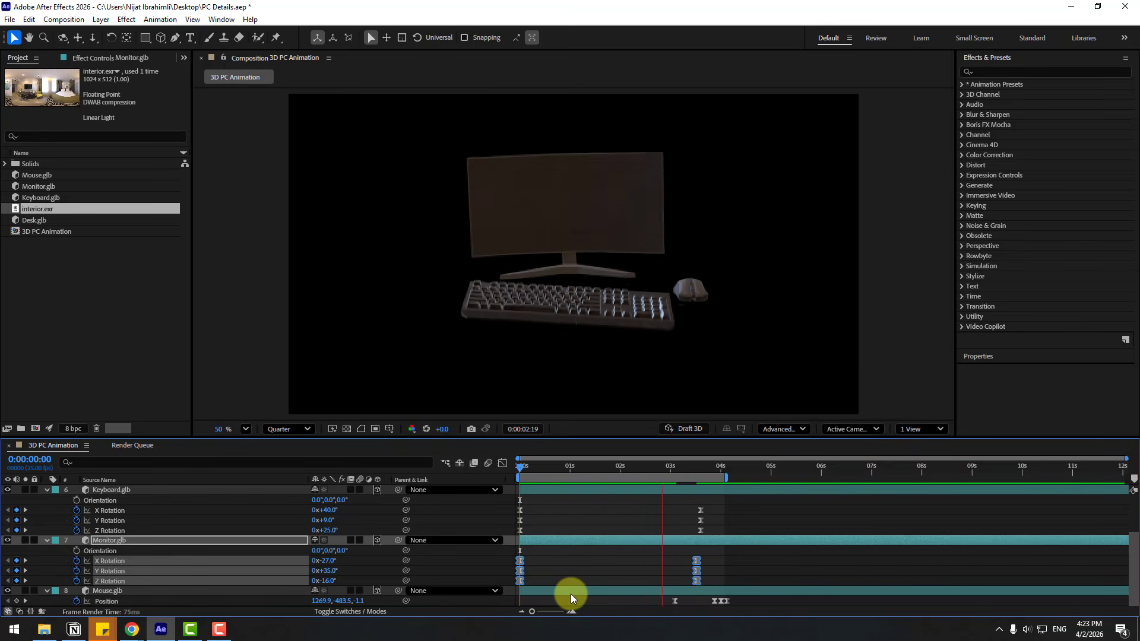
key(space)
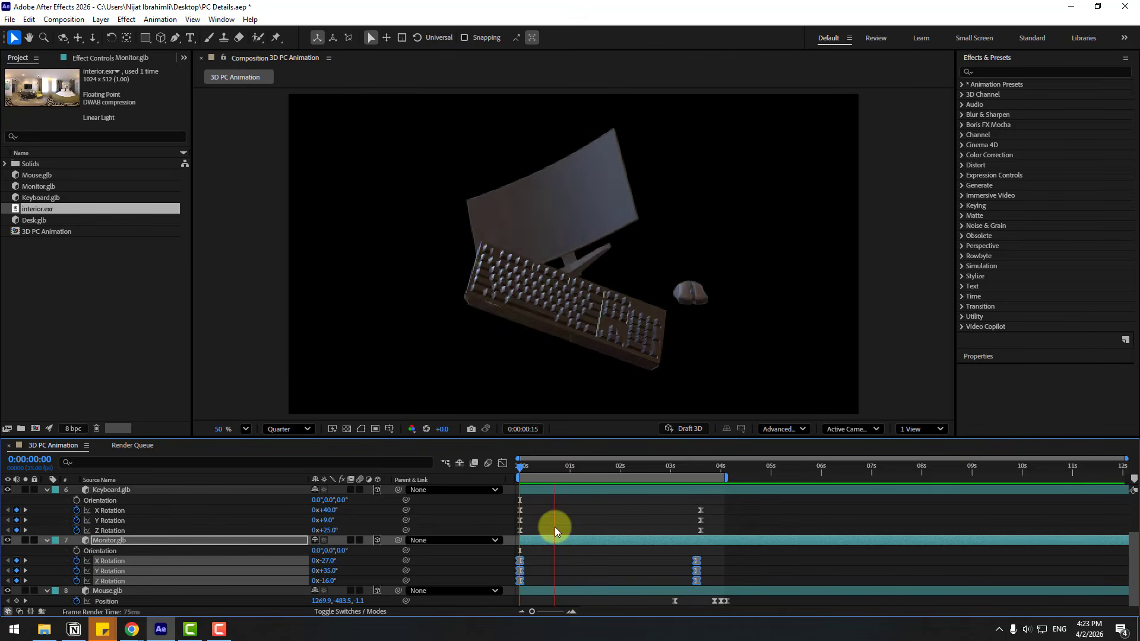
Step: Add X, Y and Z Rotation keyframes at 0° to the mouse layer at 0:00:03:17
click(119, 590)
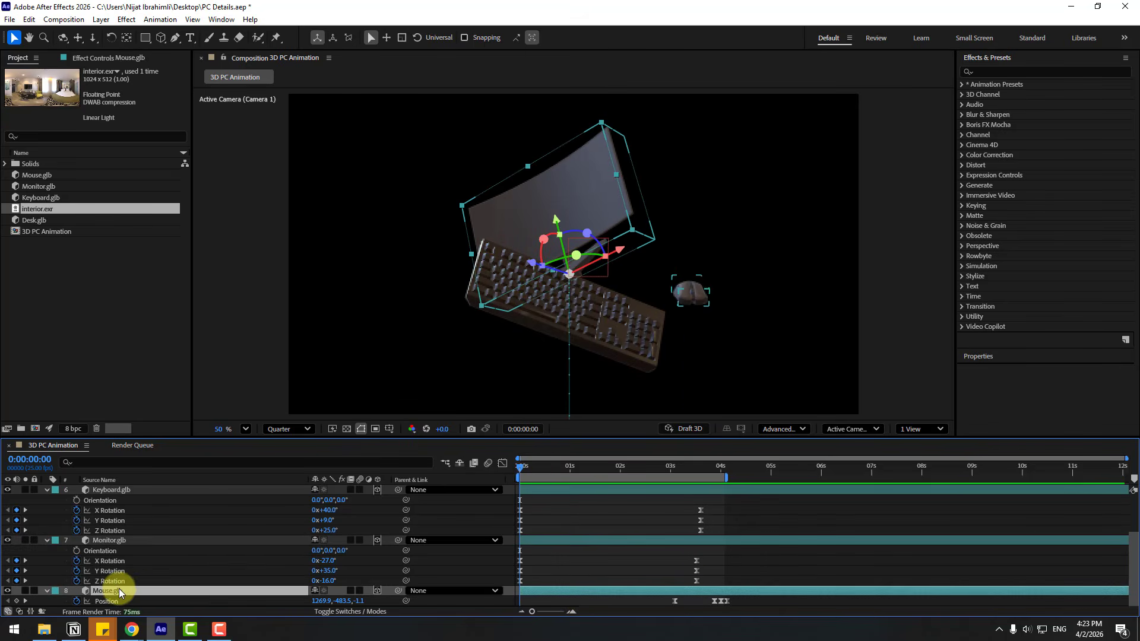
key(r)
scroll(149, 576, down, 1)
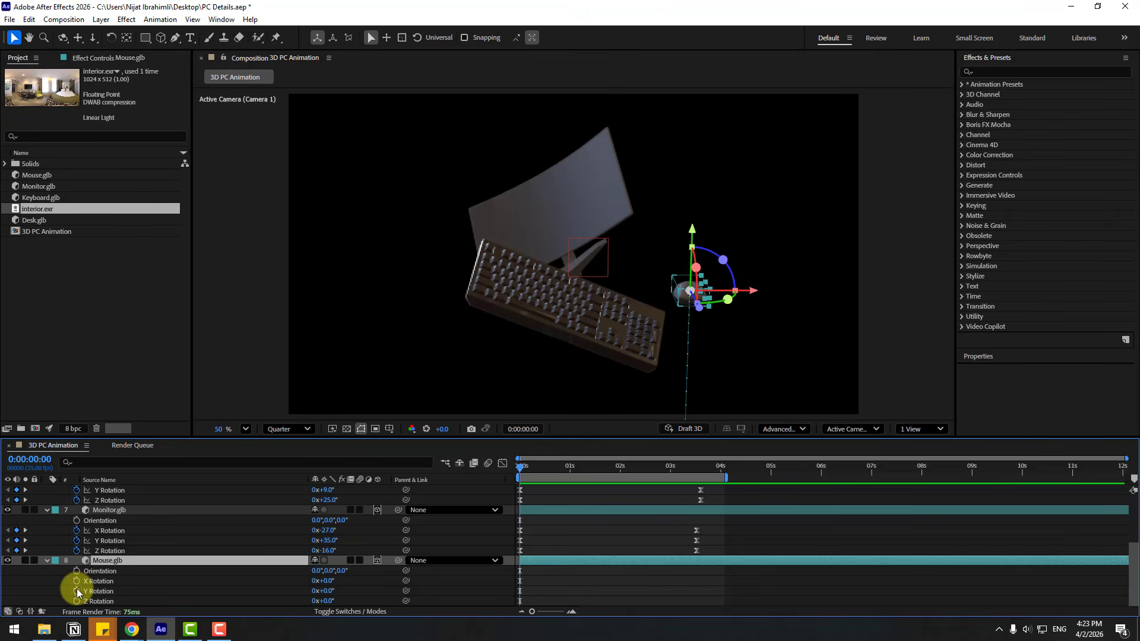
drag(682, 472, 704, 476)
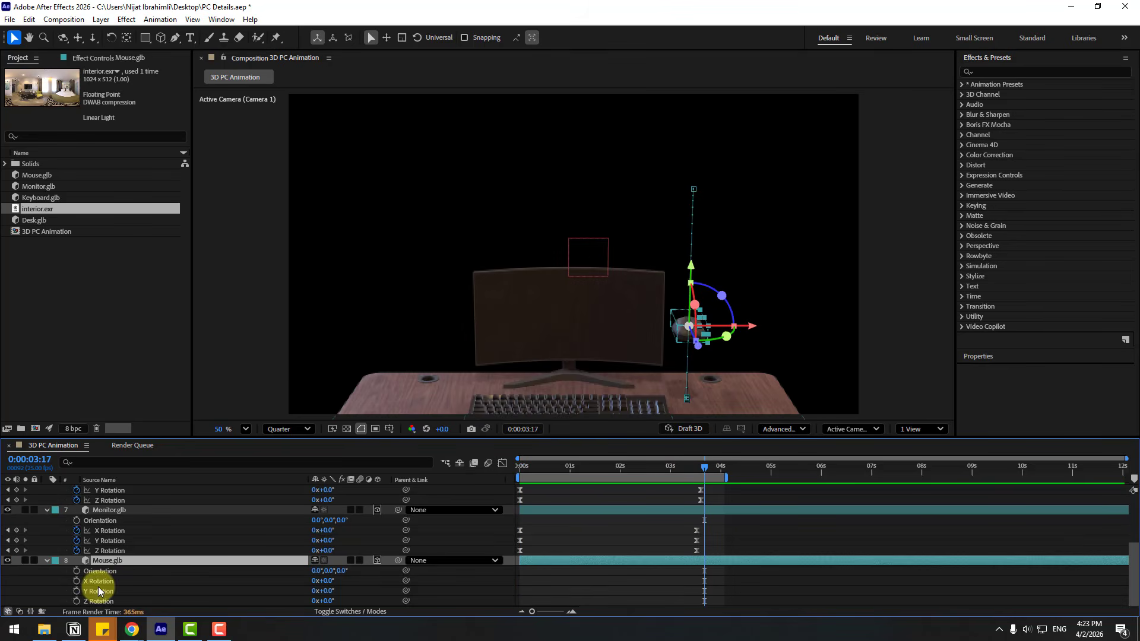
click(76, 580)
click(76, 591)
click(77, 601)
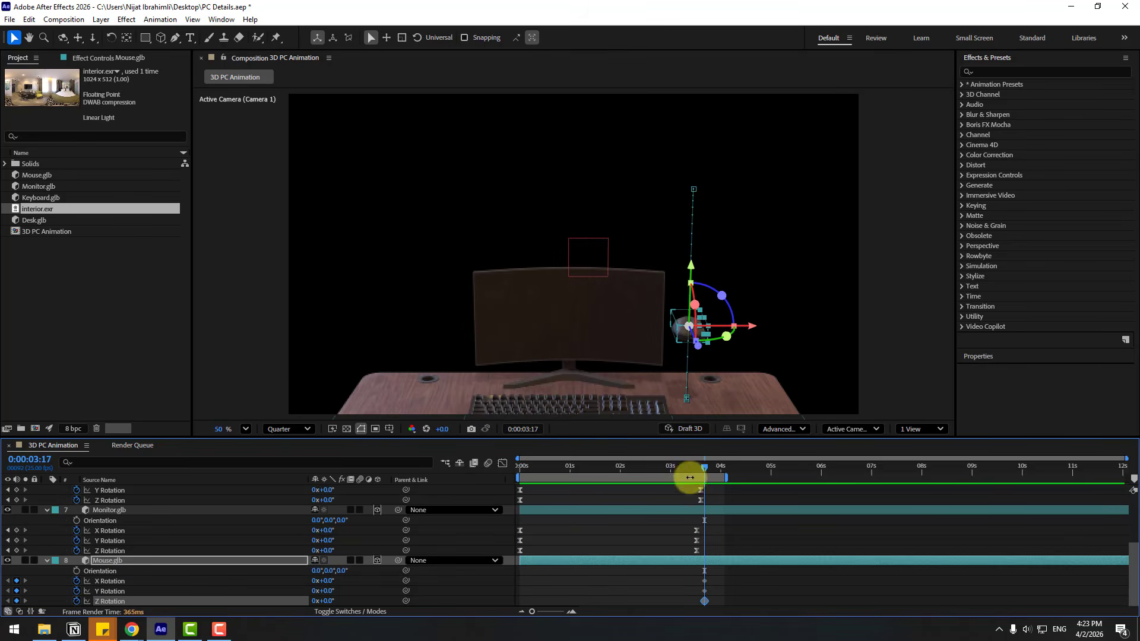
Step: Set the mouse's rotation at the composition start to X 285°, Y 62°, Z 64° and preview the animation
drag(690, 477, 469, 479)
drag(331, 592, 491, 583)
click(753, 588)
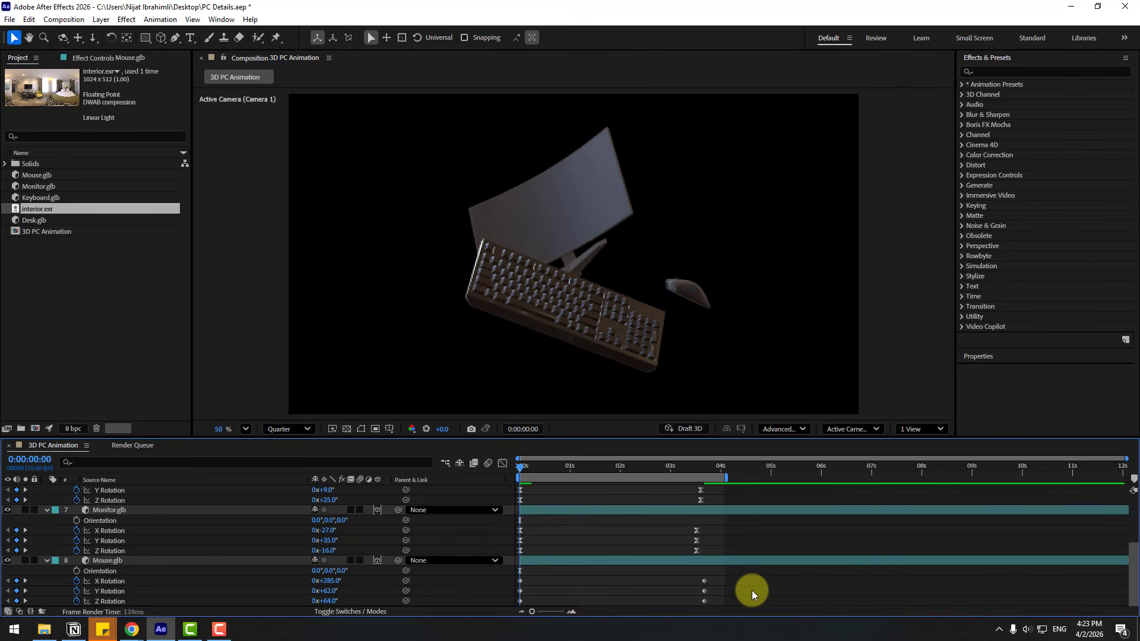
key(space)
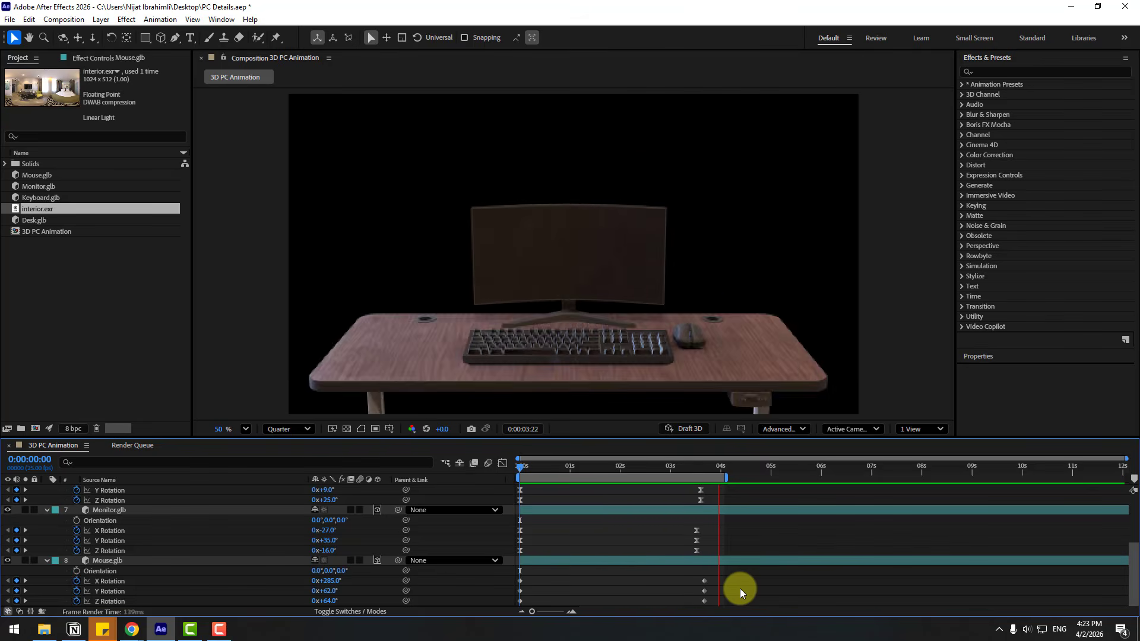
key(space)
Step: Apply Easy Ease to the mouse's rotation keyframes and move the ending ones later to about 4.5 seconds
drag(730, 574, 500, 606)
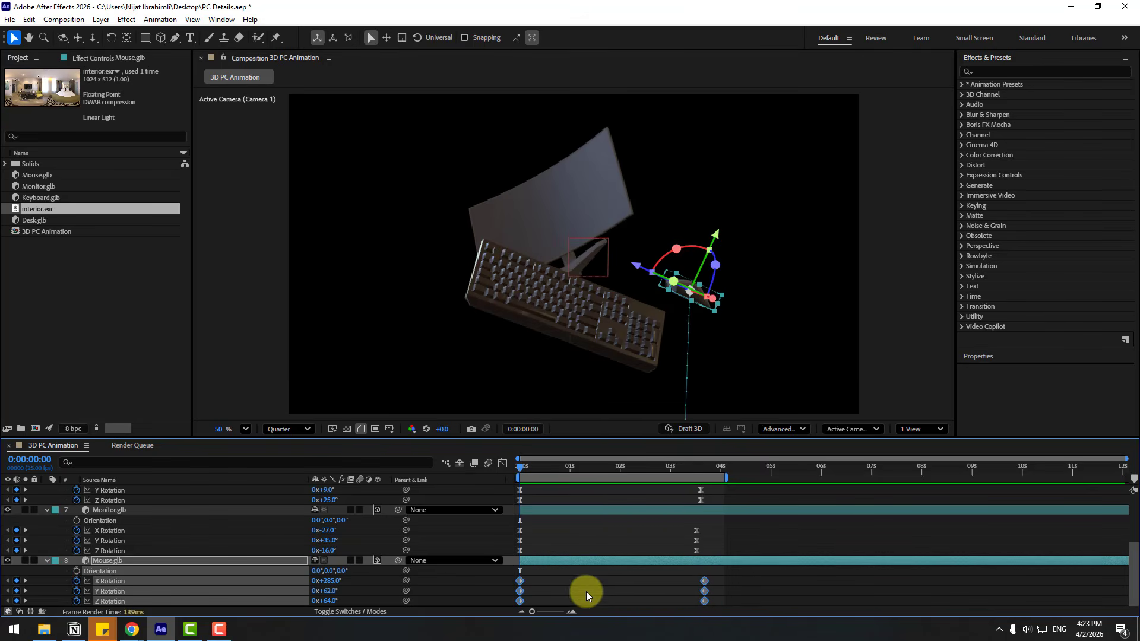
right_click(706, 599)
mouse_move(742, 587)
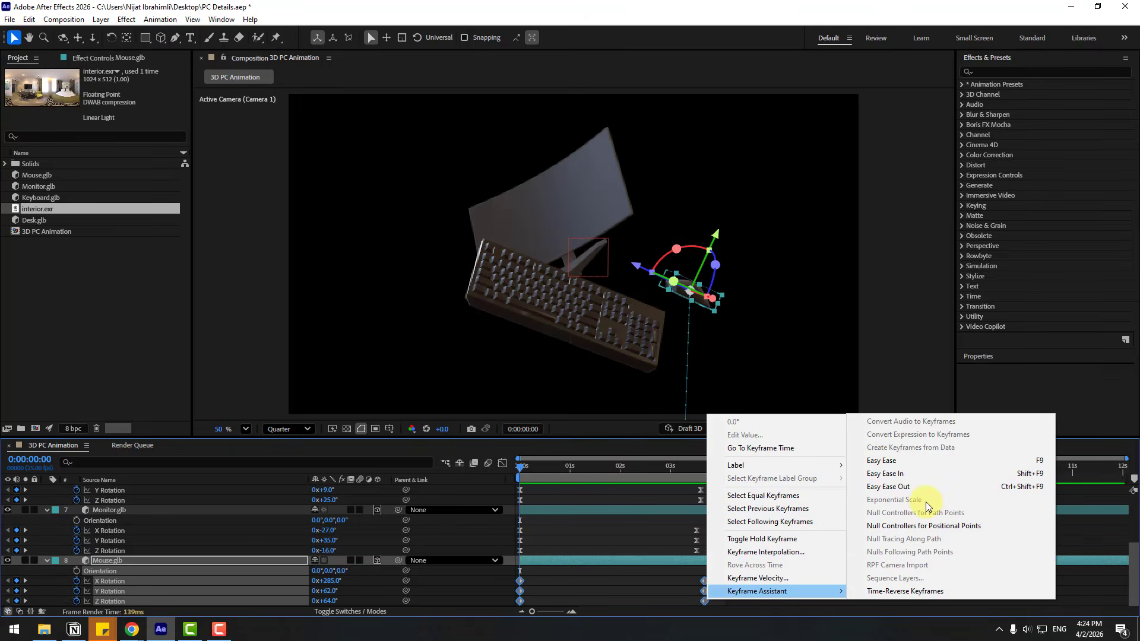
click(869, 482)
drag(681, 469, 698, 468)
drag(729, 577, 688, 614)
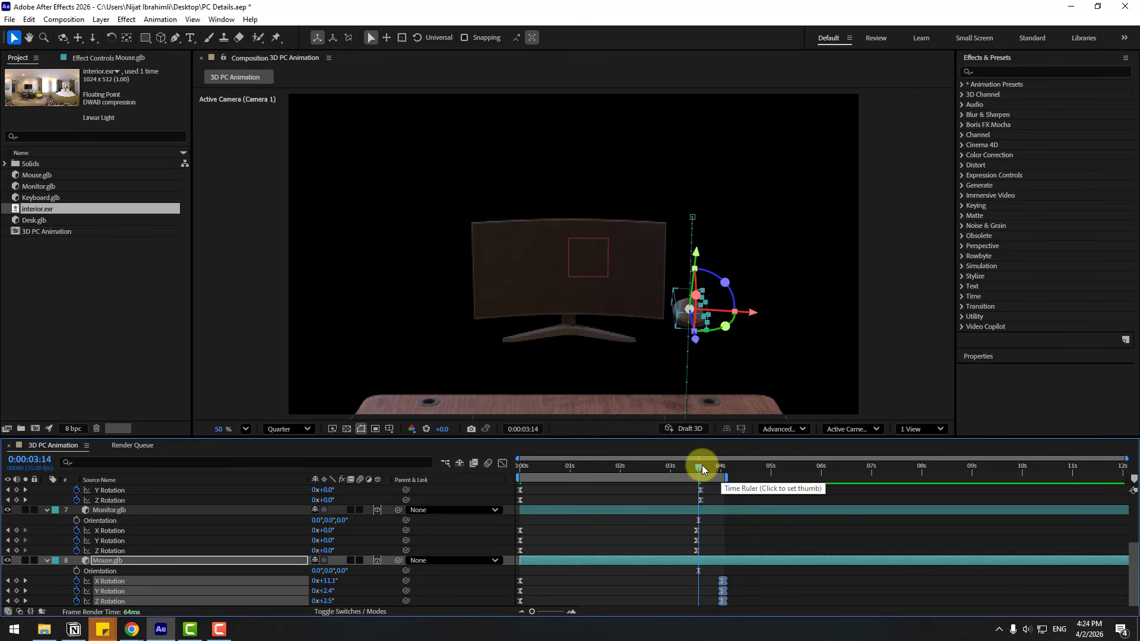
drag(706, 466, 735, 474)
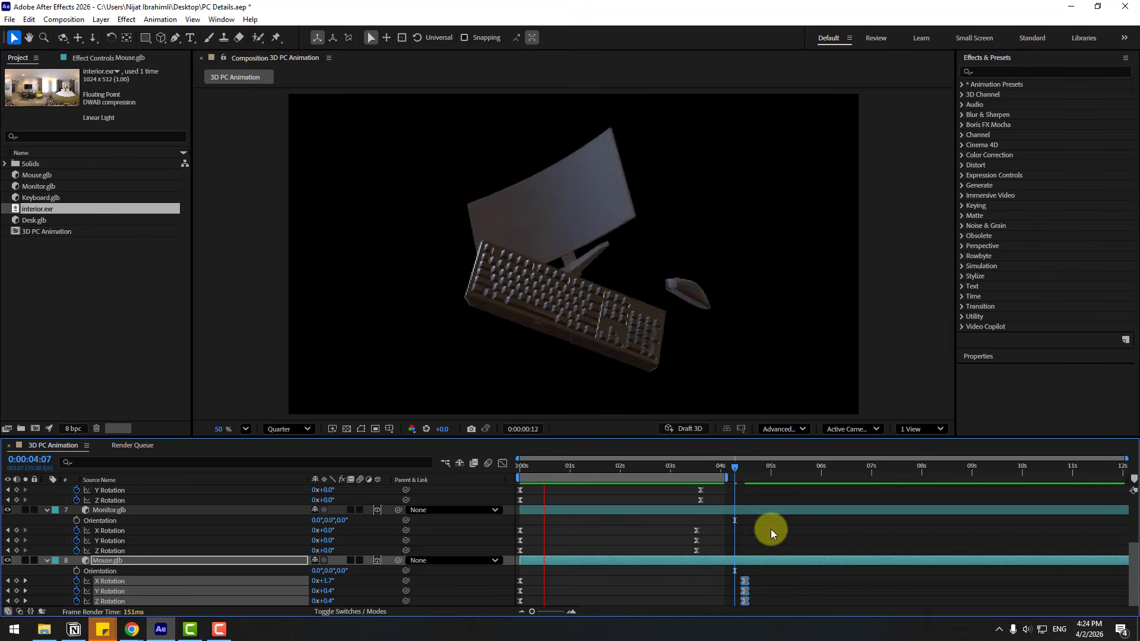
Step: Extend the end of the work area to about 5 seconds and preview the animation
key(space)
drag(728, 477, 781, 476)
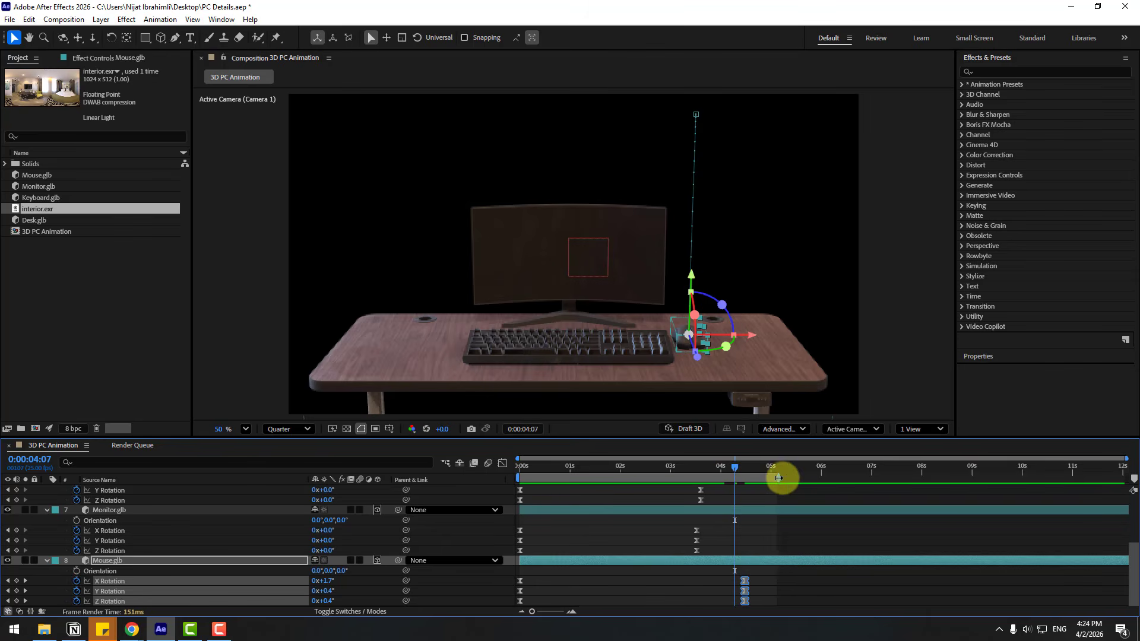
key(space)
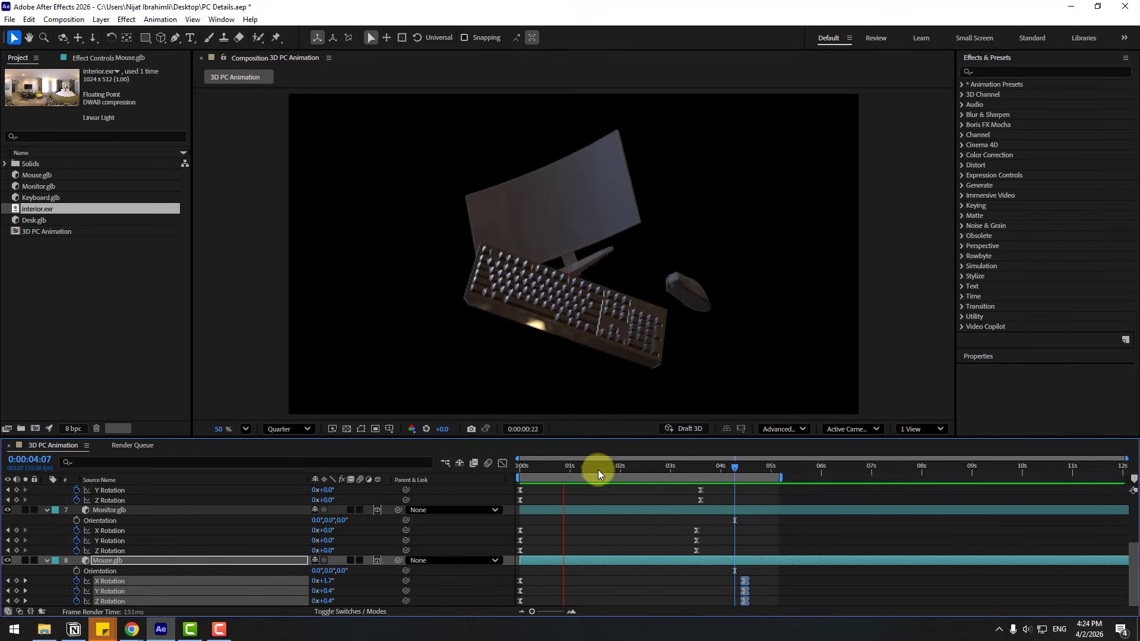
click(597, 469)
Step: Move the null's last position keyframe earlier to about 3.7 seconds and preview the animation
scroll(623, 523, up, 3)
click(132, 494)
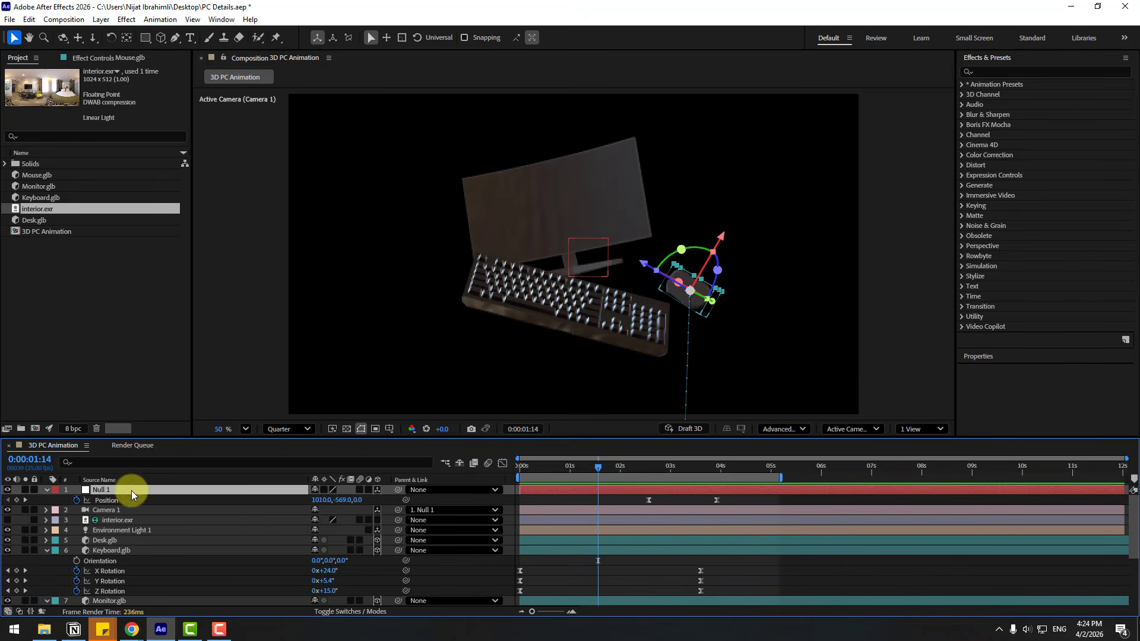
drag(607, 472, 703, 501)
click(682, 467)
drag(656, 467, 722, 470)
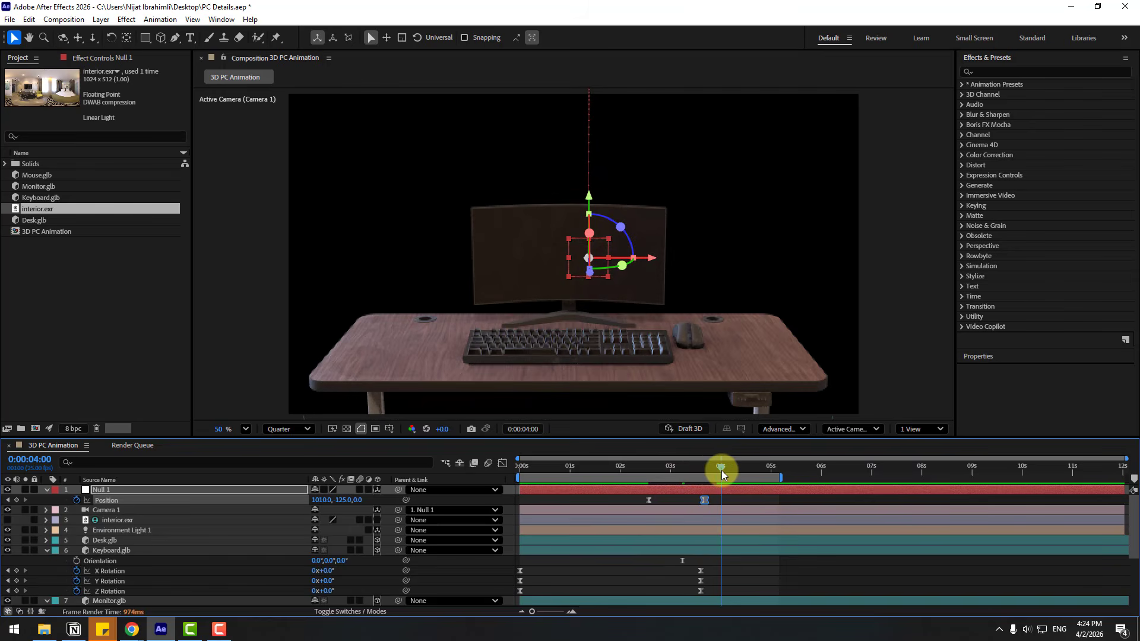
key(space)
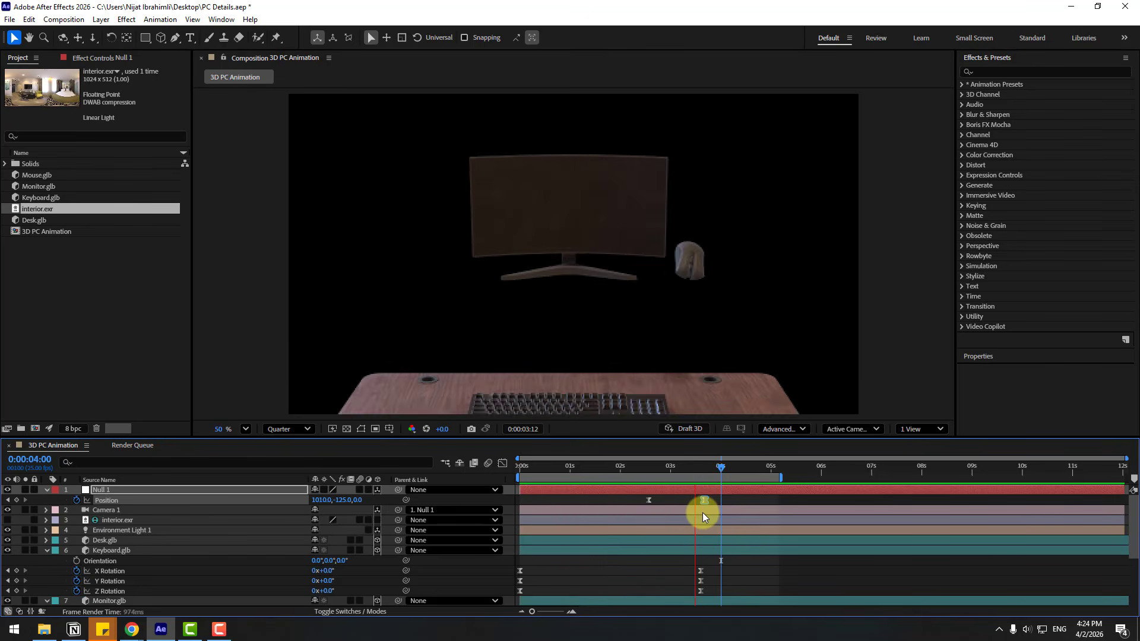
key(space)
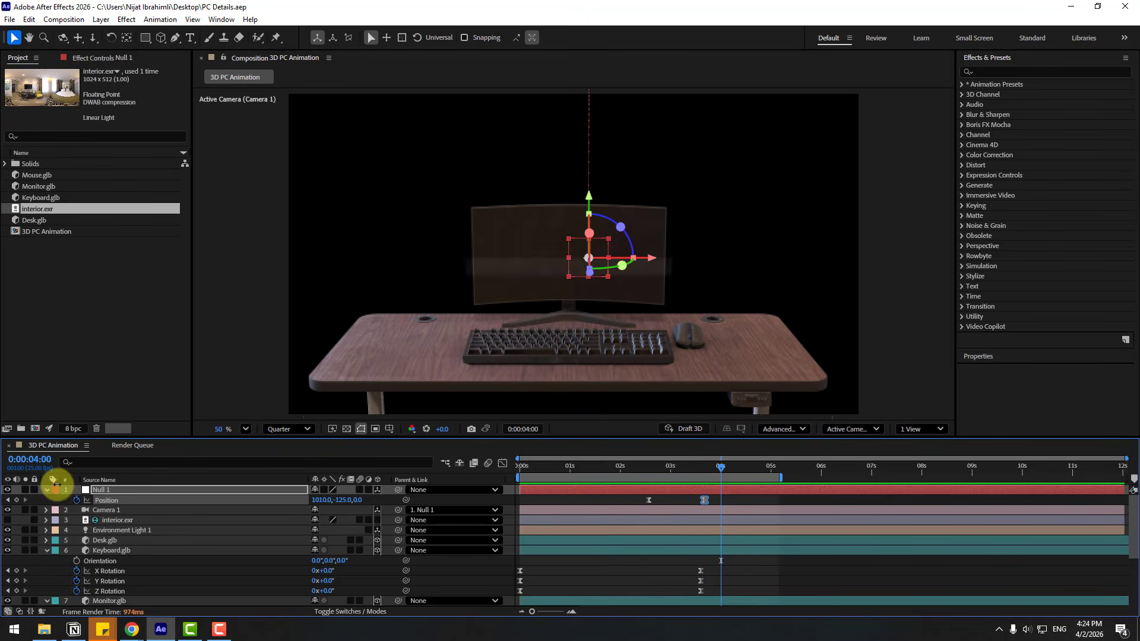
Step: Add a position keyframe to the null one frame before its existing 2:14 keyframe
click(104, 492)
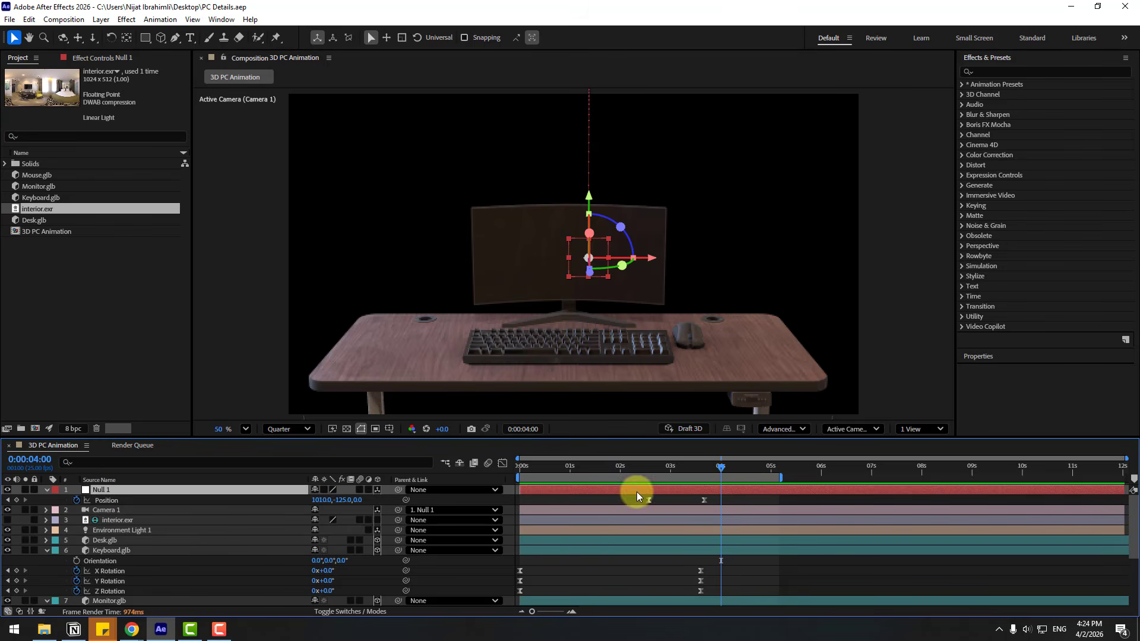
key(j)
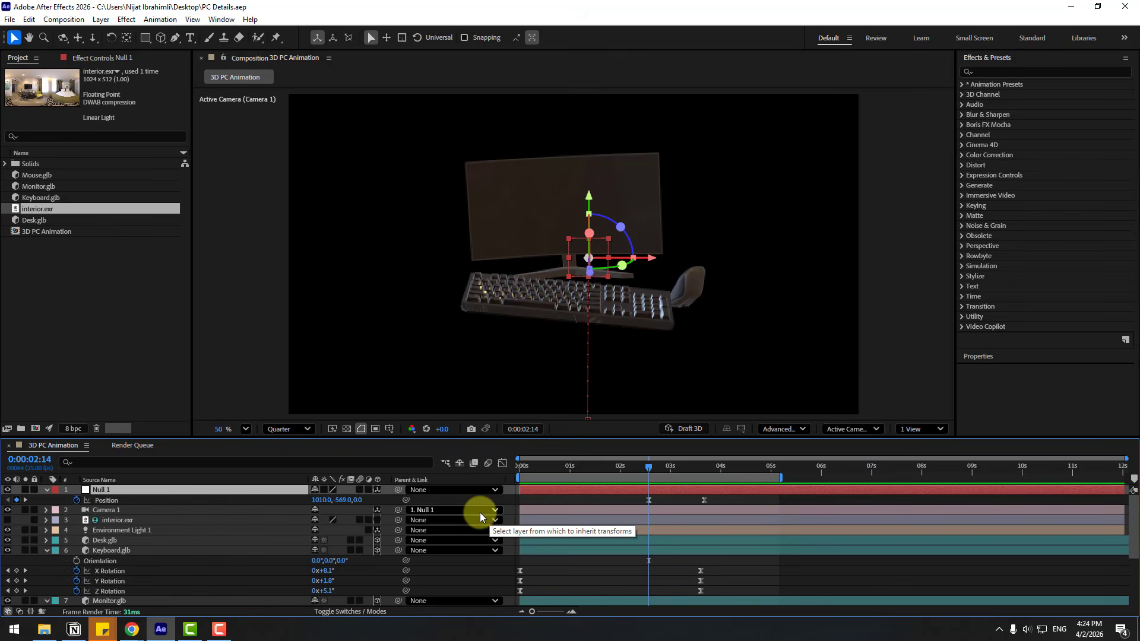
key(Page_Up)
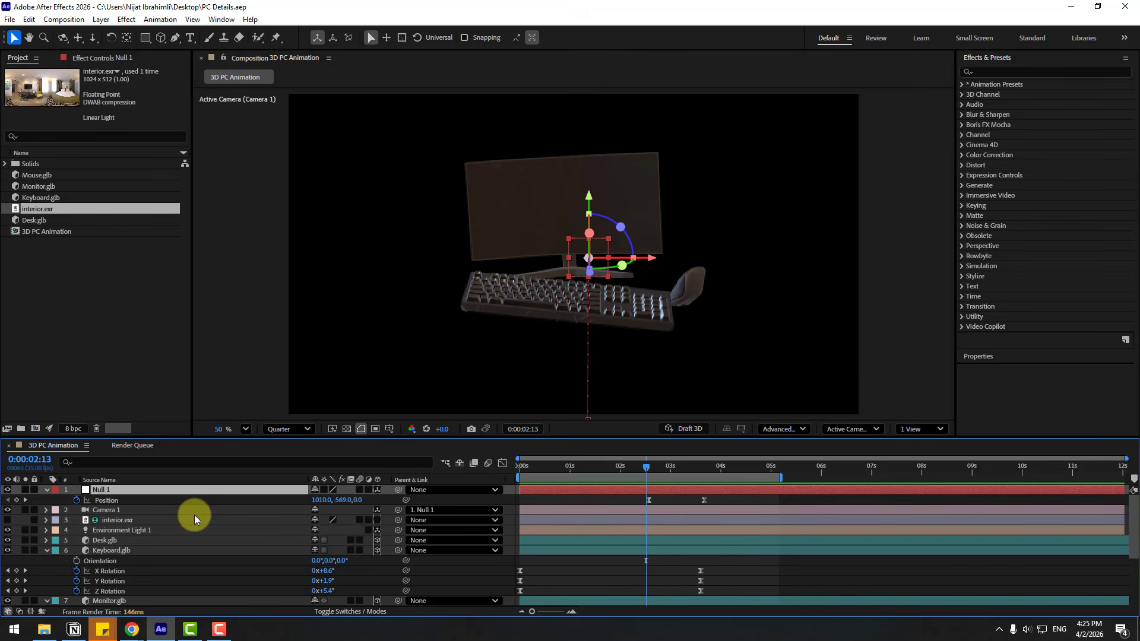
click(17, 500)
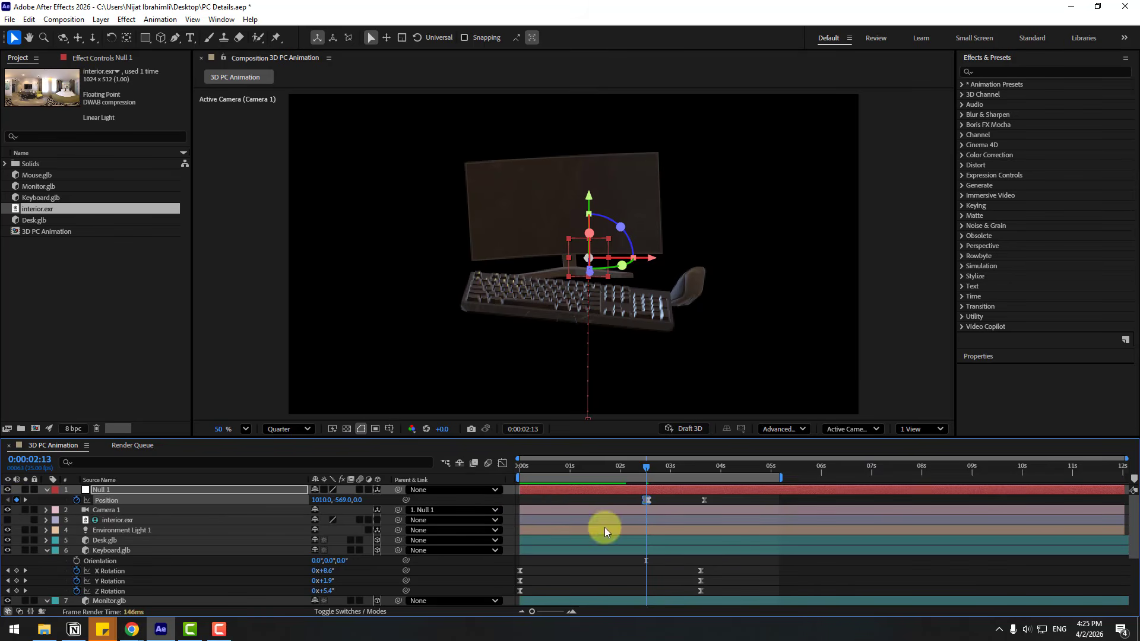
Step: Set the null's position at the composition start to Y -459 and Z 643, and preview the animation
drag(588, 467, 502, 466)
drag(357, 500, 723, 490)
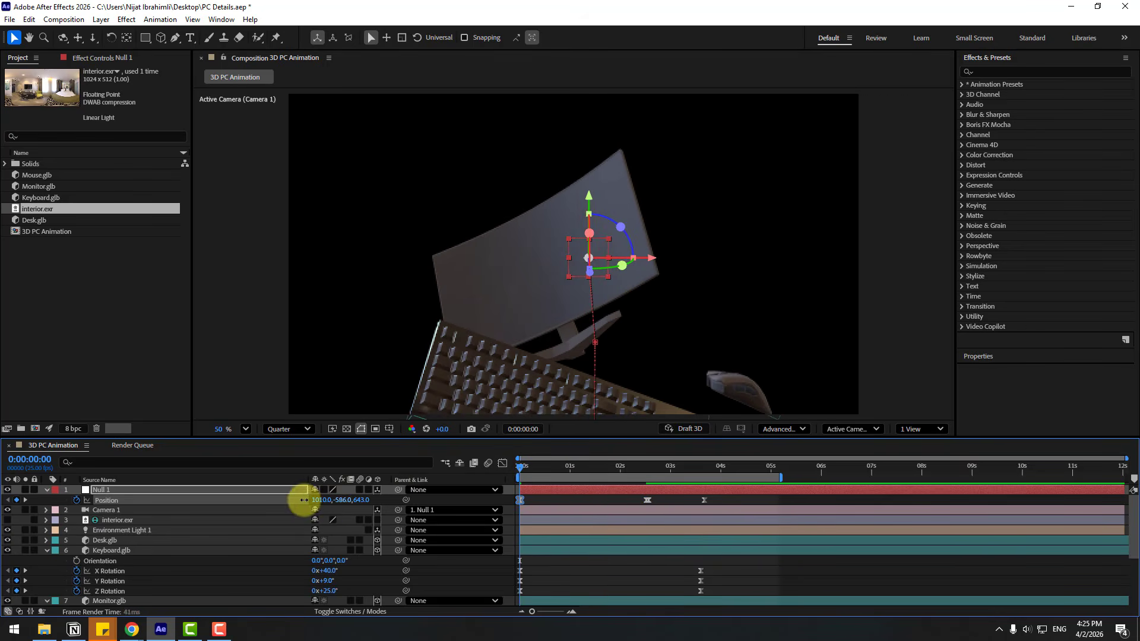
drag(304, 500, 407, 500)
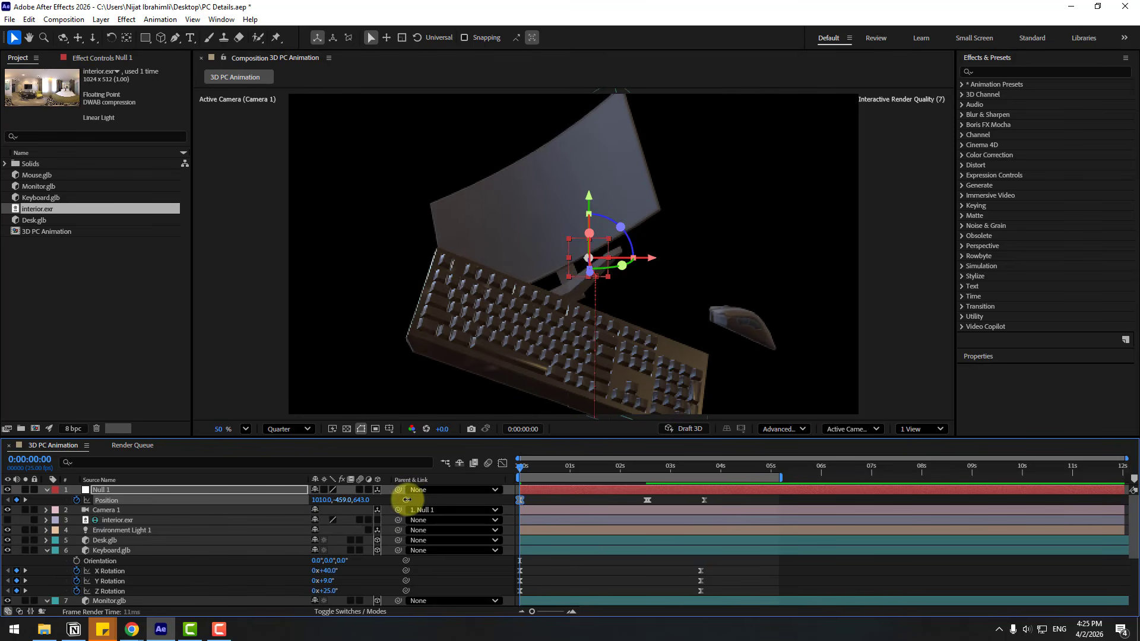
key(space)
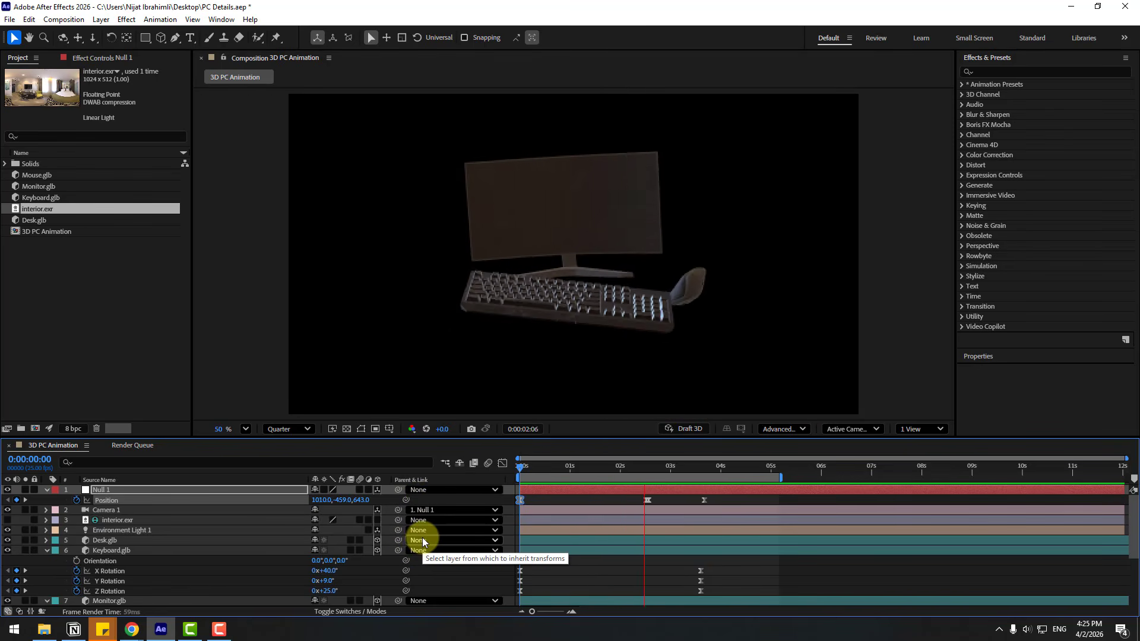
key(space)
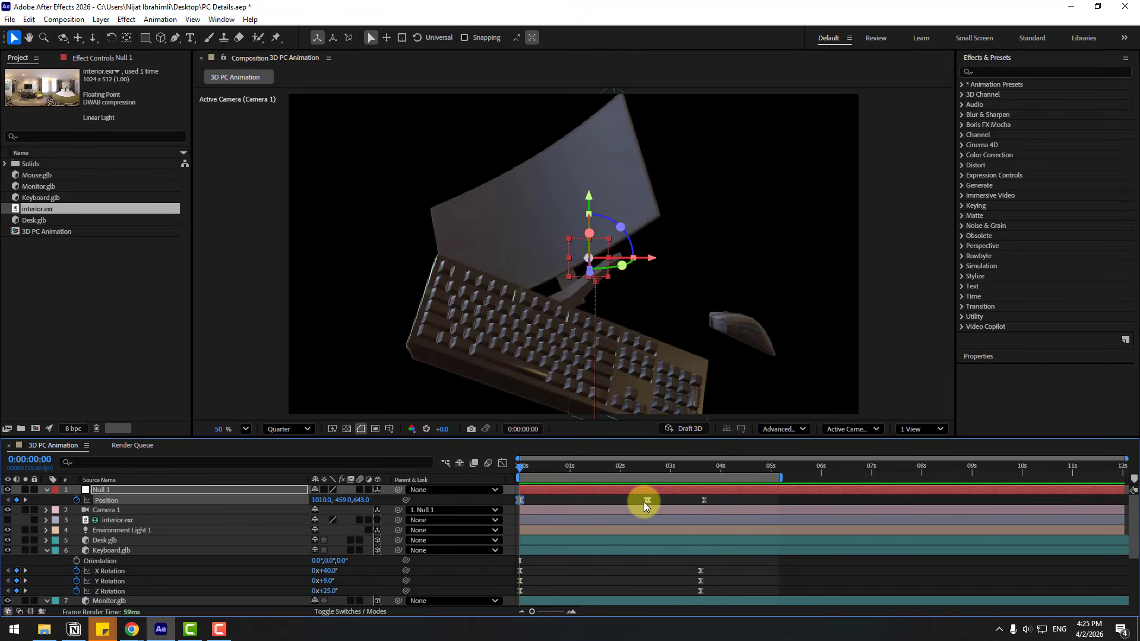
Step: Delete the null's position keyframe at 2:13 and preview the animation
click(644, 501)
key(Delete)
key(space)
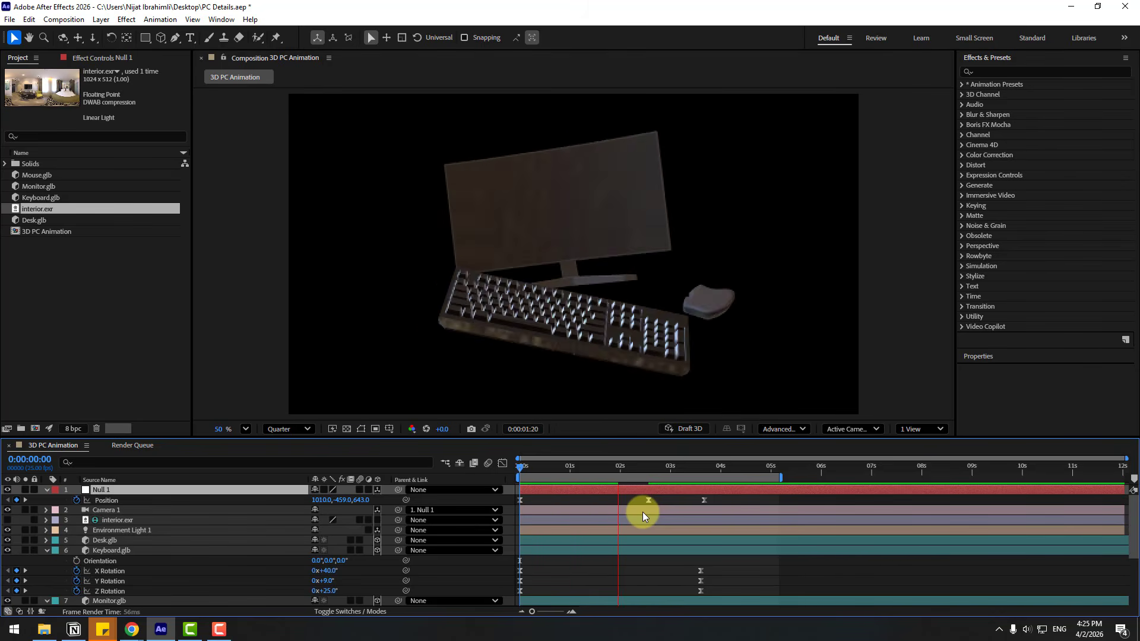
Step: Make the velocity of the null's 2:14 position keyframe continuous, with an incoming speed of 50 pixels/sec
click(648, 501)
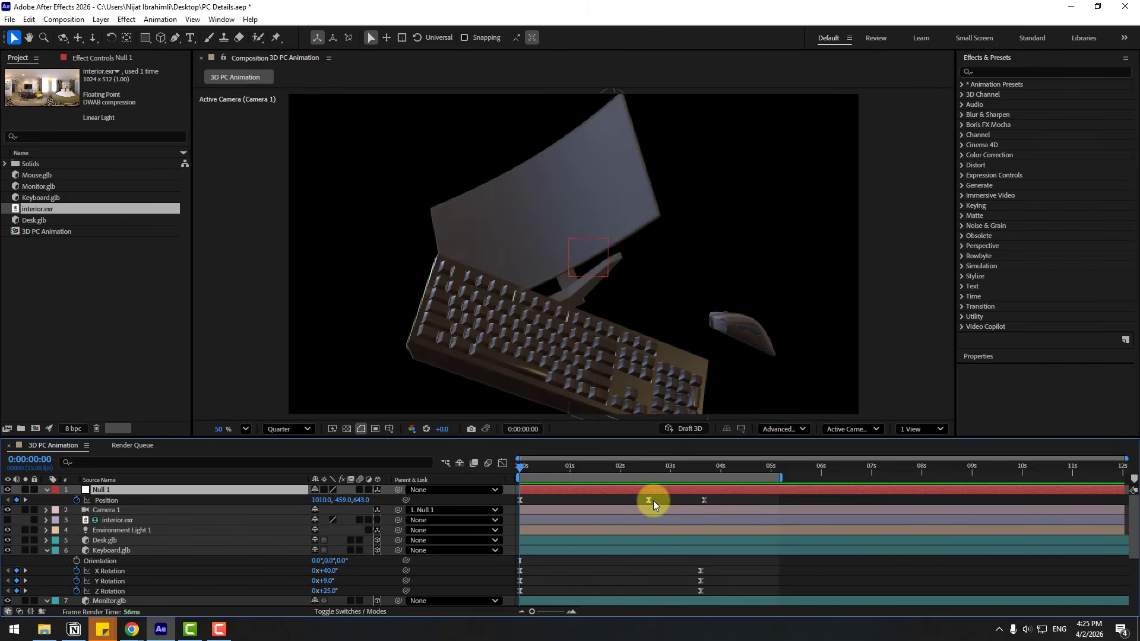
key(shift+F3)
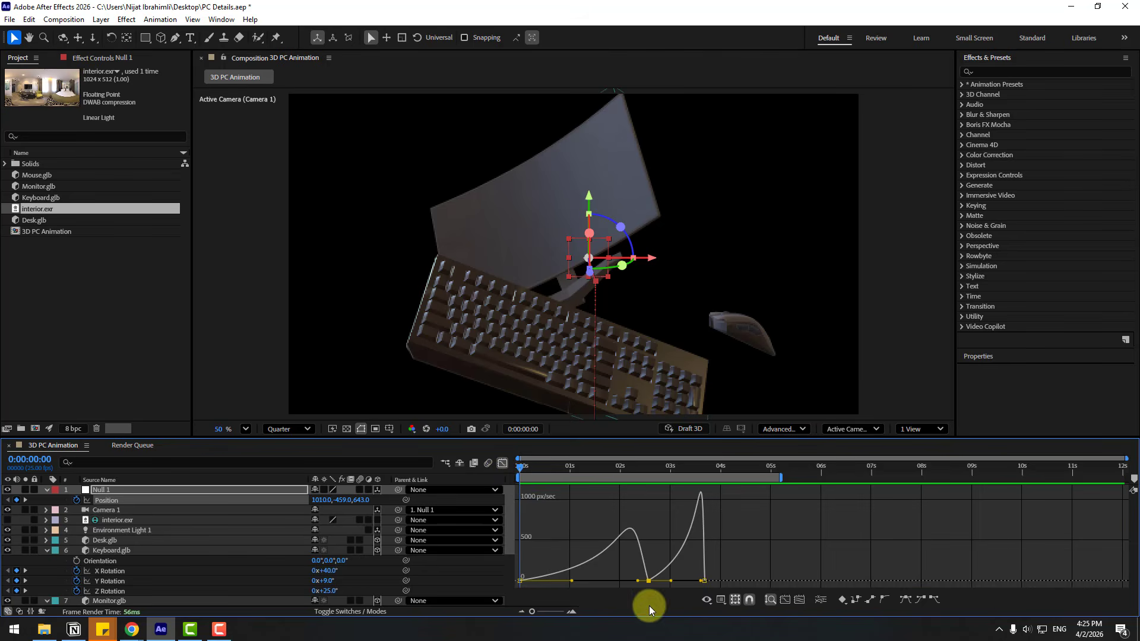
right_click(649, 578)
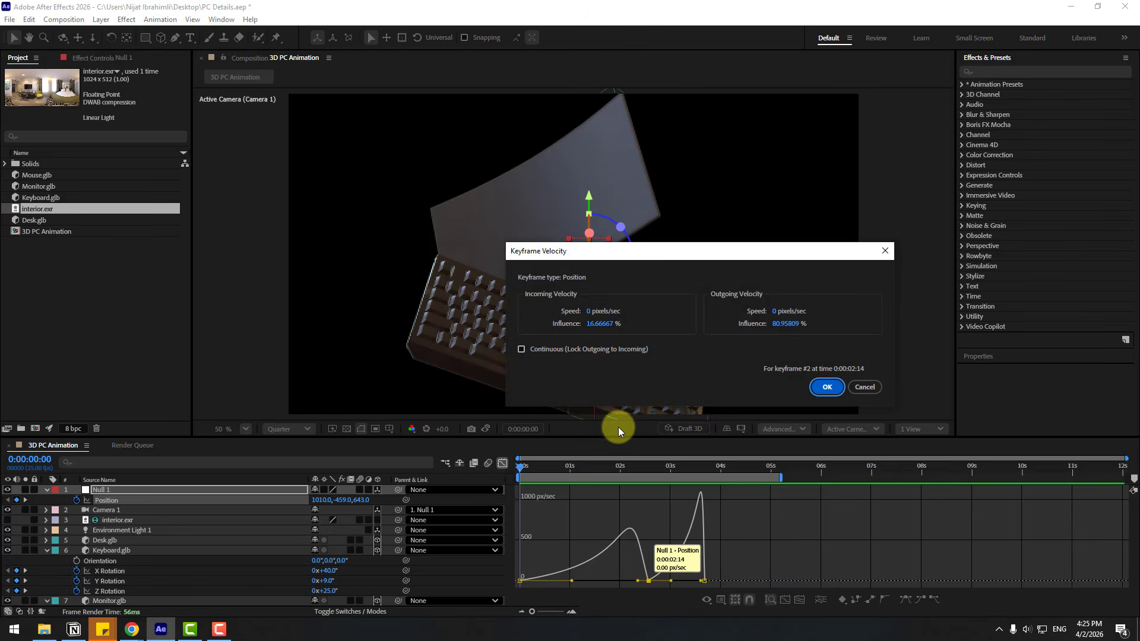
click(521, 350)
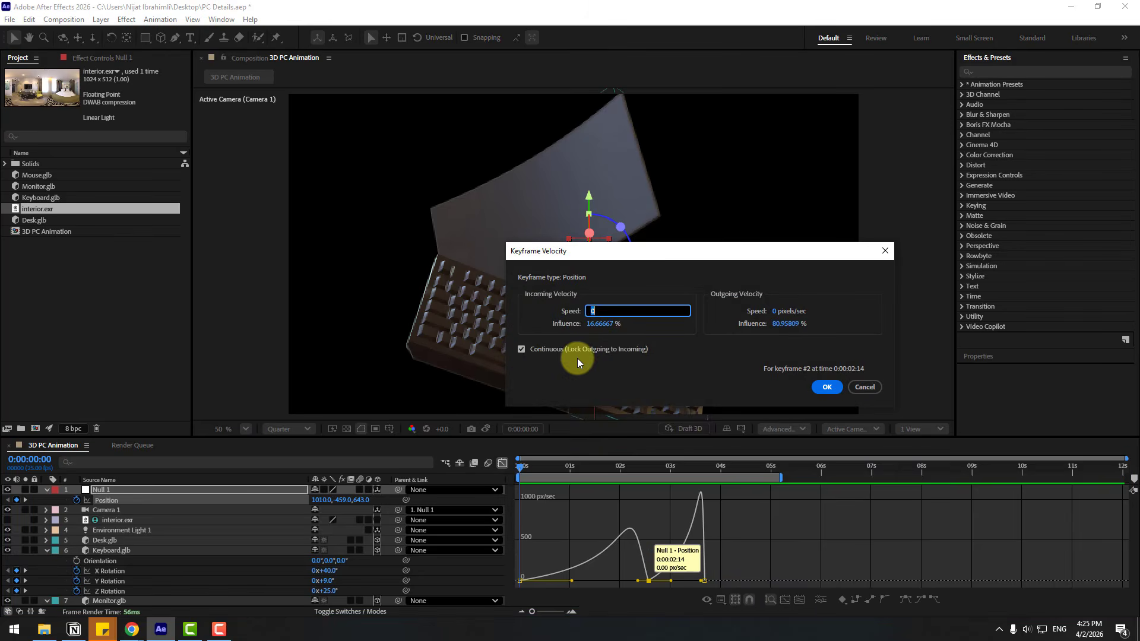
text(50)
click(822, 387)
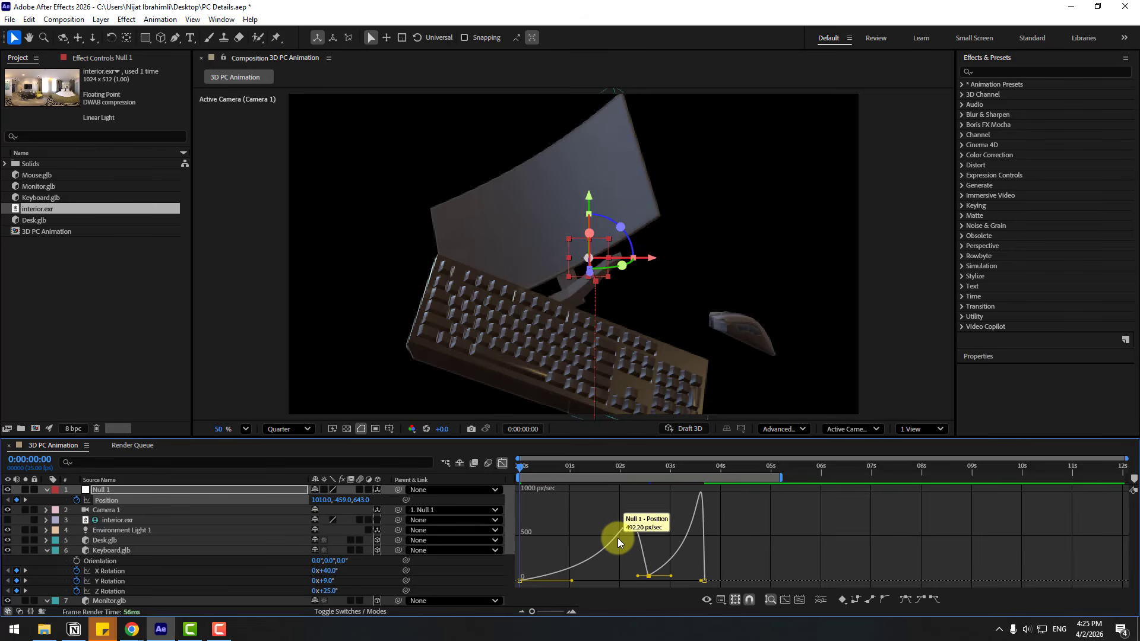
Step: Raise the speed of the null's 2:14 position keyframe slightly in the speed graph and preview the animation
drag(649, 576, 650, 572)
key(space)
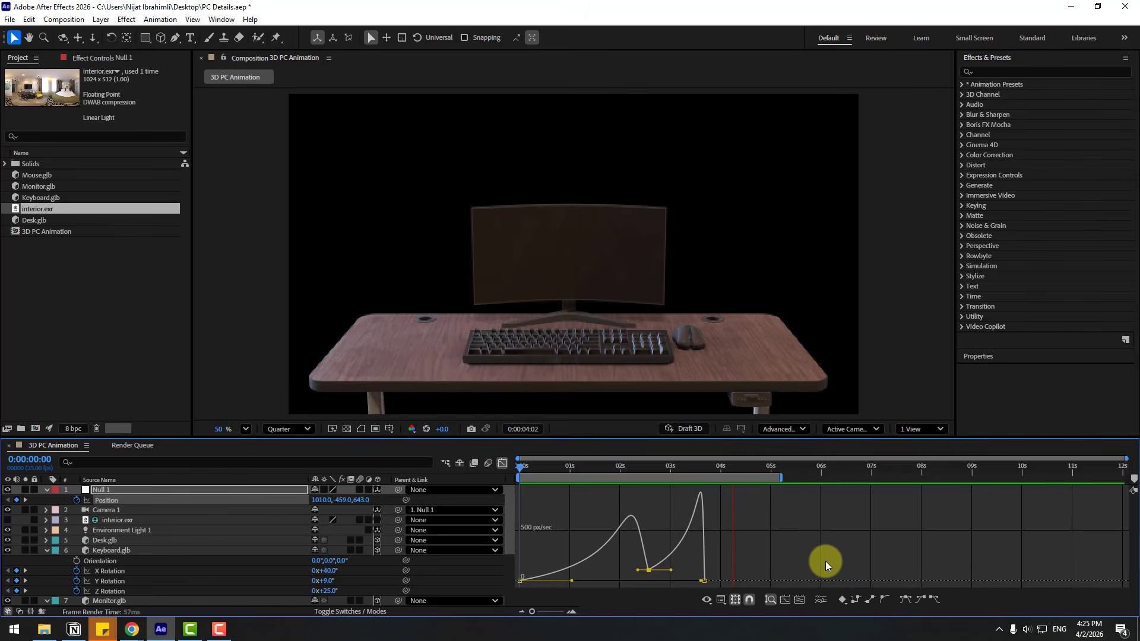
key(space)
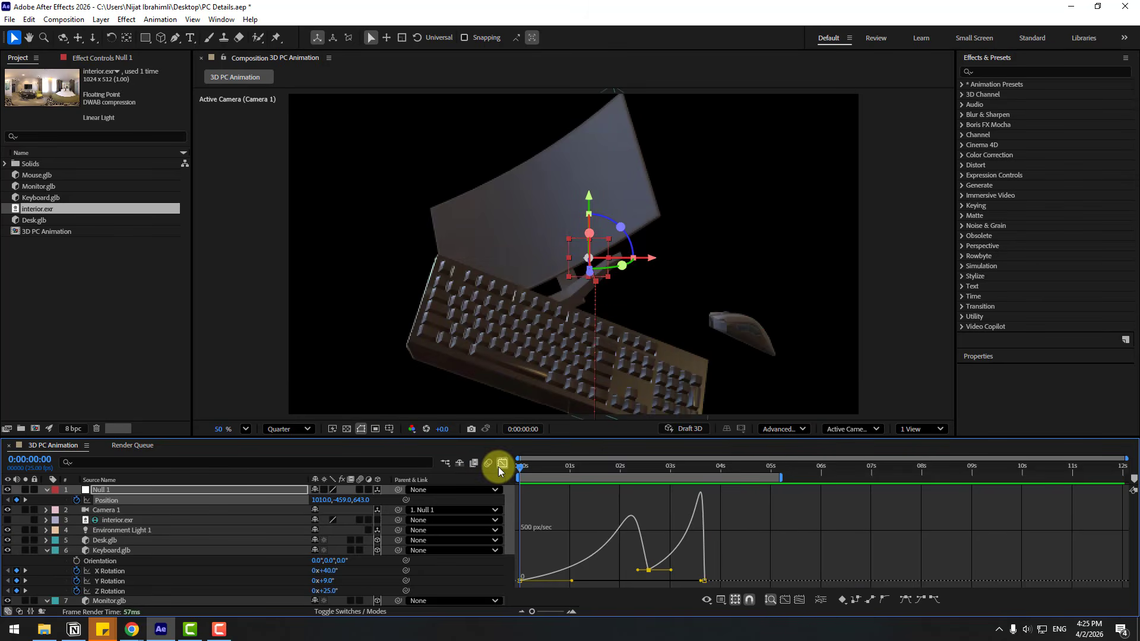
Step: Return the timeline from the graph to the layer bars and collapse the layers' open properties
click(502, 462)
click(47, 490)
click(47, 540)
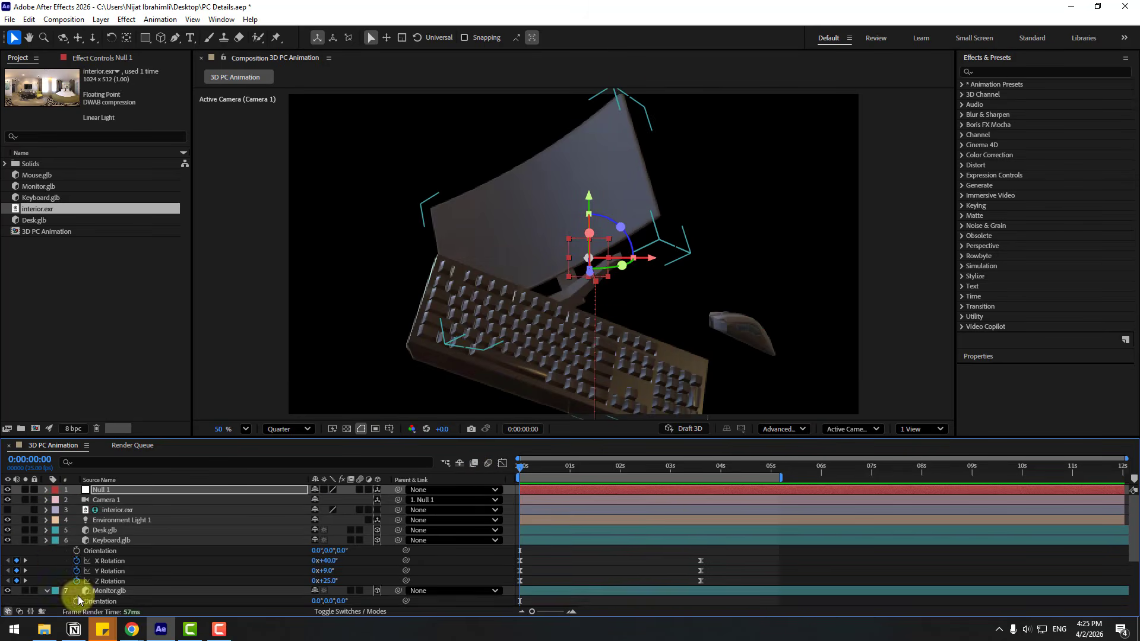
click(46, 550)
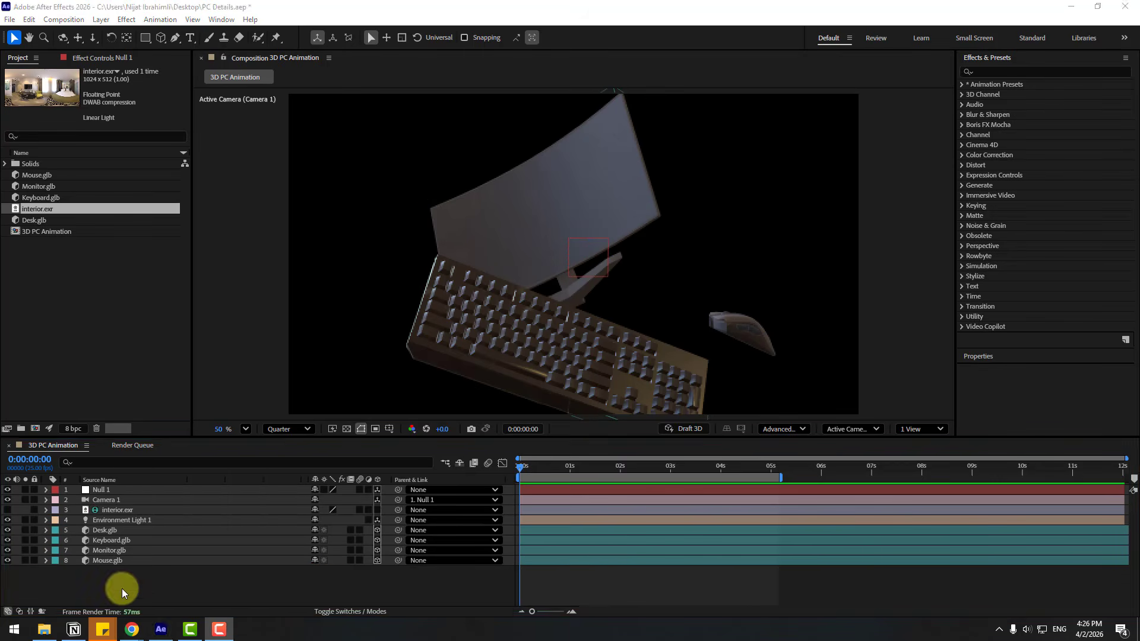
Step: Create a black 1920 × 1080 px solid named BG and move it below all other layers
right_click(122, 589)
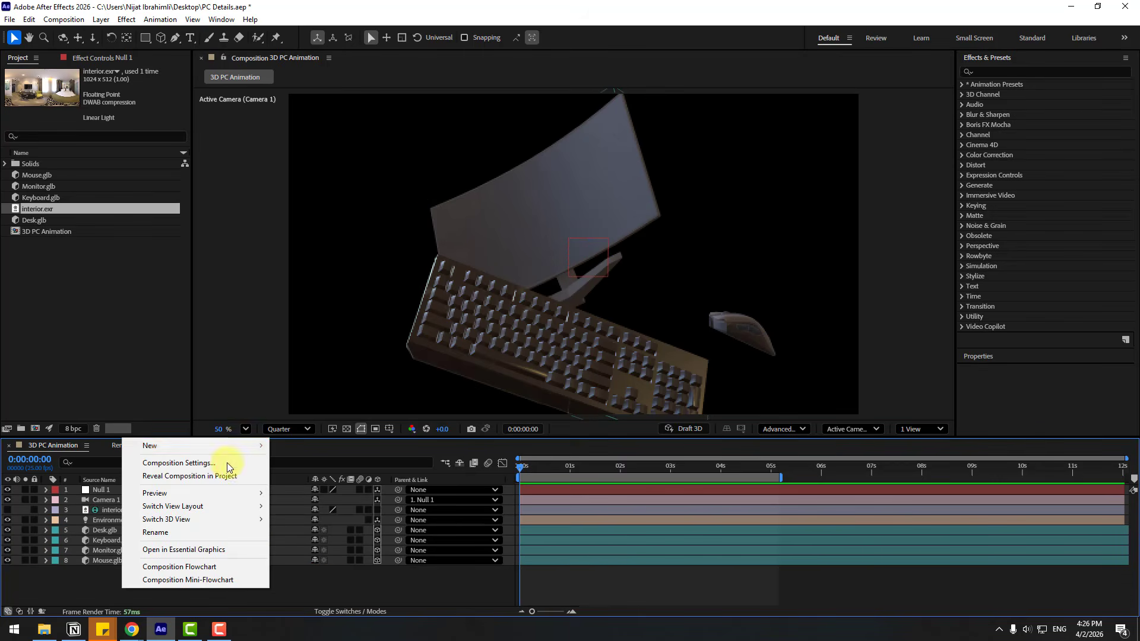
mouse_move(235, 445)
click(324, 259)
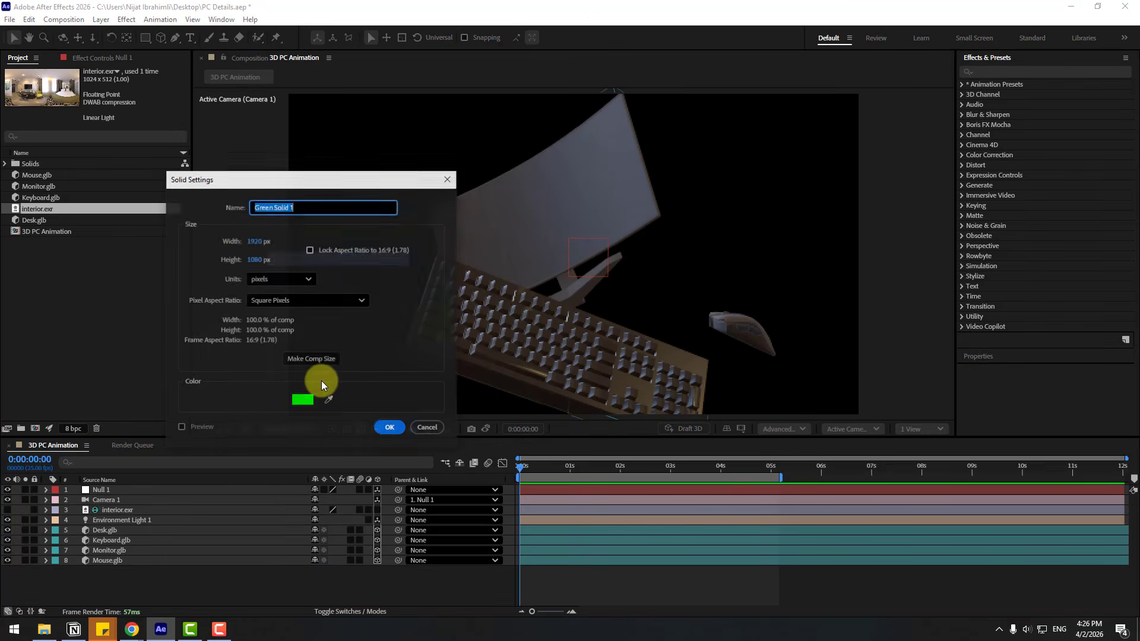
click(303, 399)
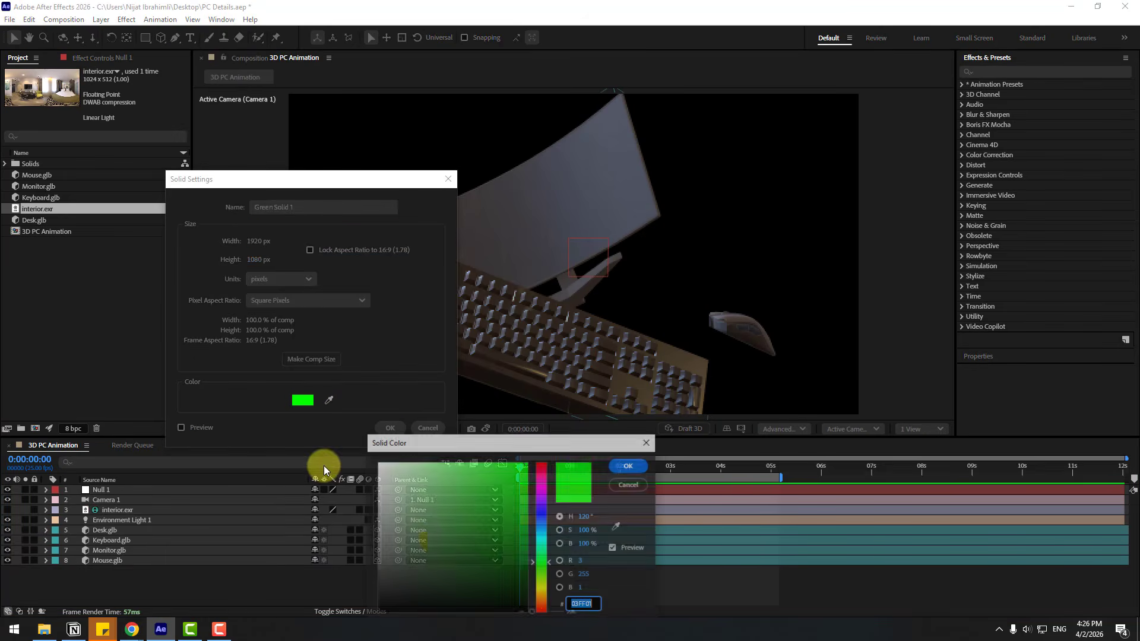
click(629, 466)
text(BG)
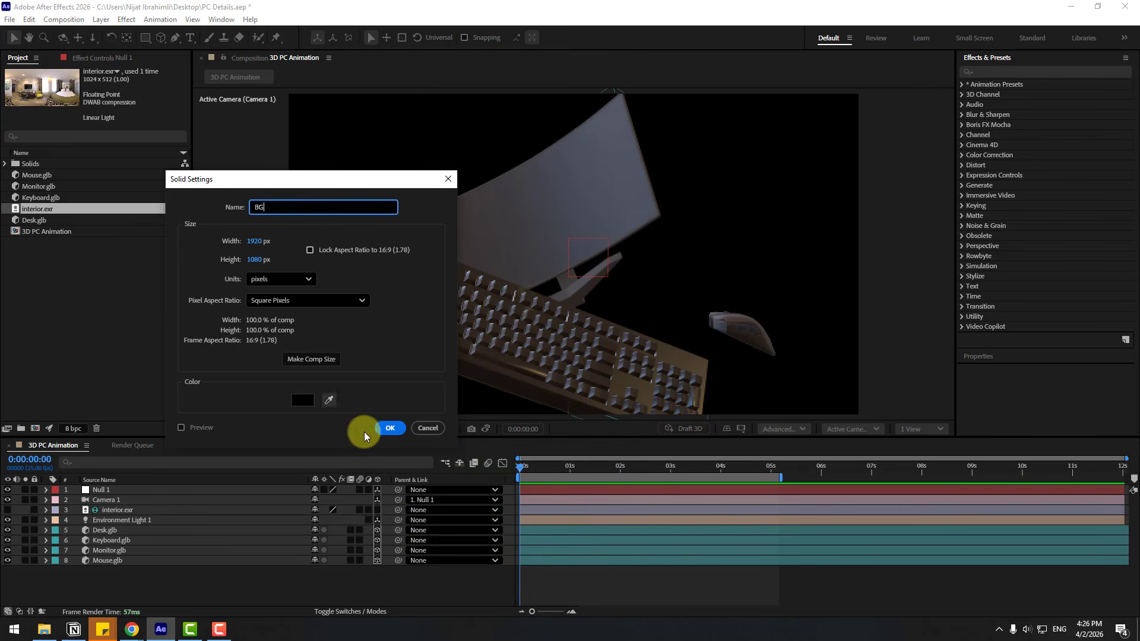
click(389, 427)
drag(117, 501, 122, 582)
Step: Find the Gradient Ramp effect and apply it to the BG layer
click(1005, 72)
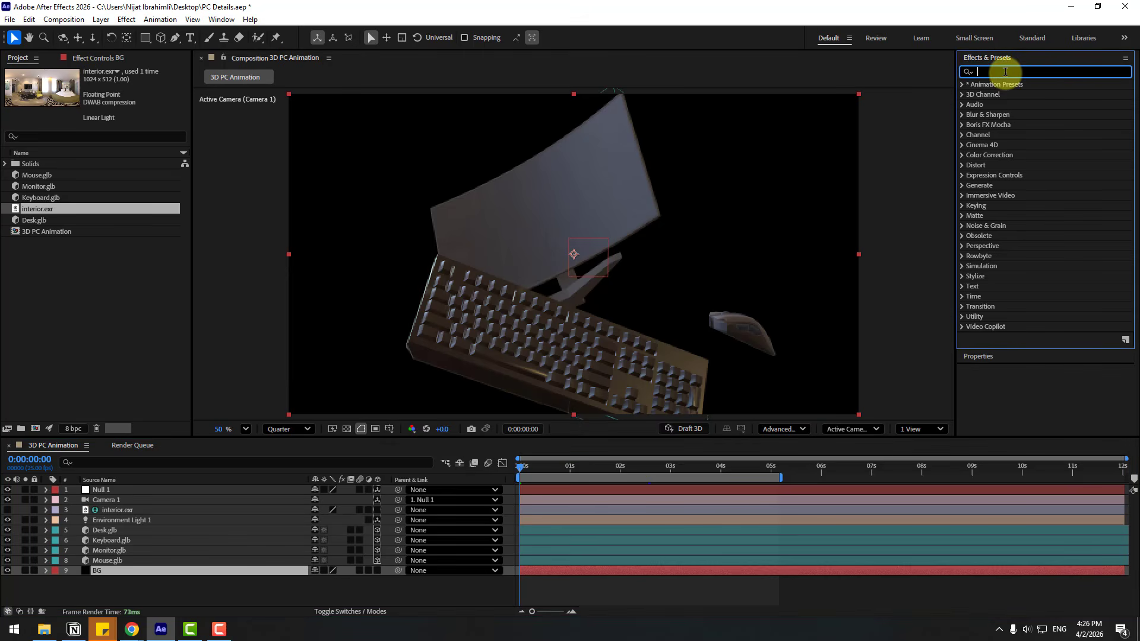
text(gradi)
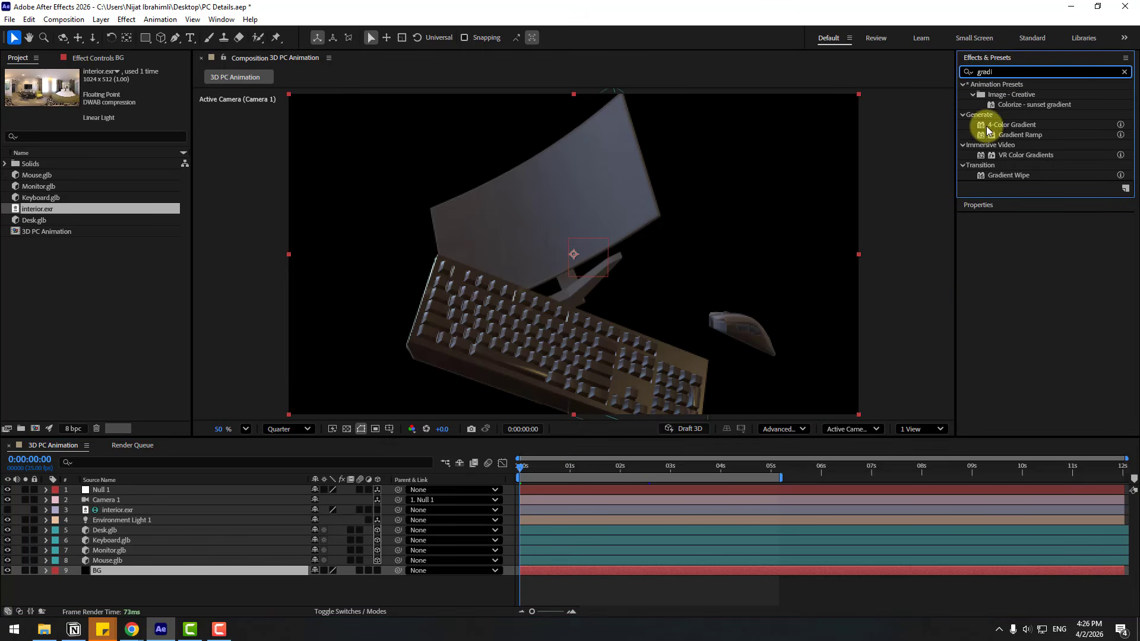
drag(1011, 135, 113, 572)
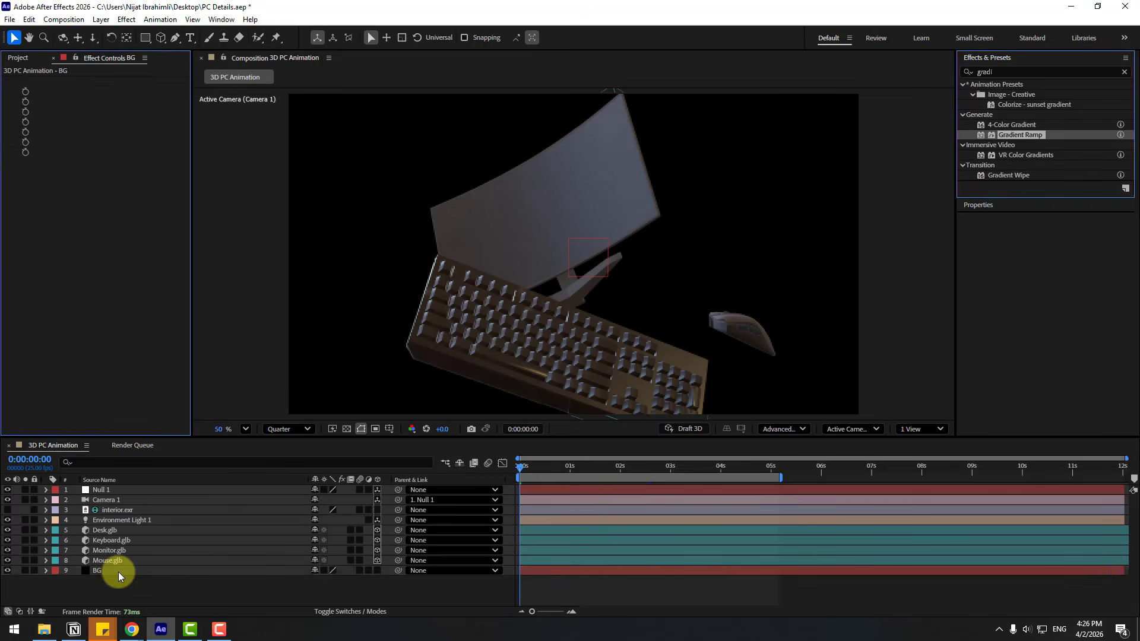
Step: Change the BG gradient's ramp shape to Radial Ramp and swap its start and end colors
click(127, 132)
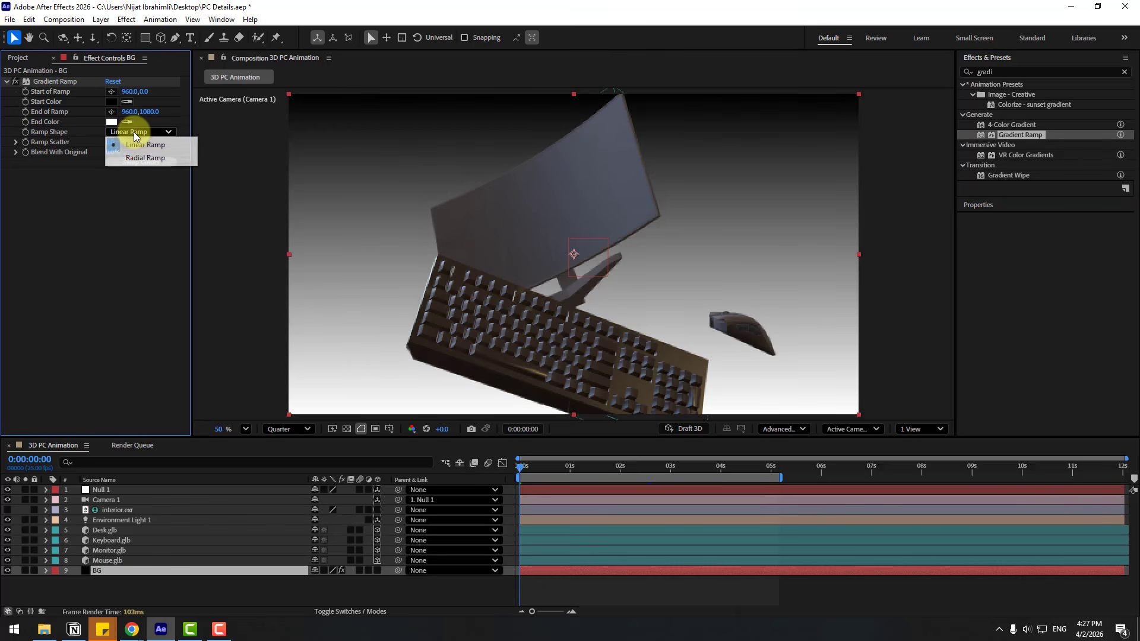
click(152, 159)
click(138, 163)
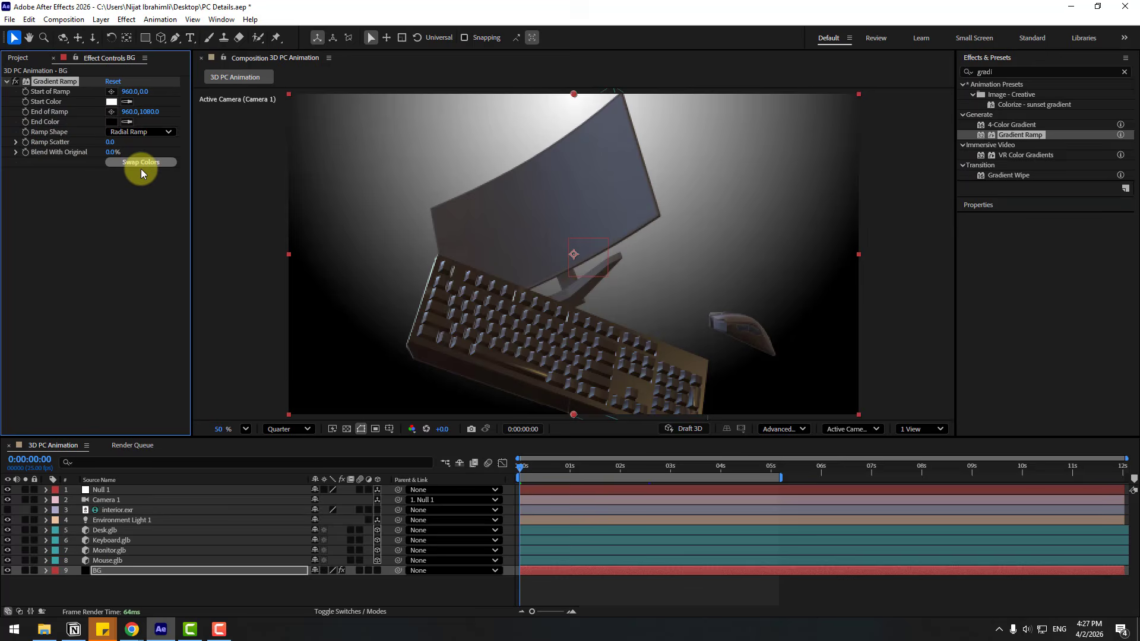
Step: Set the BG gradient's end color to a very dark blue
click(111, 121)
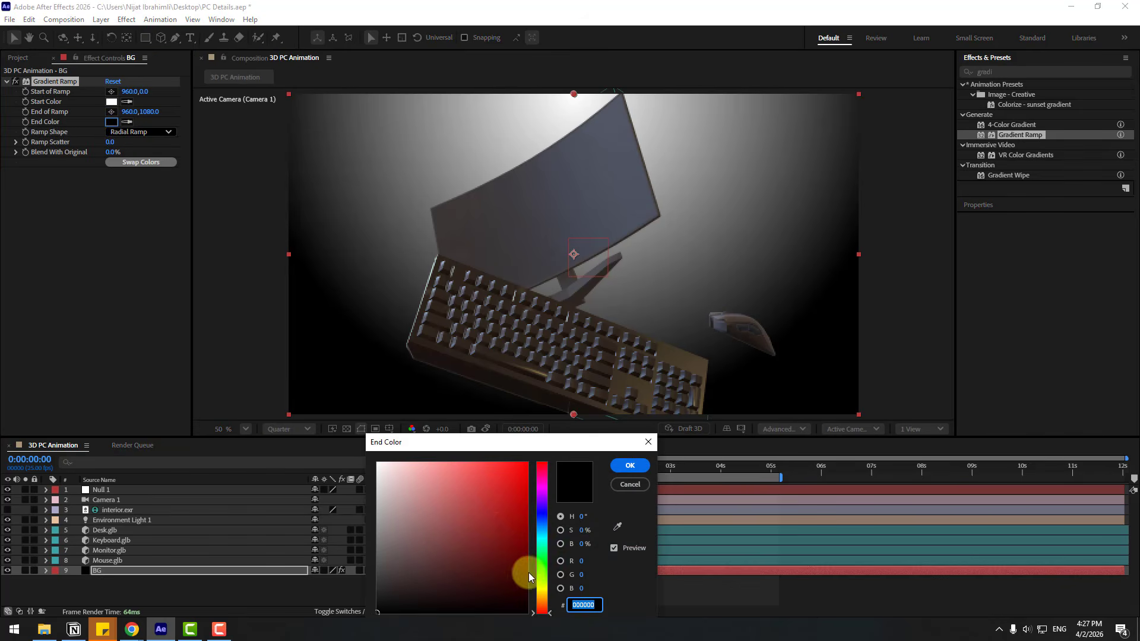
drag(534, 571, 542, 530)
drag(514, 562, 528, 600)
click(620, 466)
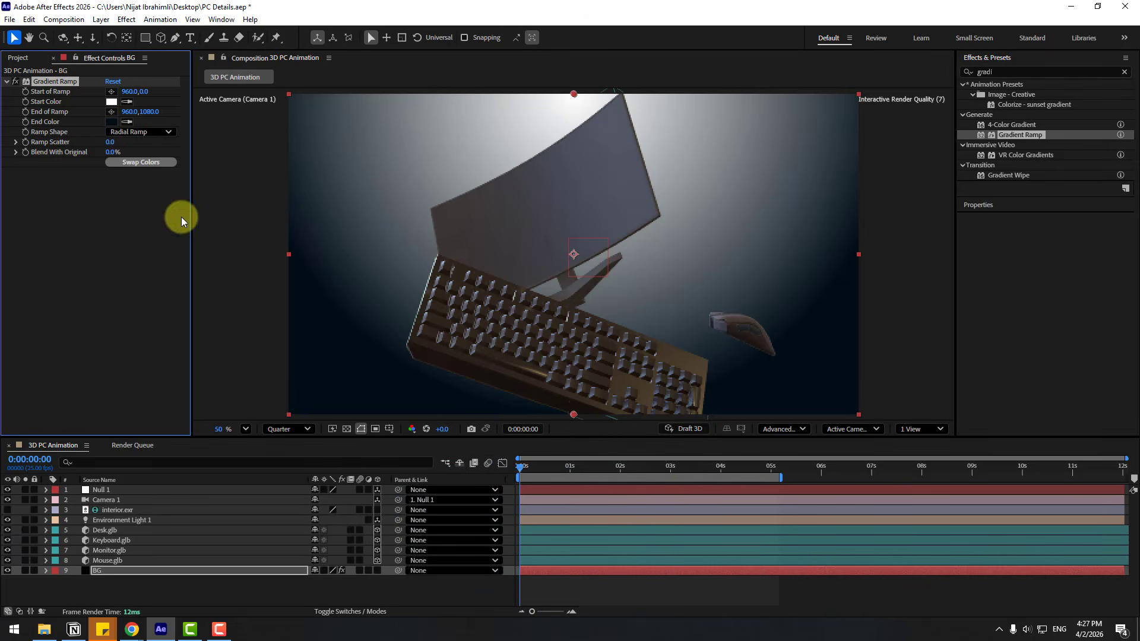
Step: Set the BG gradient's start color to a dark neutral gray
click(111, 101)
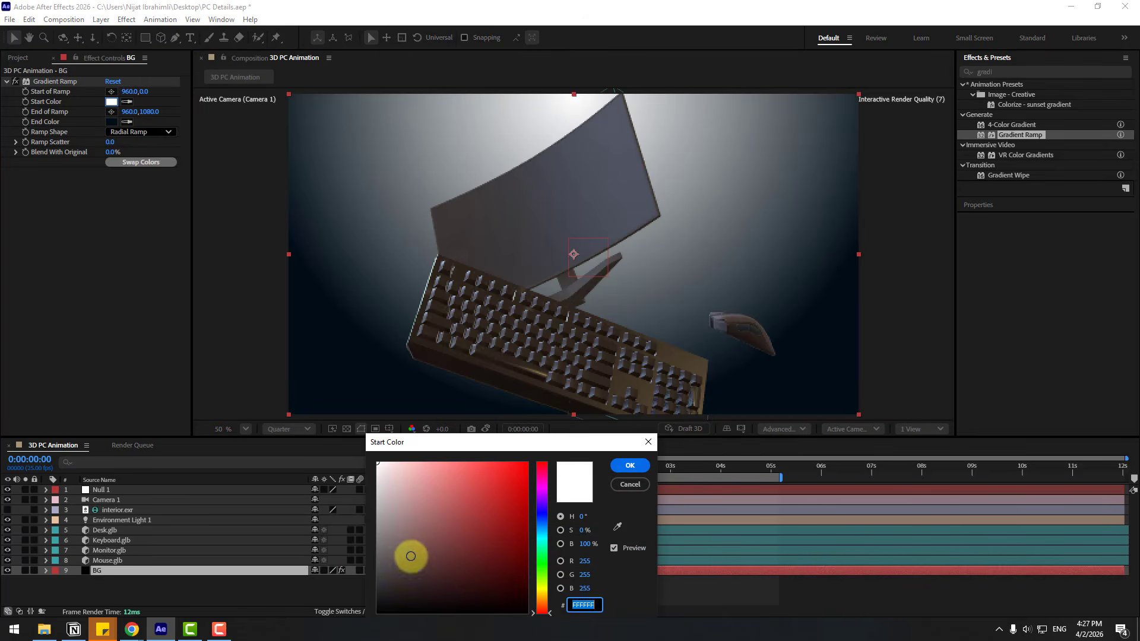
drag(408, 555, 336, 572)
click(638, 469)
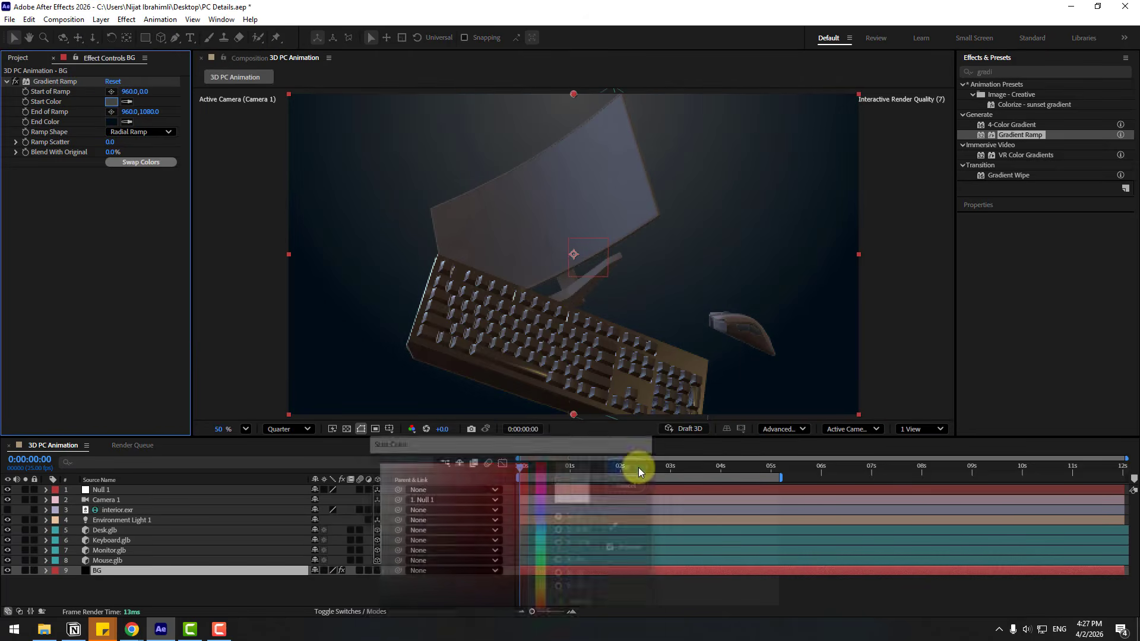
Step: Move the BG ramp's start to 938, 512 and its end to 950, 1560, and darken its start color to near-black gray
drag(572, 101, 565, 253)
drag(571, 418, 566, 554)
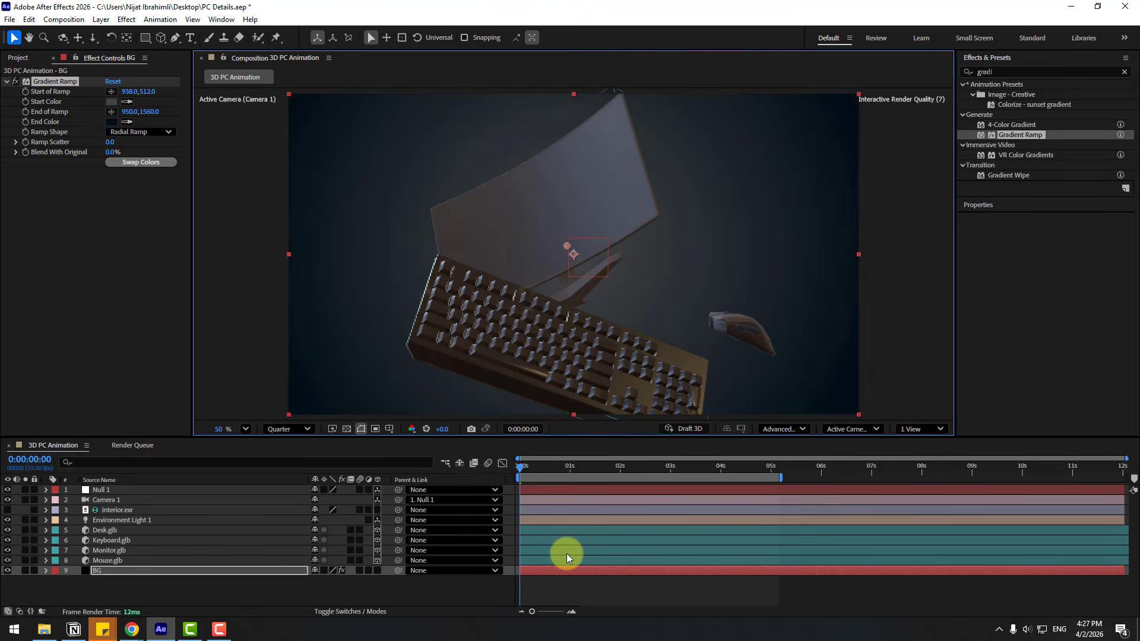
click(111, 101)
drag(383, 590, 398, 594)
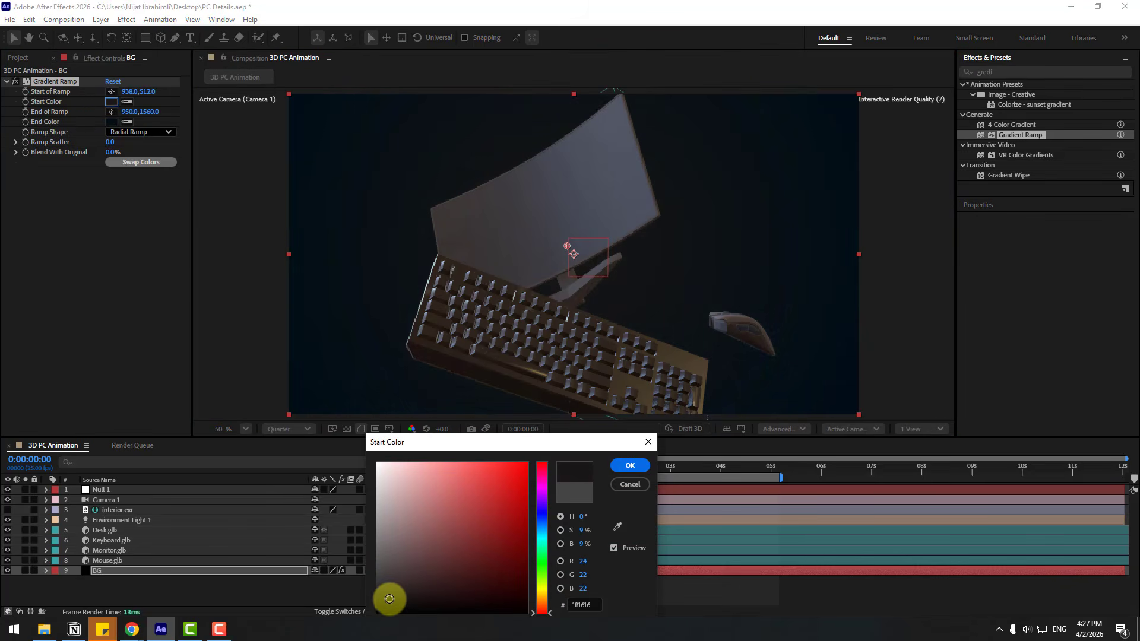
click(628, 466)
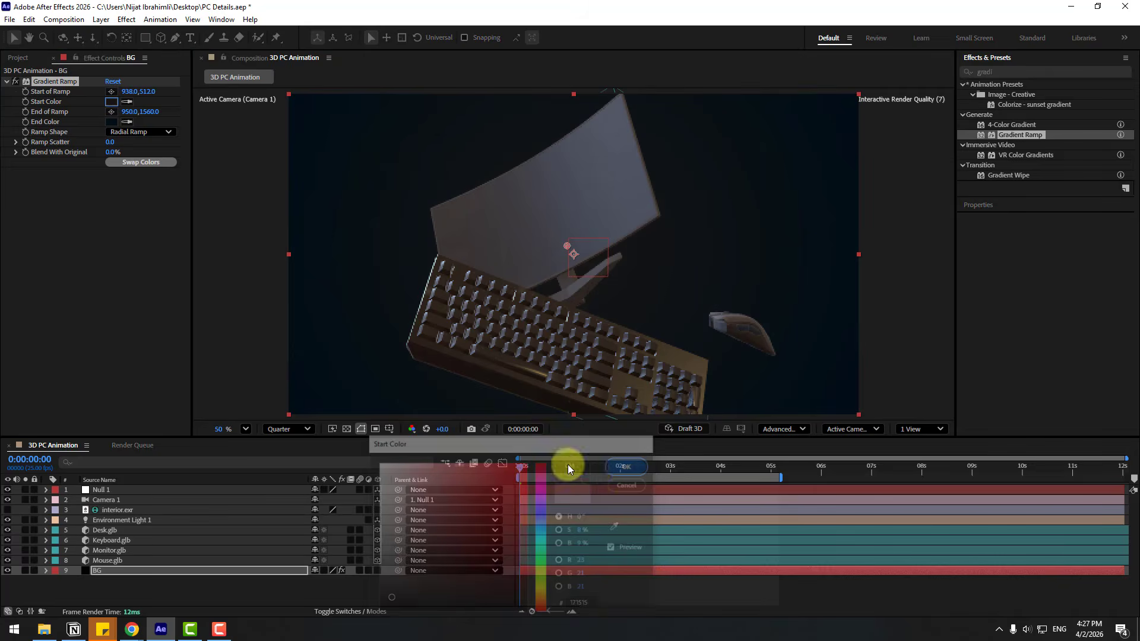
Step: Duplicate the BG layer
click(98, 574)
key(ctrl+d)
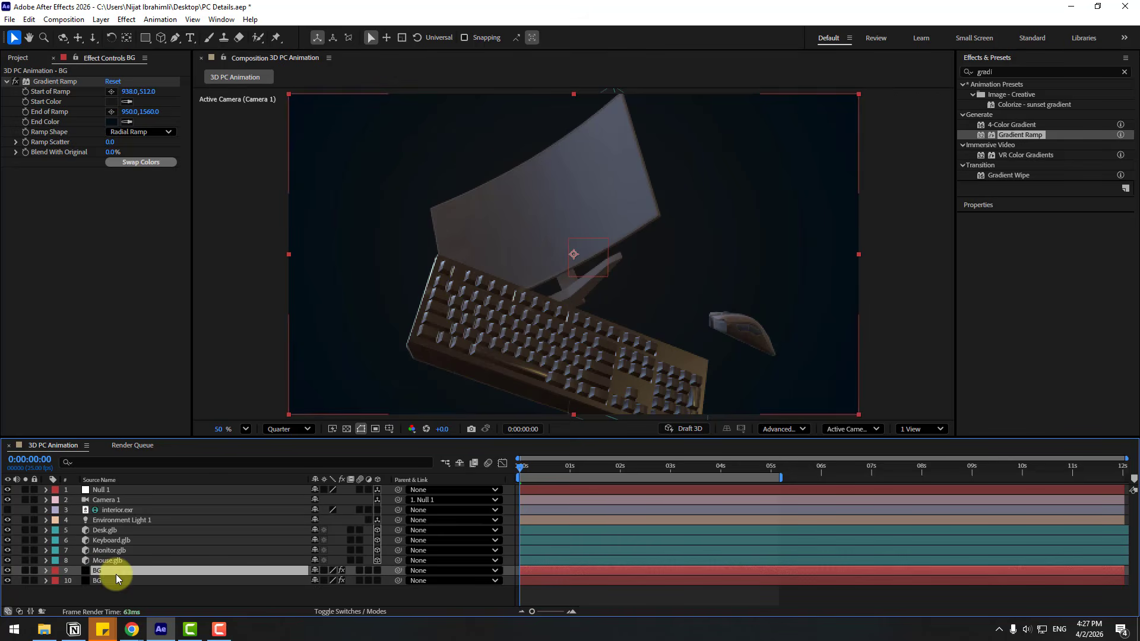
Step: Remove the Gradient Ramp effect from the duplicated BG layer and rename that layer grid
click(53, 81)
key(Delete)
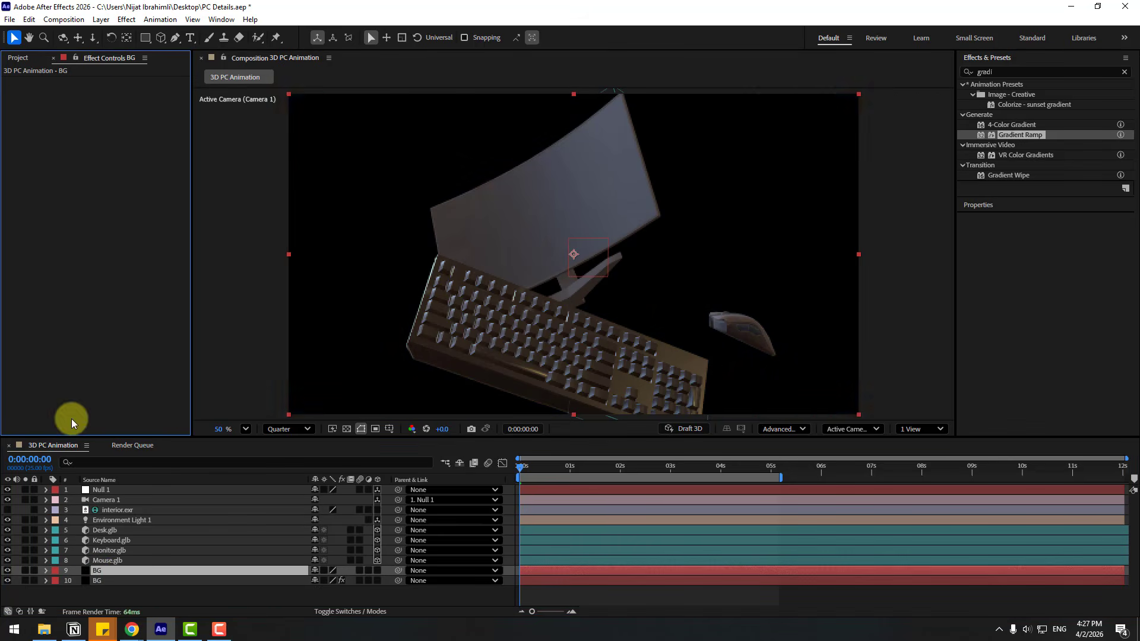
click(95, 571)
key(Return)
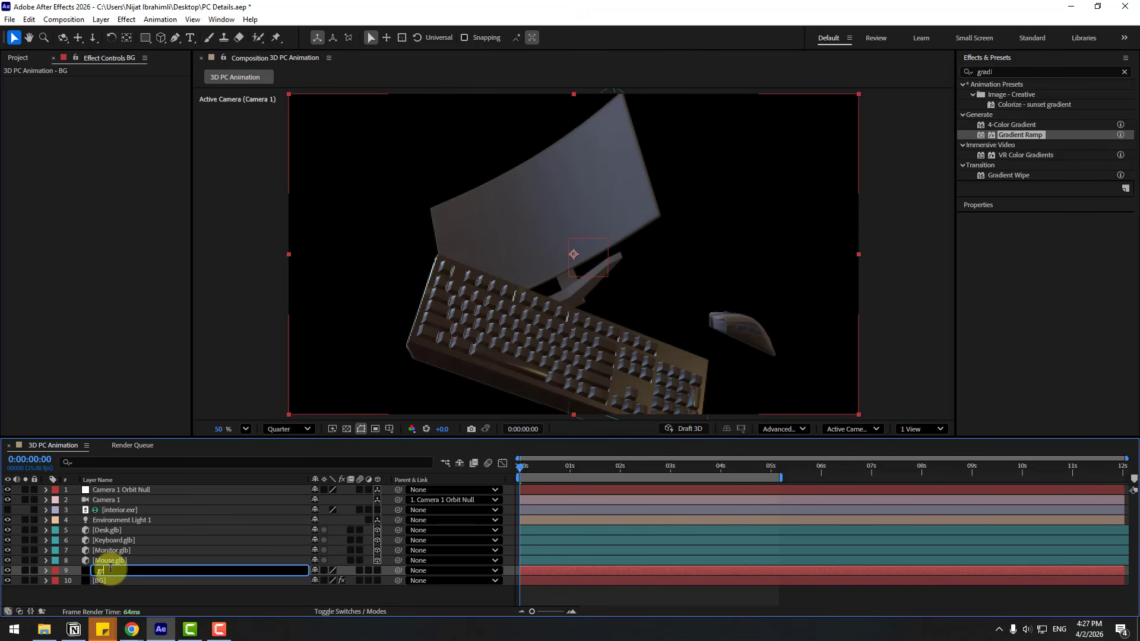
text(grid)
key(Return)
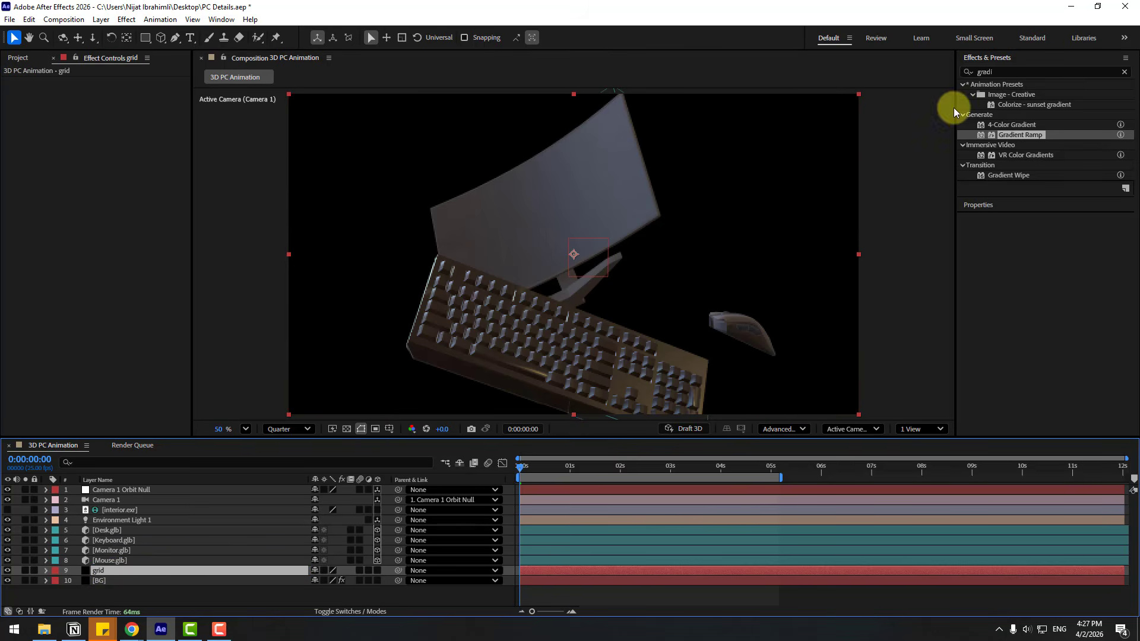
Step: Find the Grid effect by searching for grid and apply it to the grid layer
double_click(997, 72)
text(grid)
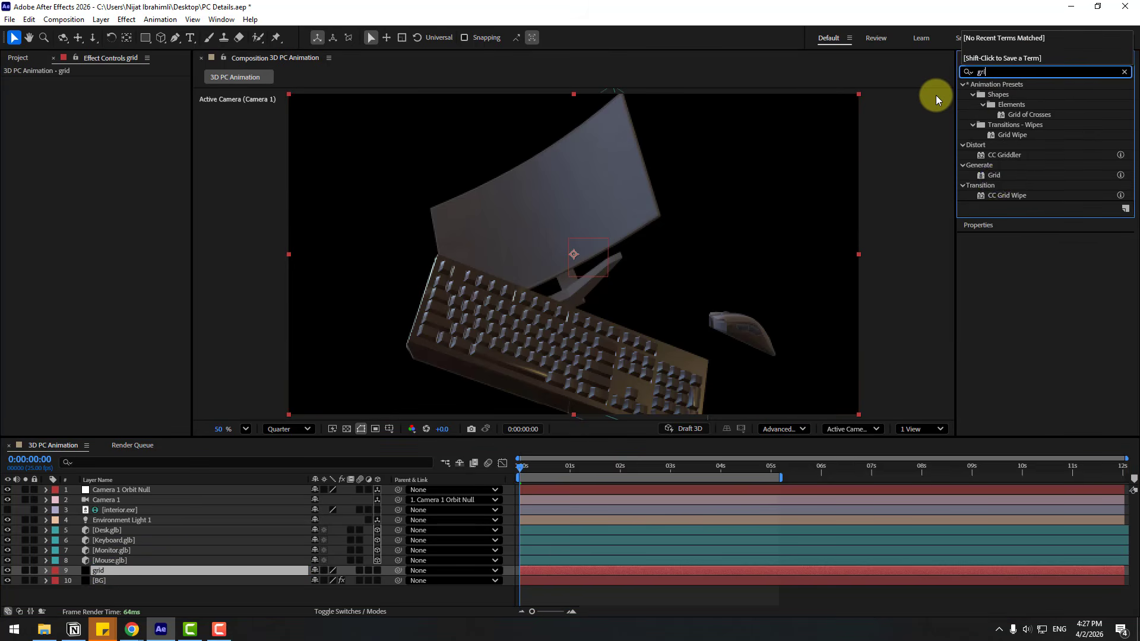
drag(994, 175, 106, 573)
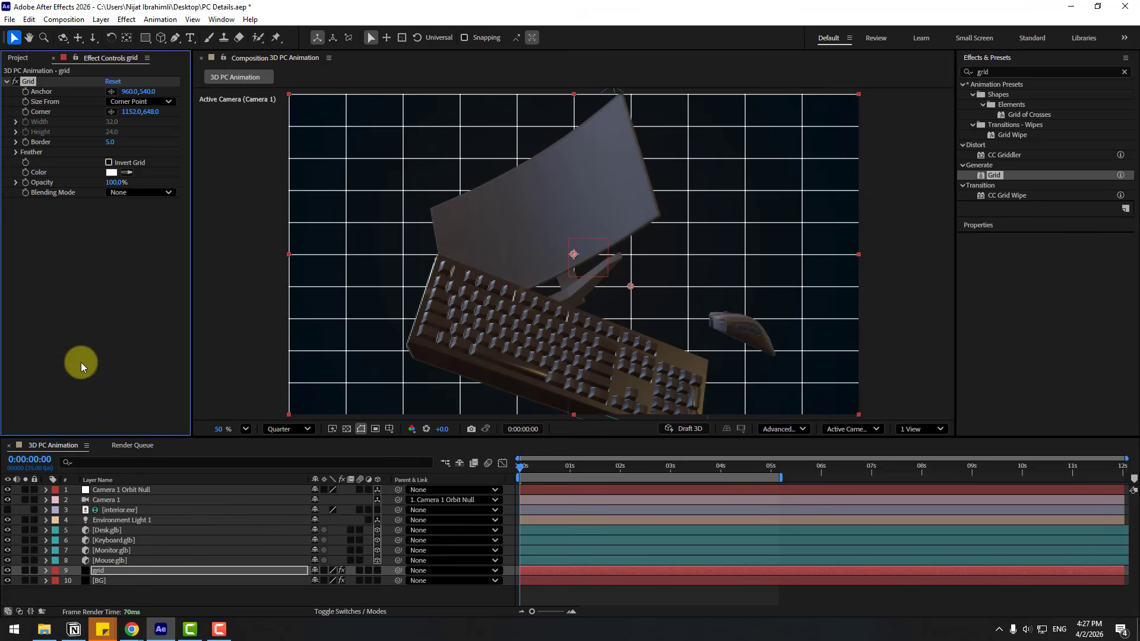
Step: Size the Grid effect by Width Slider with a width of about 96.8, a border of 3 and an opacity of 17%
click(122, 105)
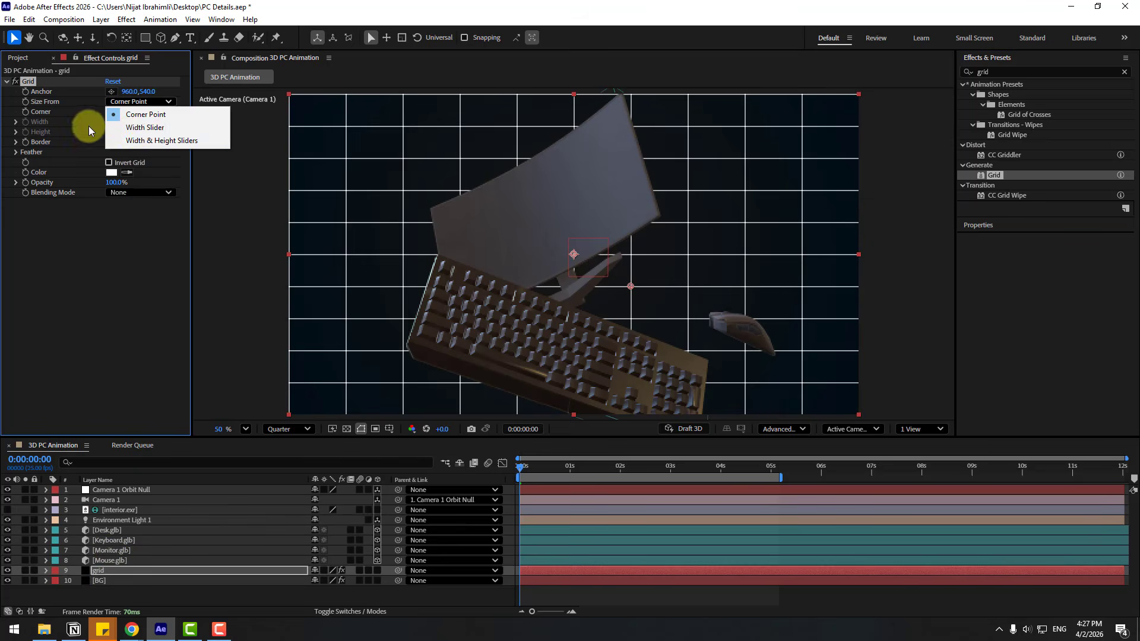
click(125, 130)
click(16, 122)
drag(58, 144, 97, 141)
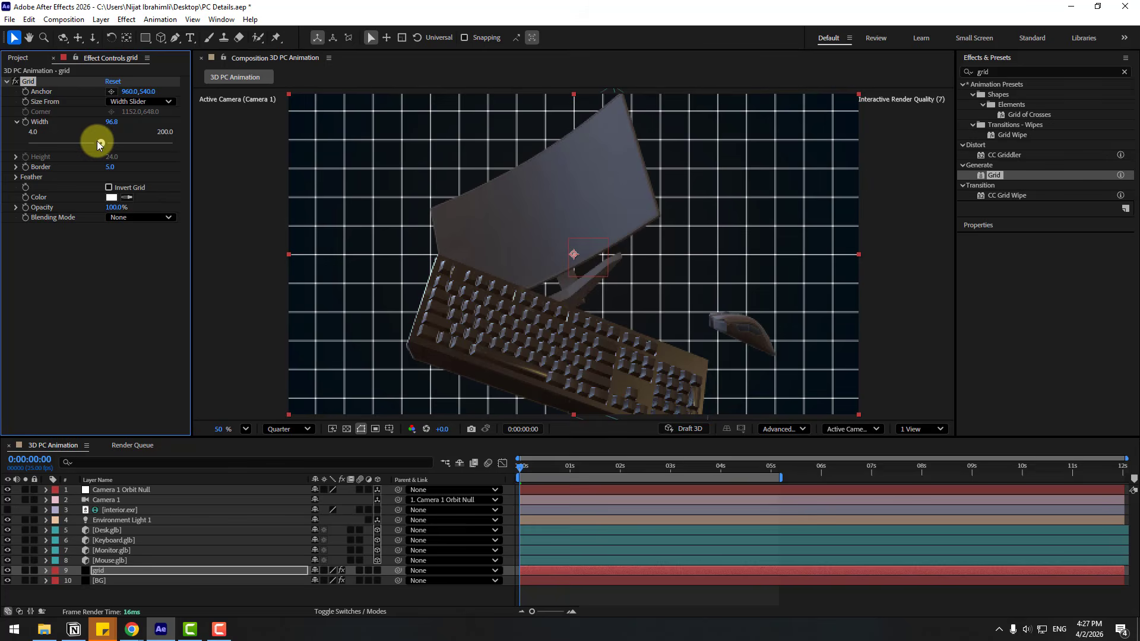
click(106, 172)
text(3)
drag(115, 207, 53, 214)
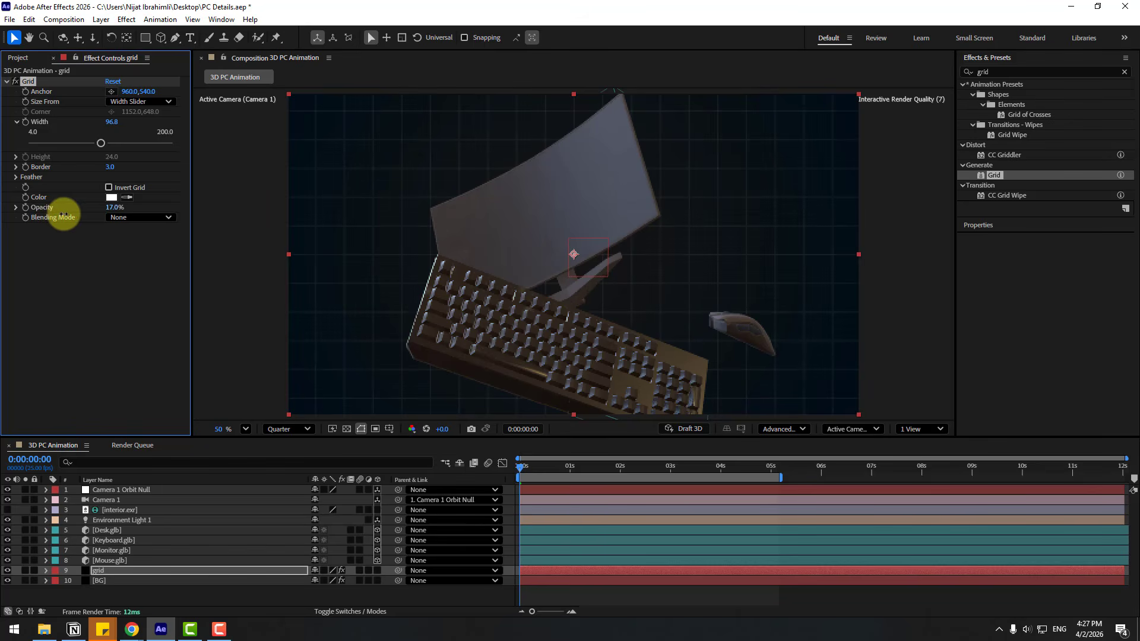
Step: Apply CC Lens to the grid layer with a size of 208 and scrub through the opening seconds to check it
click(998, 71)
text(cc l)
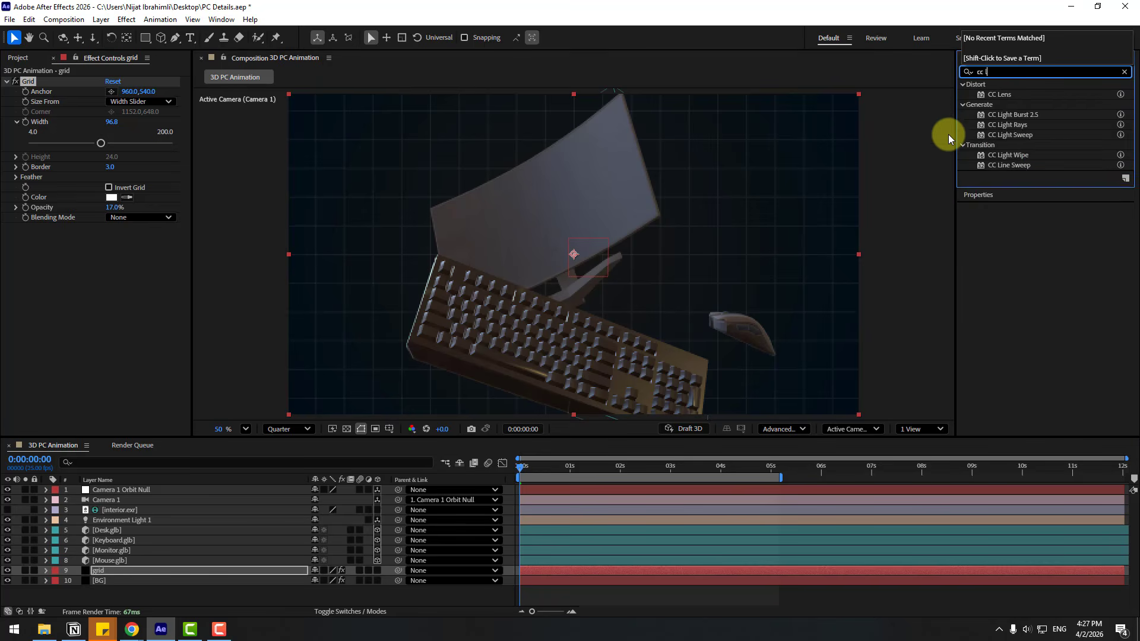
text(e)
drag(987, 97, 101, 570)
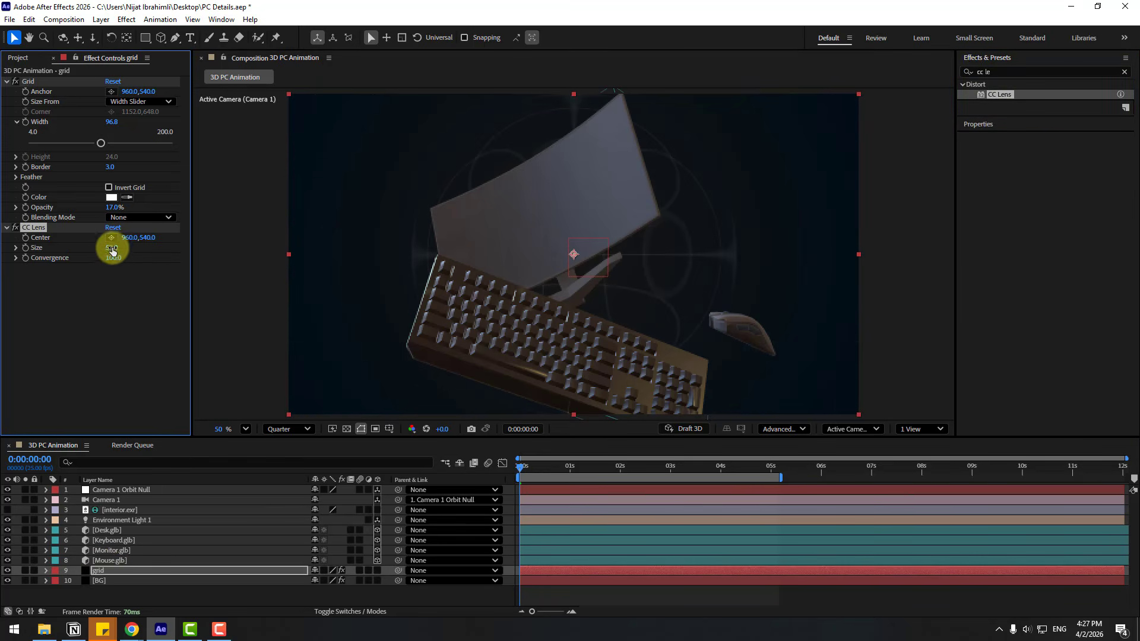
drag(113, 251, 204, 240)
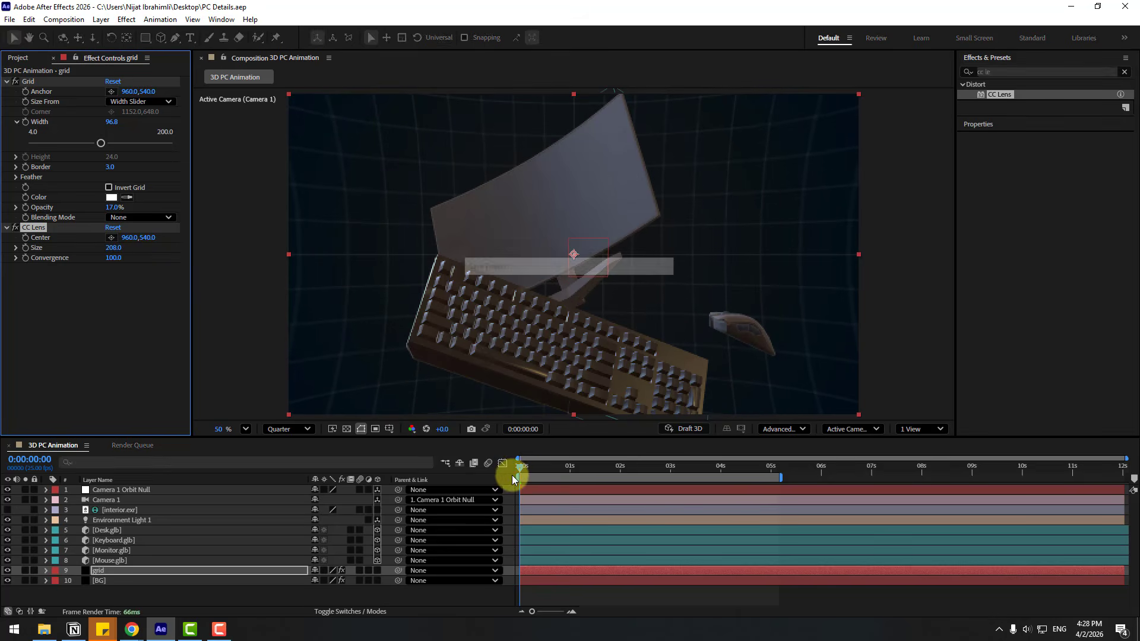
drag(526, 472, 624, 483)
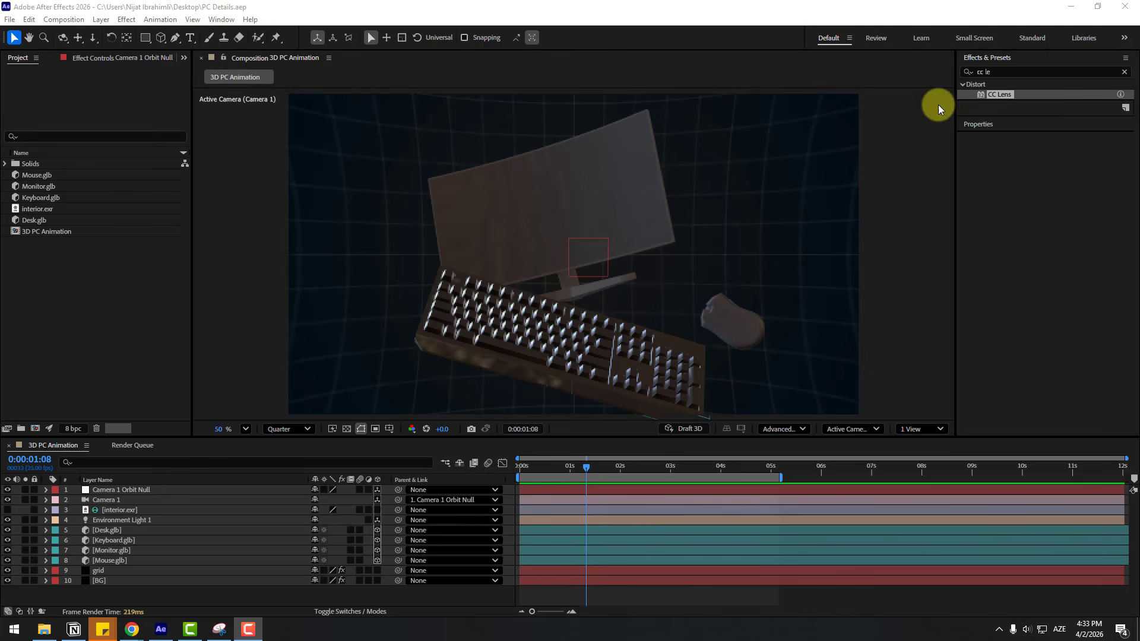
Step: Find the CC RepeTile effect and apply it to the grid layer
click(999, 72)
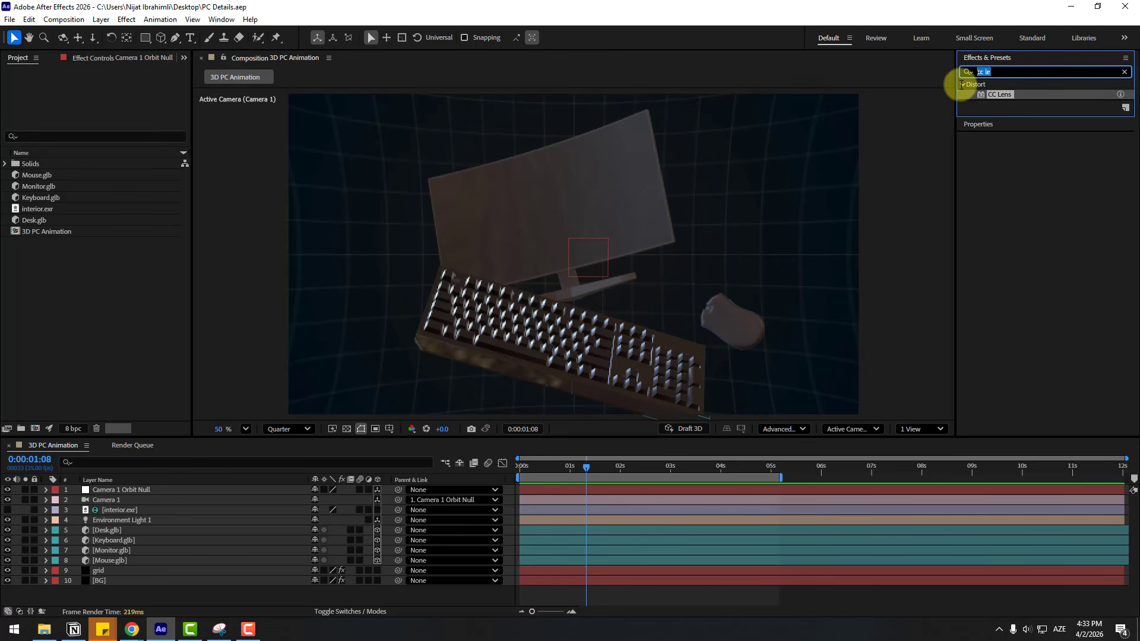
text(rep)
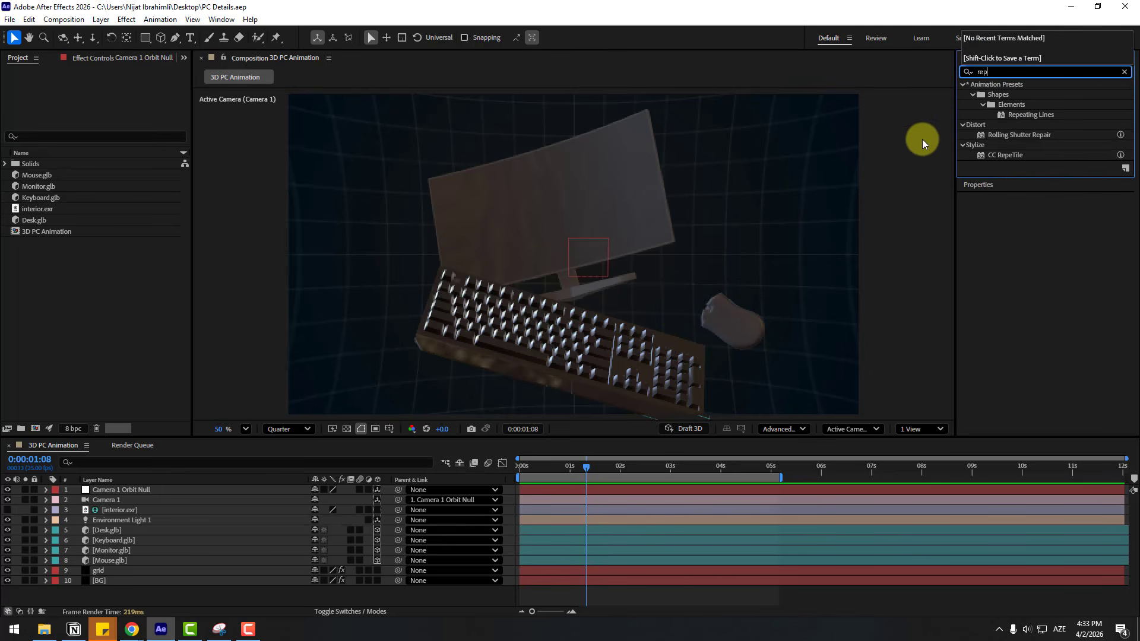
drag(1001, 157, 113, 570)
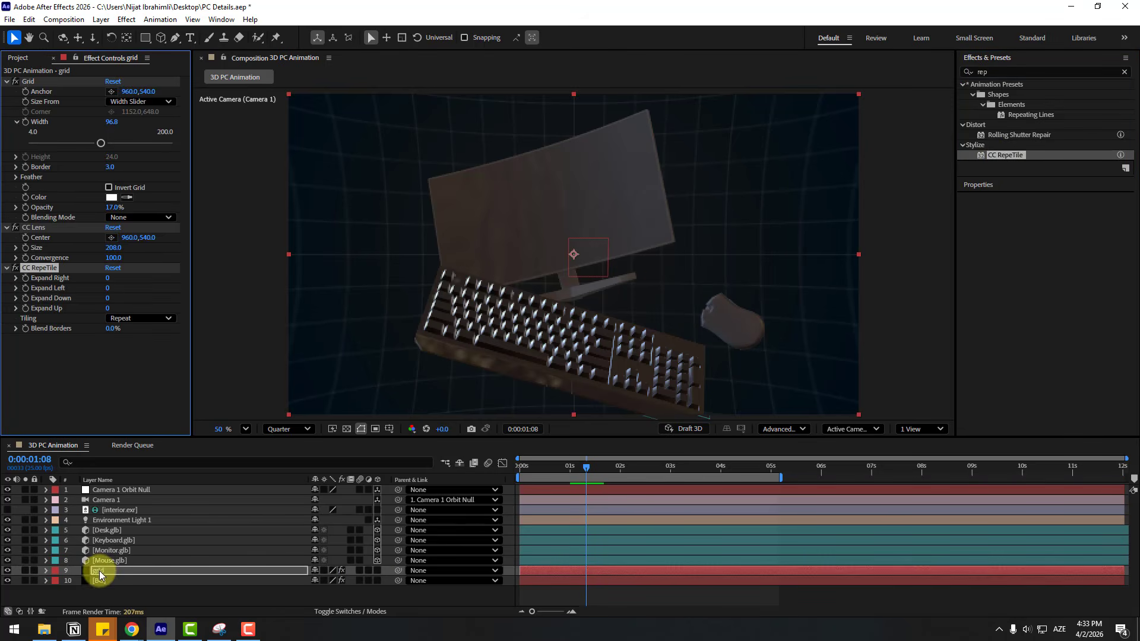
Step: Add a Position keyframe to the grid layer at the camera null's second Position keyframe, 0:00:02:14
click(98, 571)
key(p)
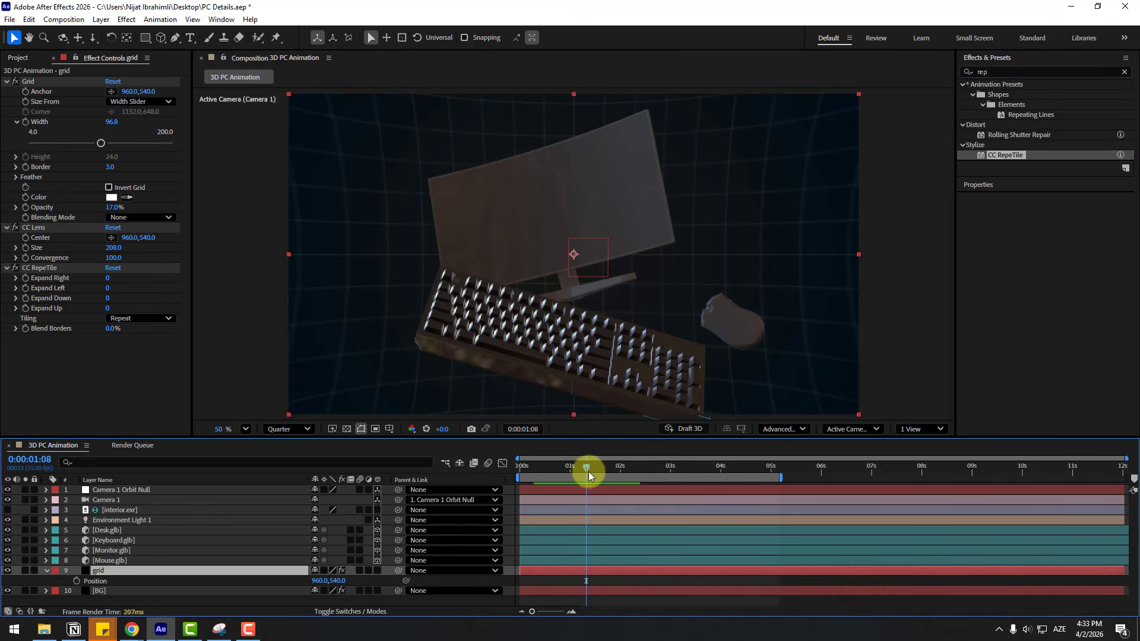
drag(589, 472, 656, 471)
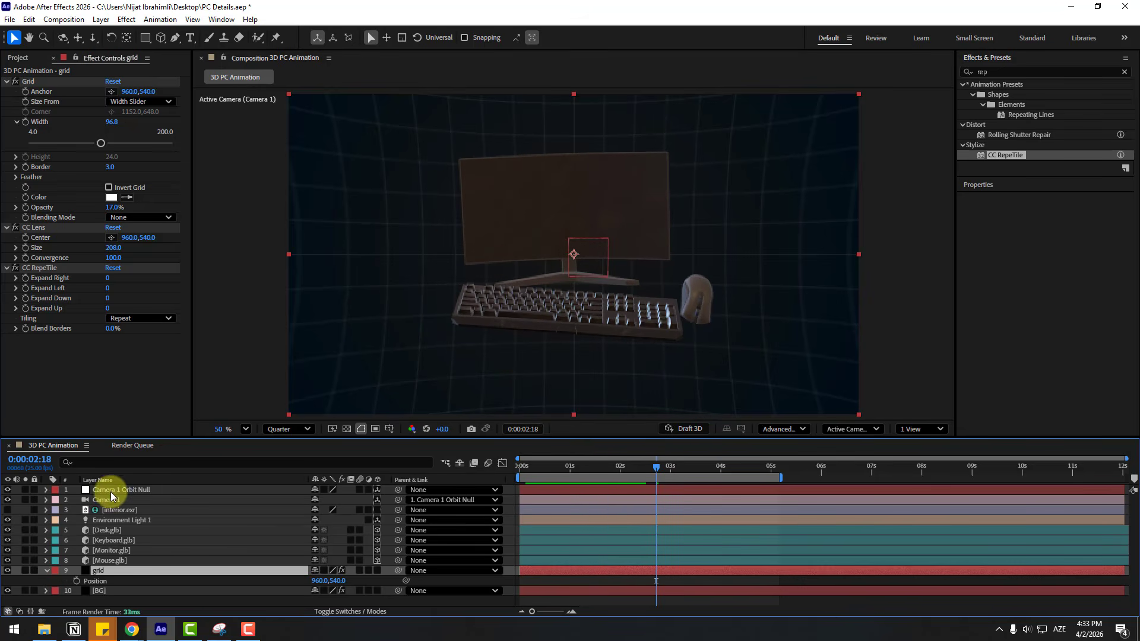
click(110, 492)
key(p)
click(646, 466)
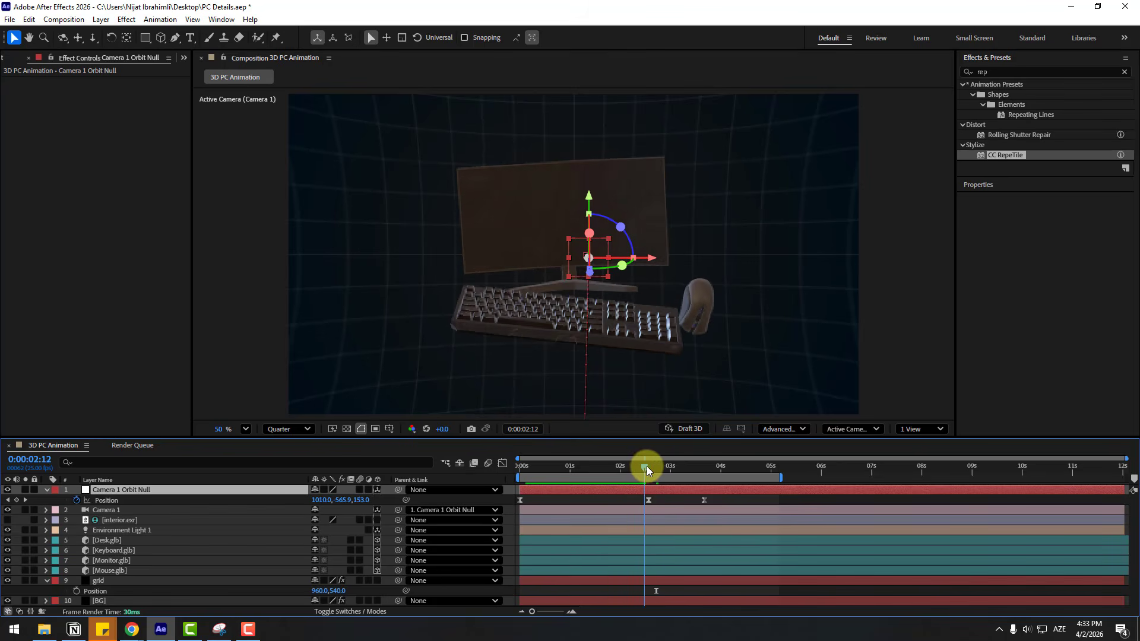
click(77, 591)
Step: Keyframe the grid layer's Position at 960, -236 at the camera null's last keyframe, 0:00:03:17
click(678, 468)
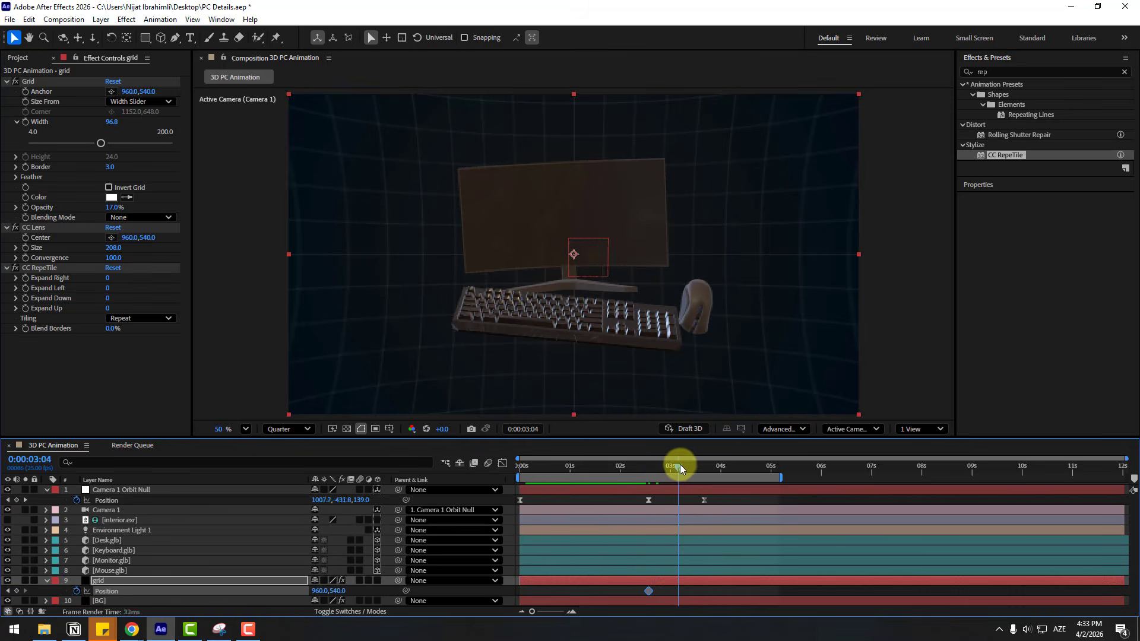
drag(679, 464, 704, 472)
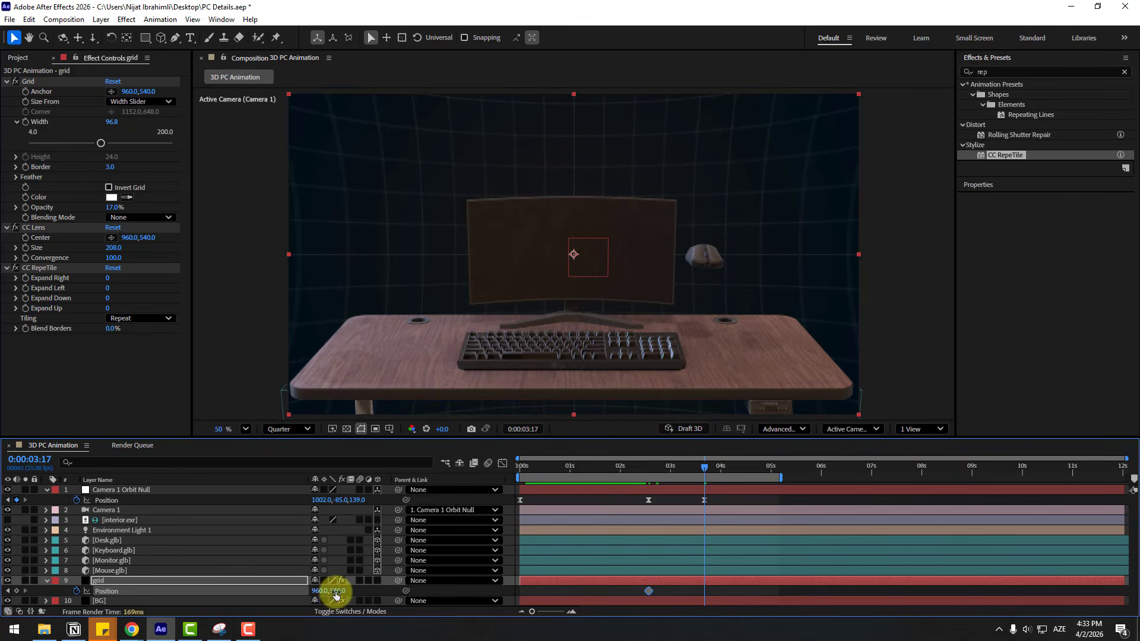
drag(336, 595, 1, 592)
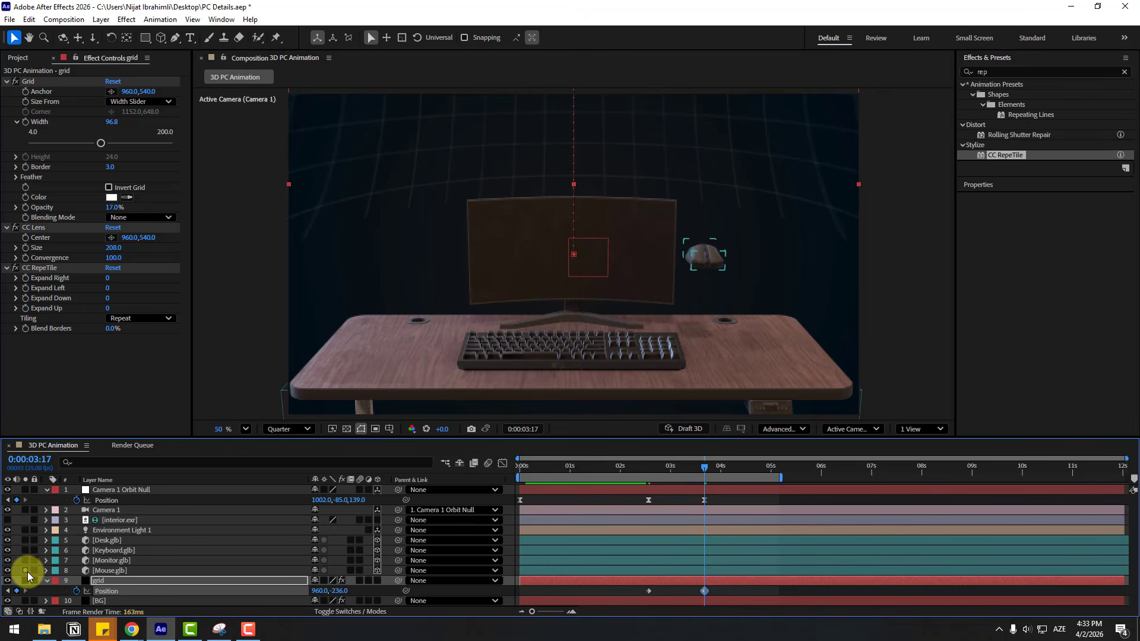
Step: Apply Easy Ease to the grid layer's Position keyframes and preview the move with the work area starting just after two seconds
right_click(650, 591)
mouse_move(650, 588)
click(831, 453)
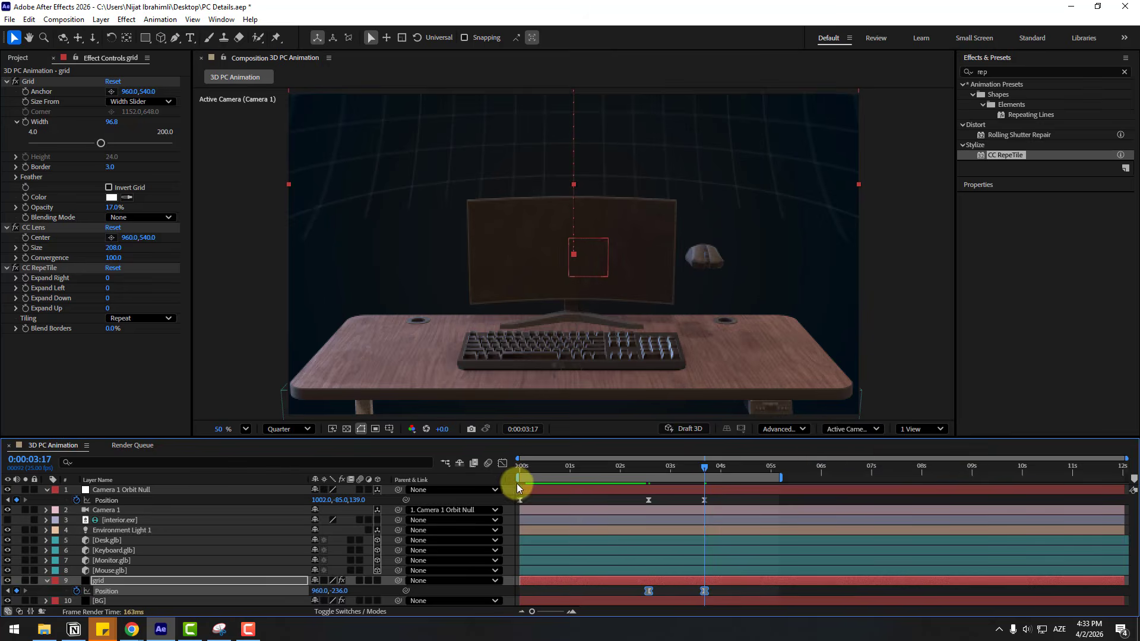
drag(520, 480, 611, 478)
key(space)
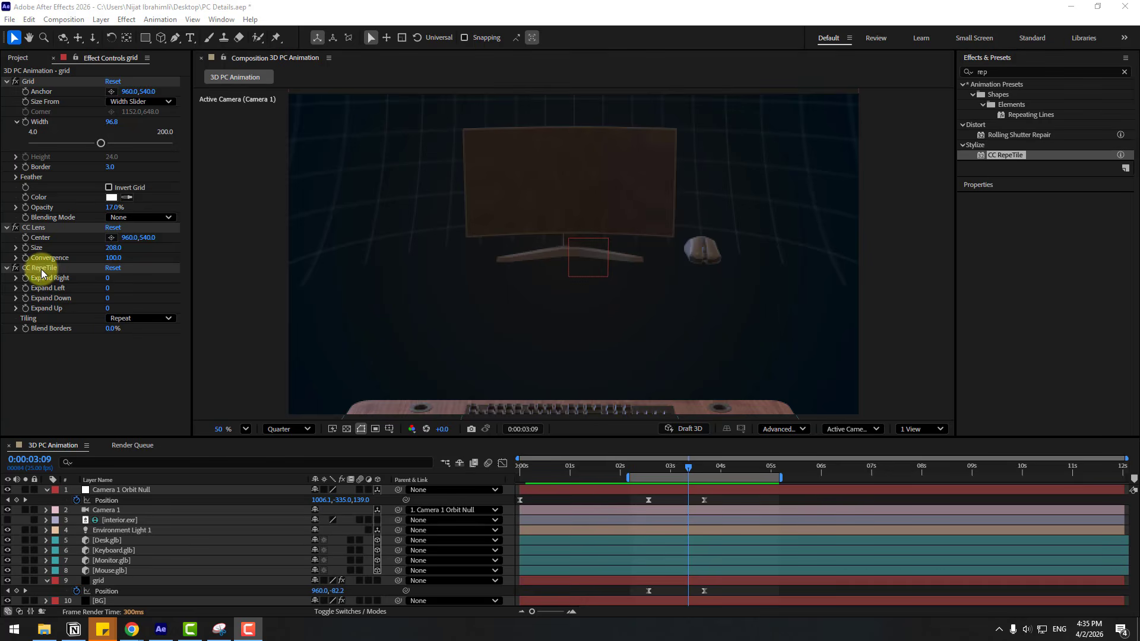
Step: Move CC RepeTile above the Grid effect and set its Expand Down to 405
click(47, 267)
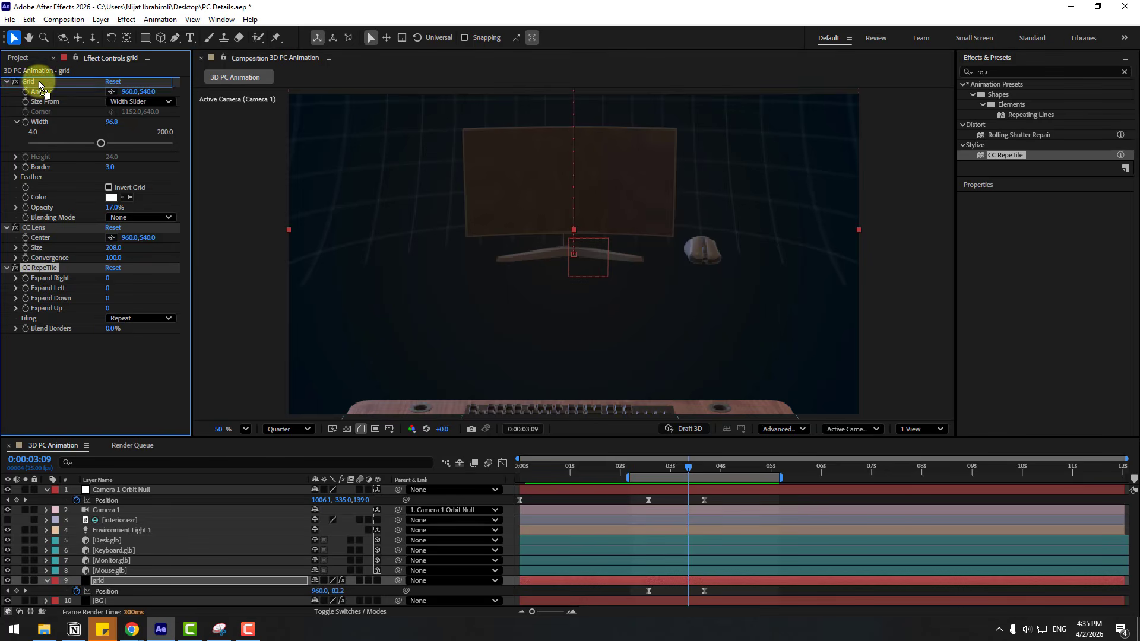
drag(34, 90, 35, 84)
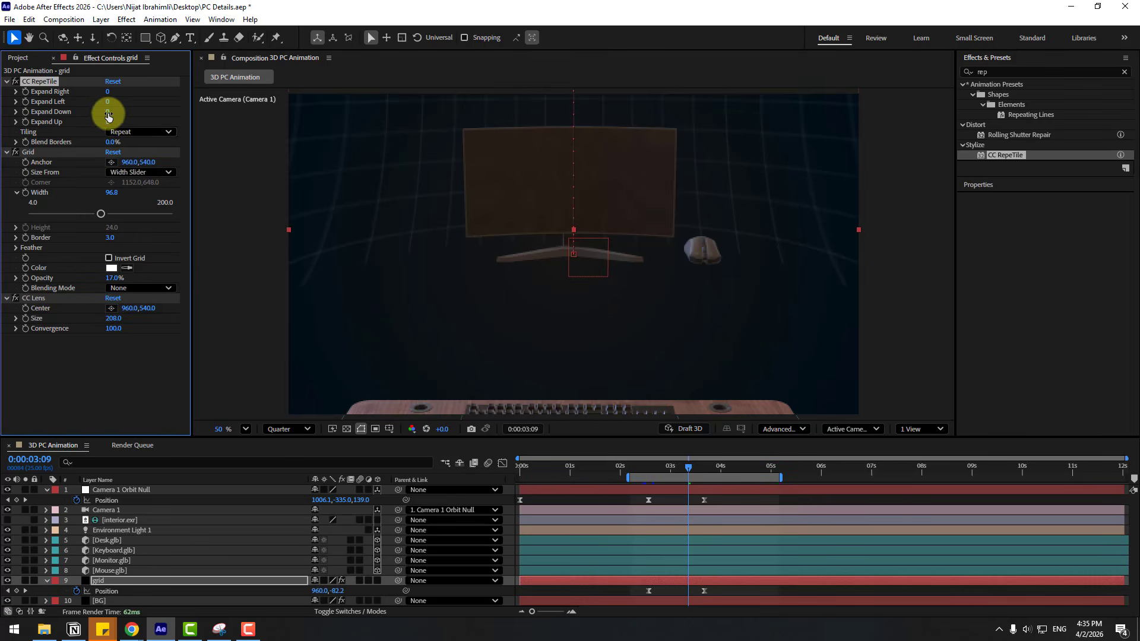
drag(108, 112, 292, 112)
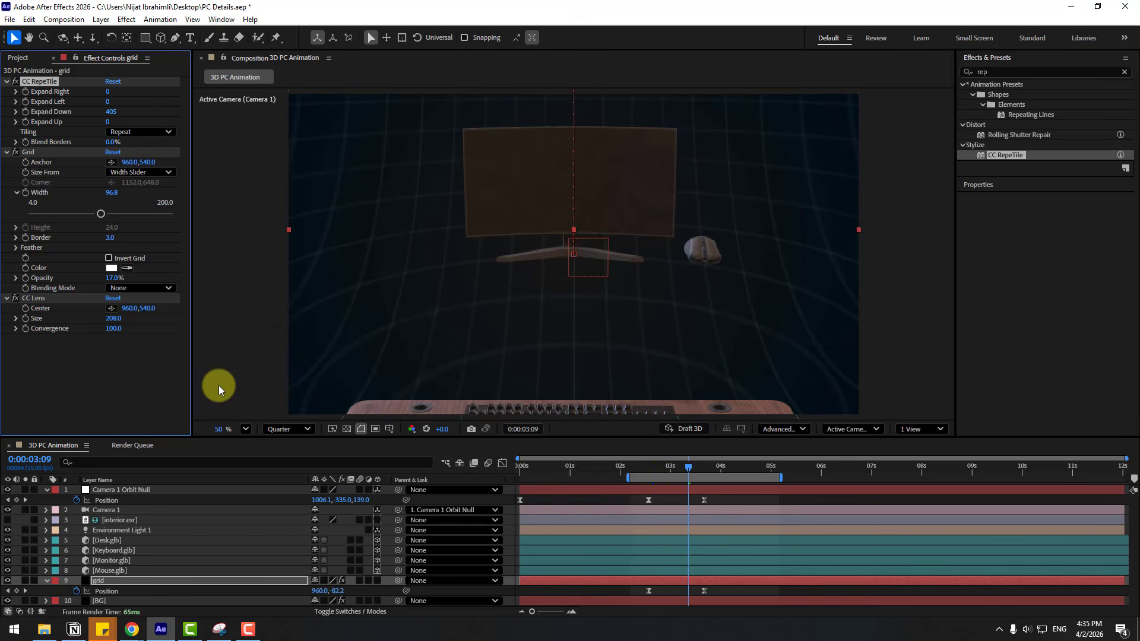
Step: Animate the CC Lens size with a keyframe of 202 at 0:00:02:14 and one of 353 at 0:00:03:17
click(650, 465)
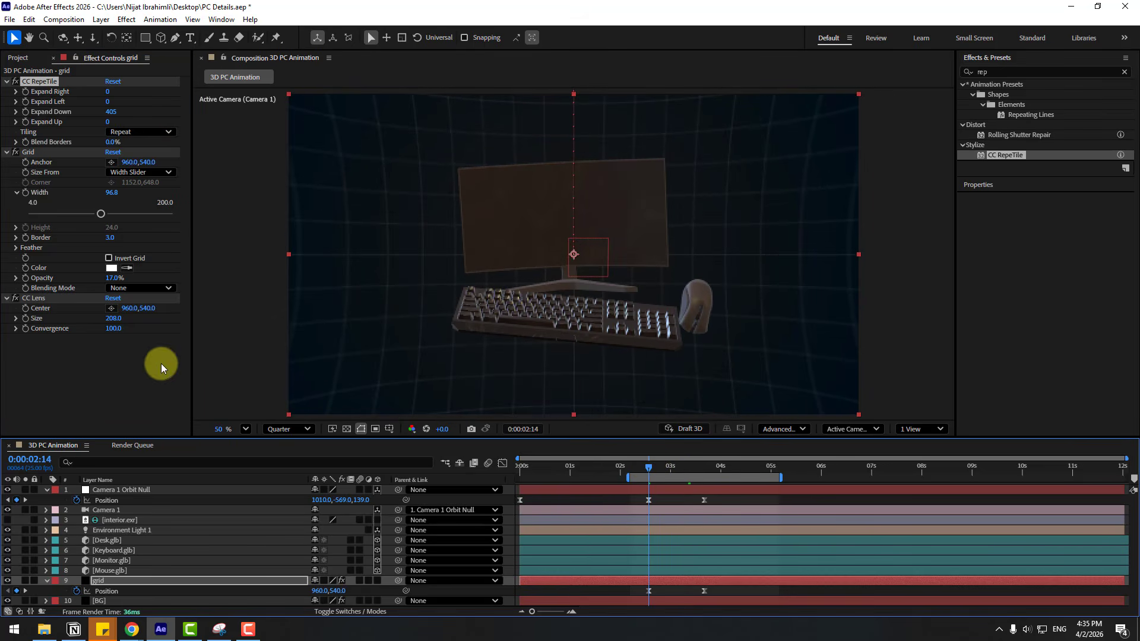
drag(115, 320, 108, 319)
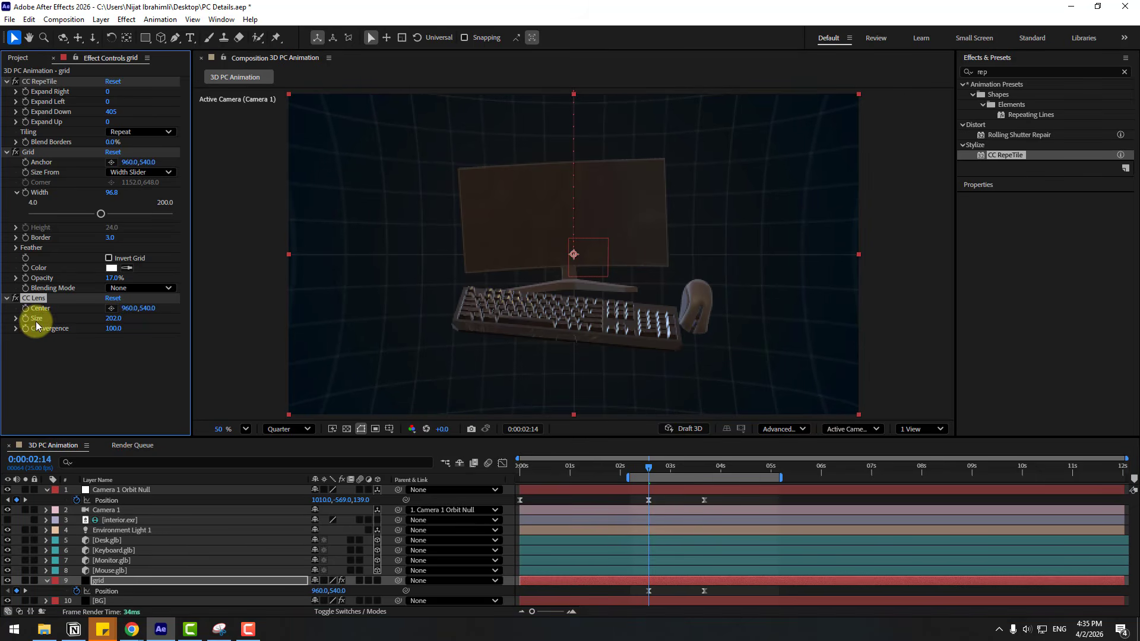
drag(668, 467, 704, 468)
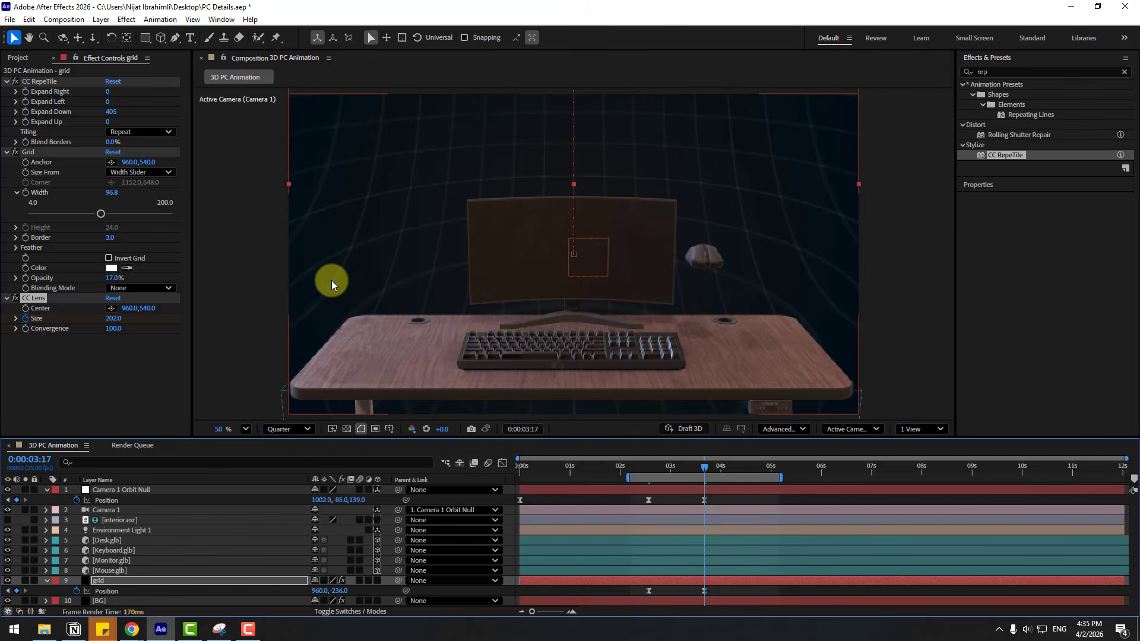
drag(112, 318, 198, 309)
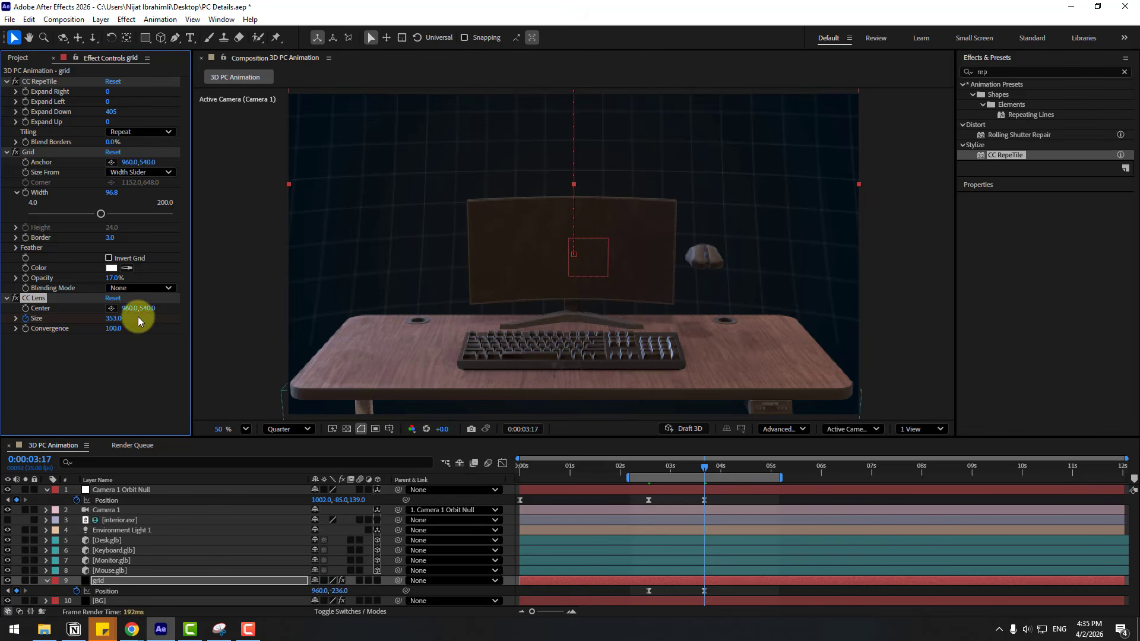
Step: Reduce the Grid effect's width to 86.3 and scrub back to the start of the composition
click(102, 214)
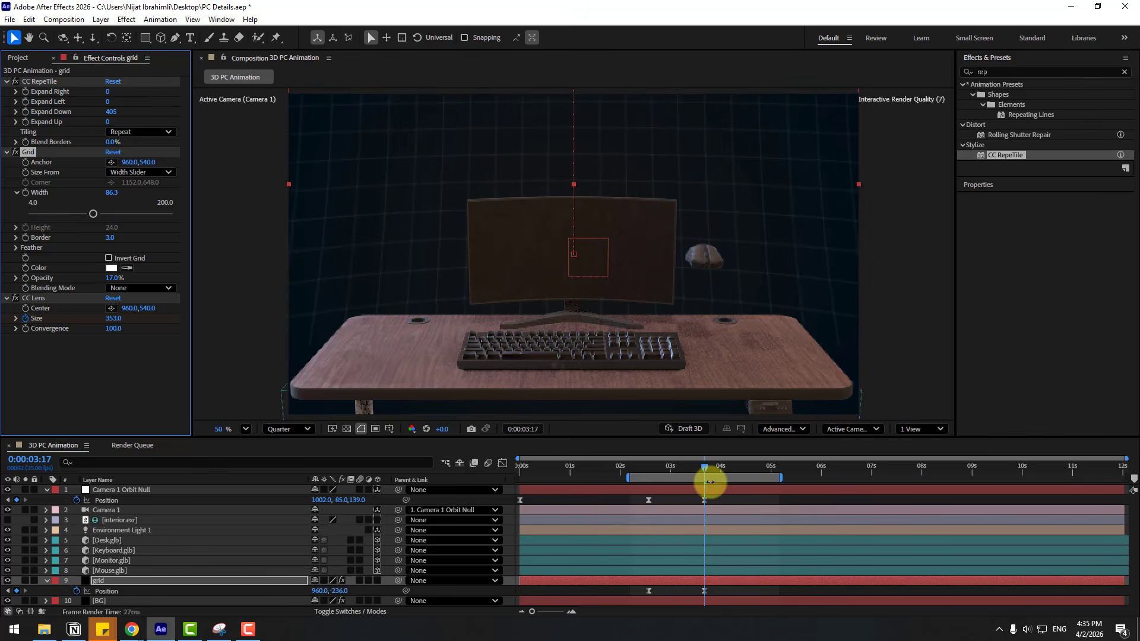
drag(710, 482, 98, 507)
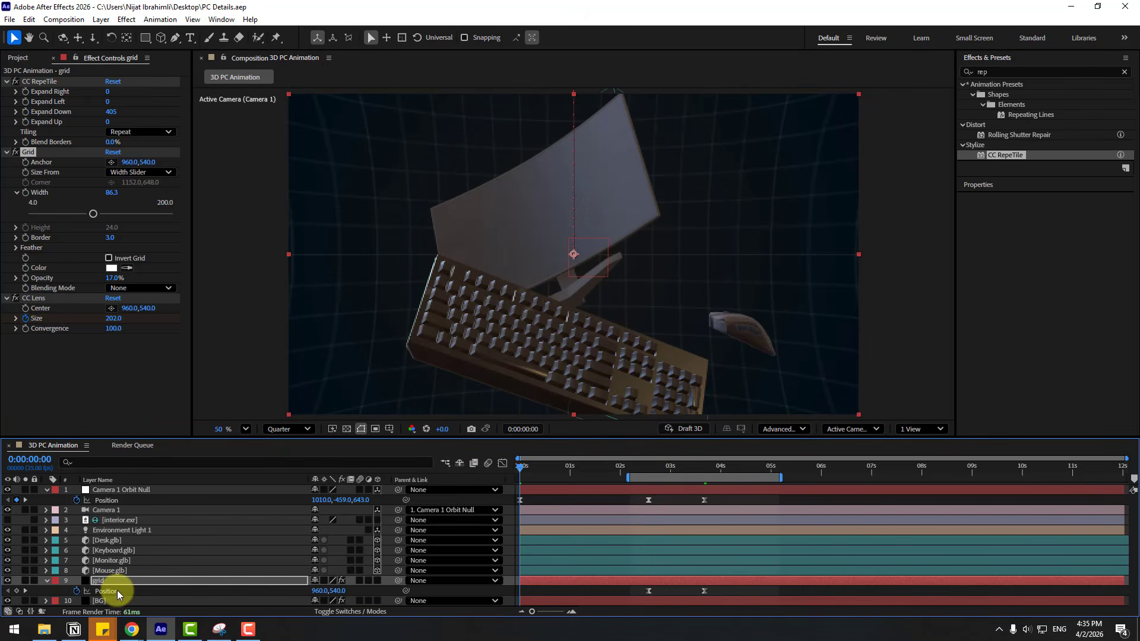
Step: Animate the grid layer's Scale from 125% at the first frame to 100% at the camera null's second Position keyframe
click(102, 588)
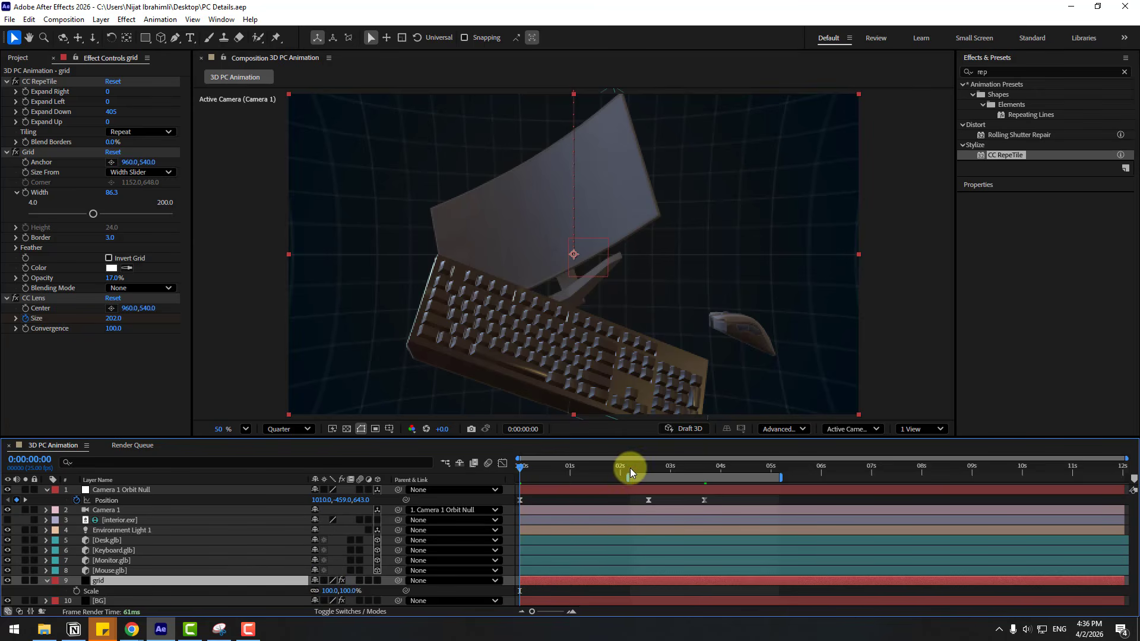
drag(629, 472, 649, 472)
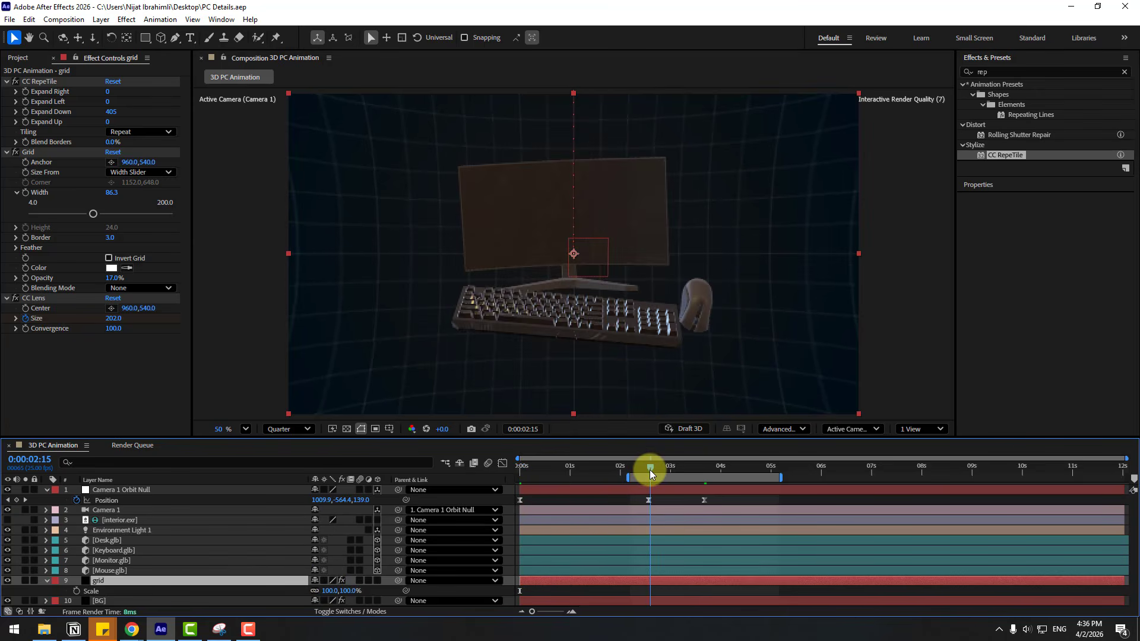
click(77, 591)
drag(638, 465, 411, 497)
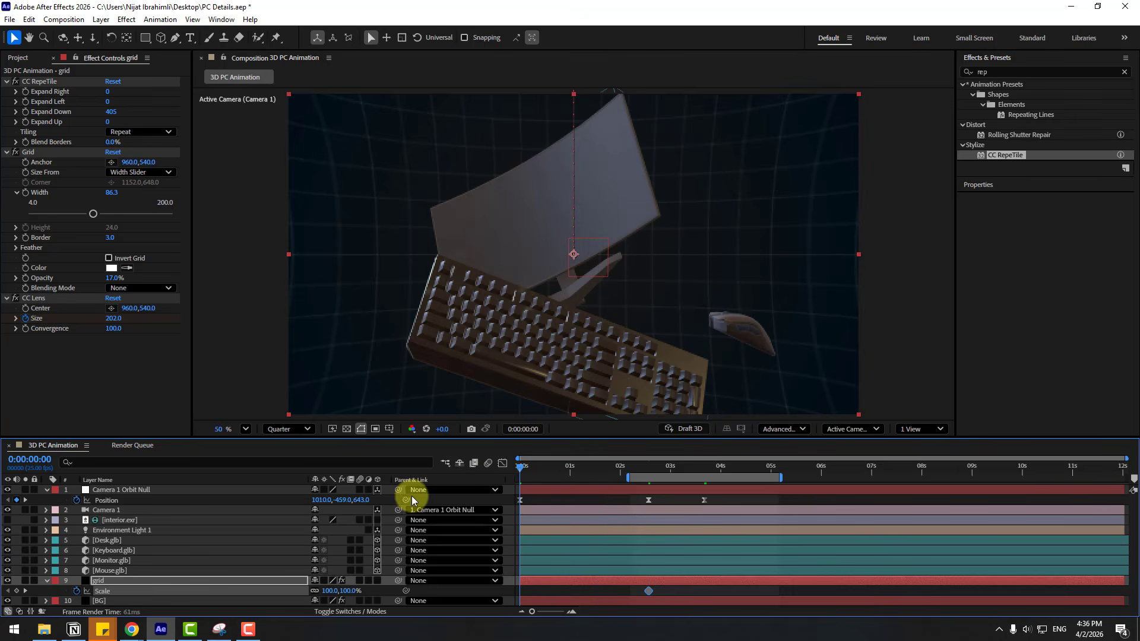
drag(322, 590, 325, 590)
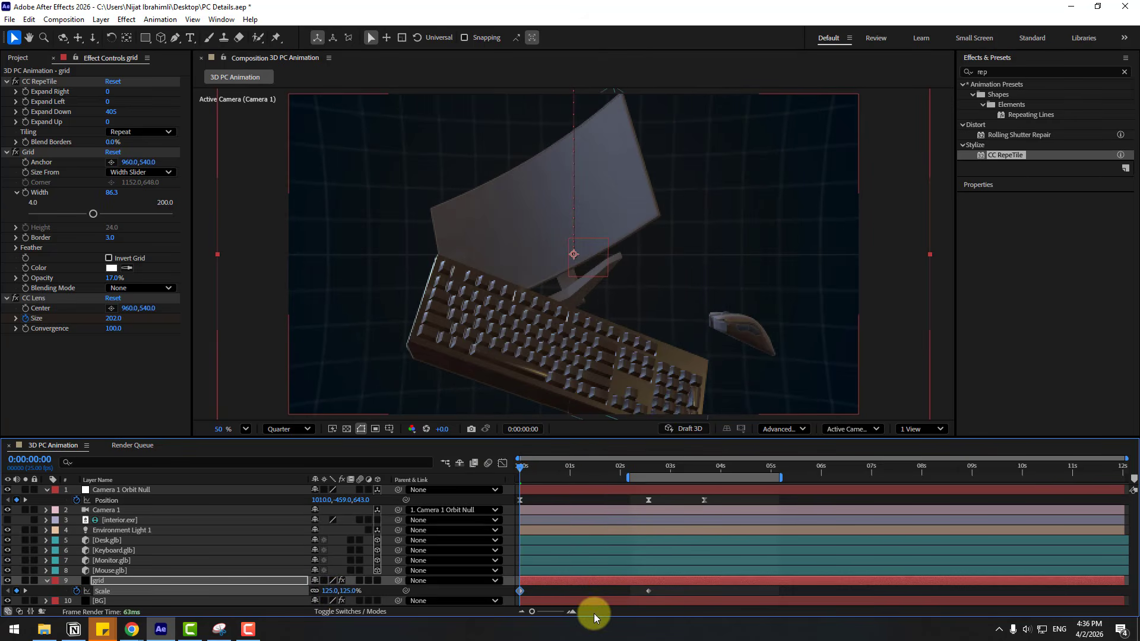
Step: Apply Easy Ease to the grid layer's Scale keyframes and scrub to about four seconds to check the animation
right_click(520, 592)
mouse_move(584, 582)
click(728, 454)
drag(644, 478, 724, 473)
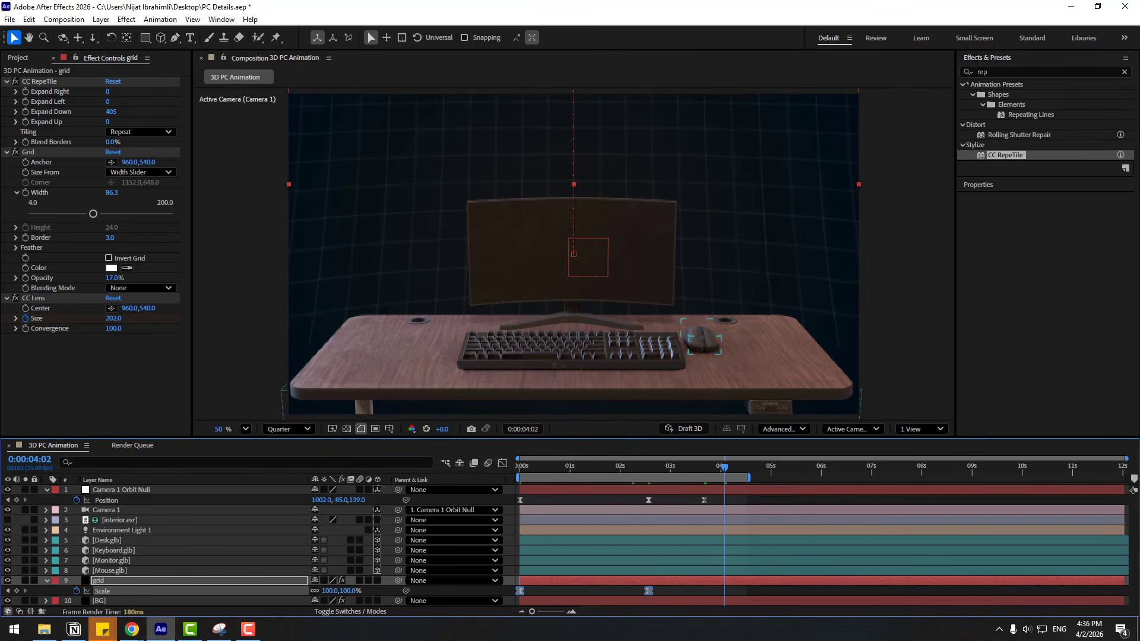